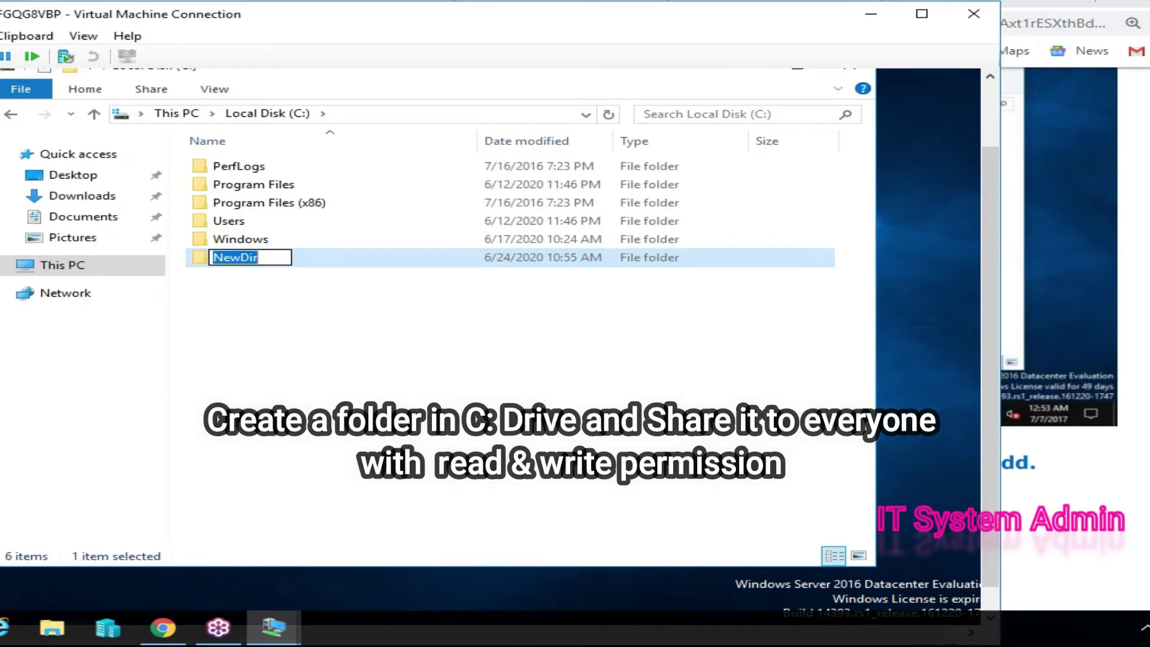
# - Name the new folder on C: 'ReDir'
pyautogui.write('Re')
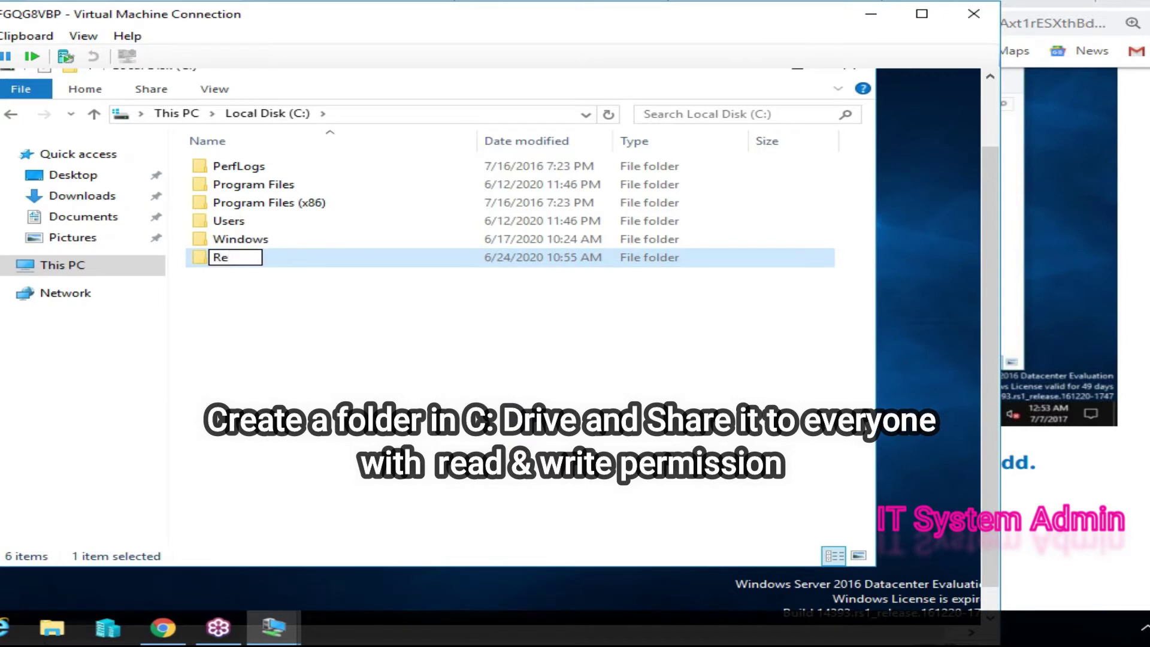
pyautogui.write('Dir')
pyautogui.press('Return')
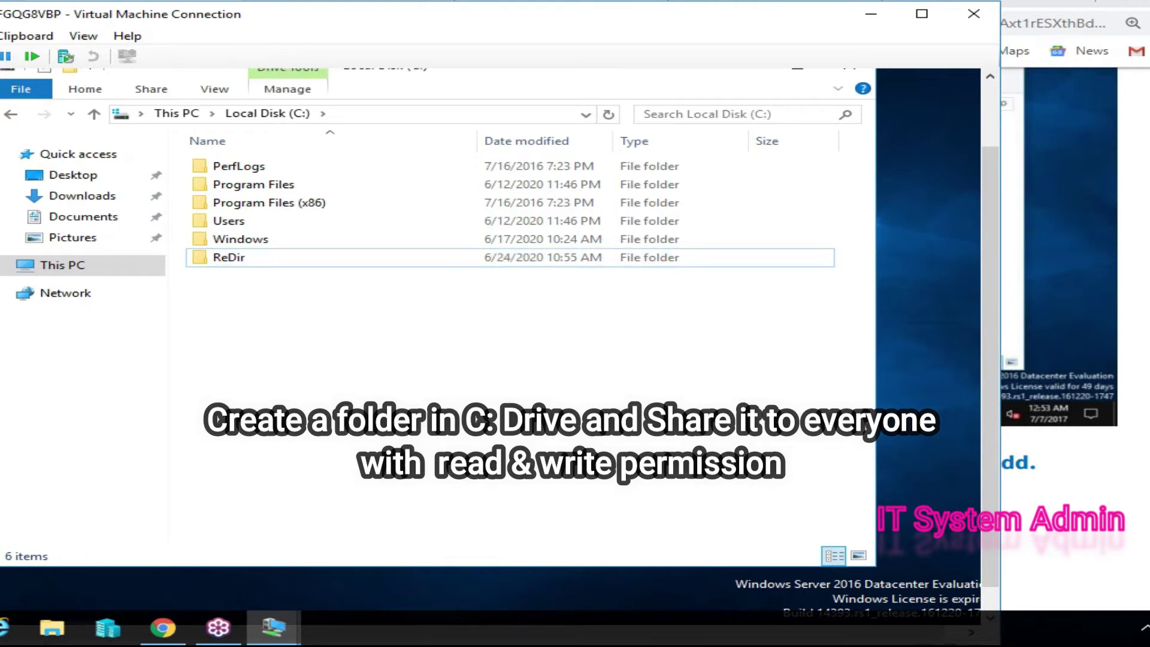
pyautogui.press('ctrl+alt+Break')
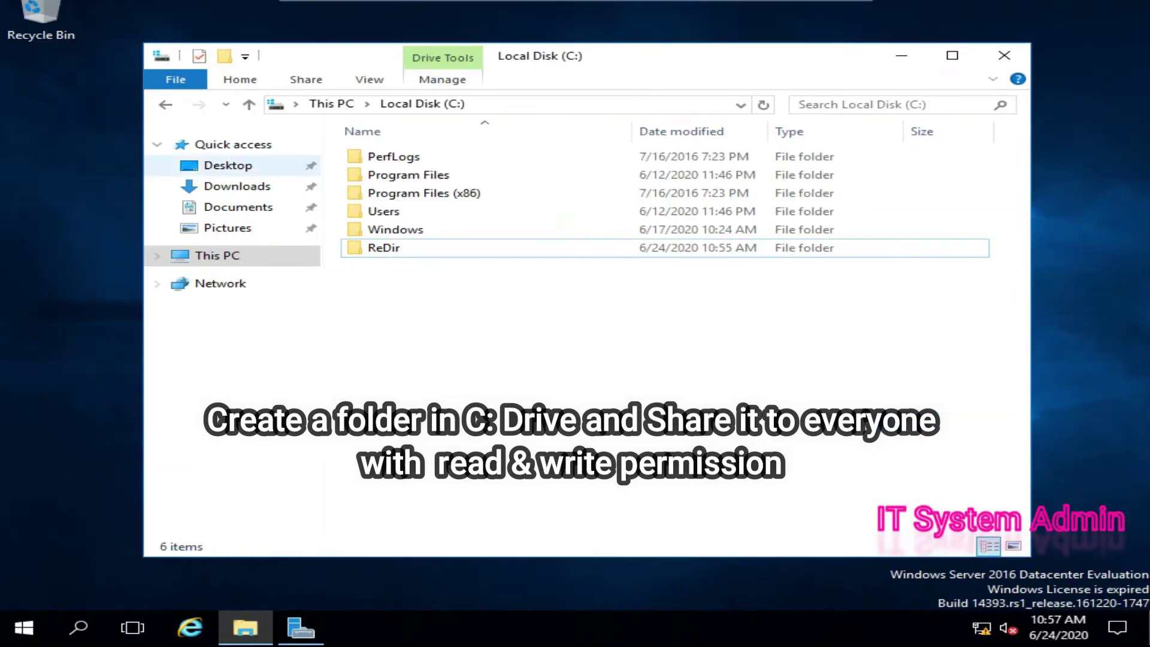
# - Open the ReDir folder's File Sharing dialog for specific people
pyautogui.rightClick(426, 251)
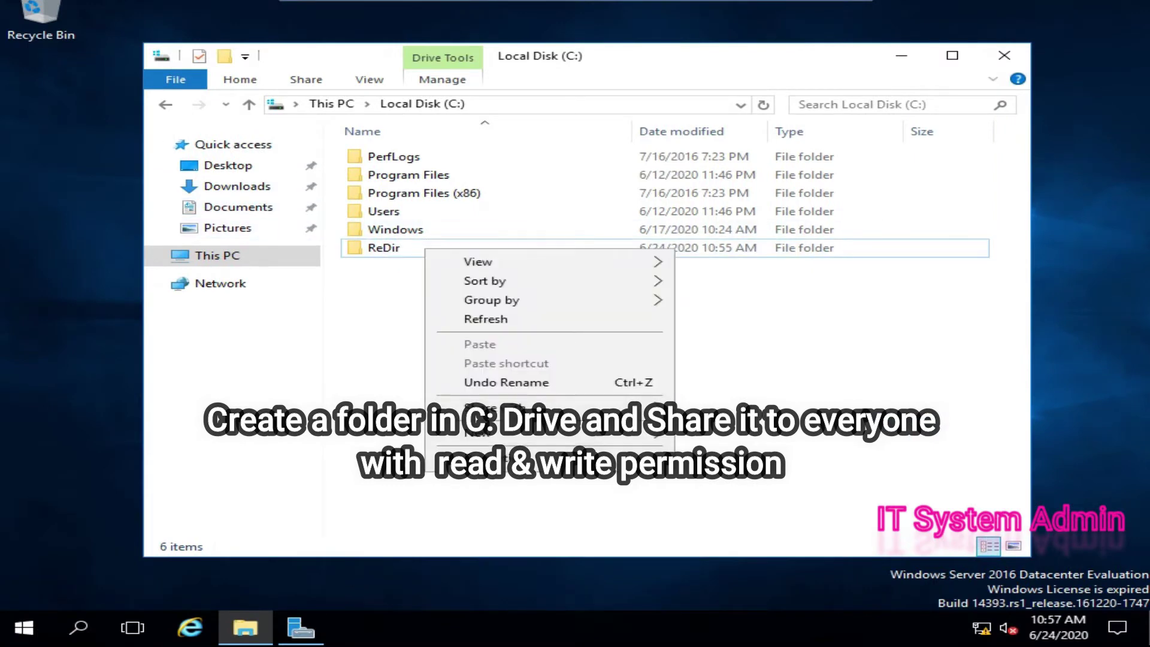
pyautogui.click(383, 247)
pyautogui.rightClick(407, 245)
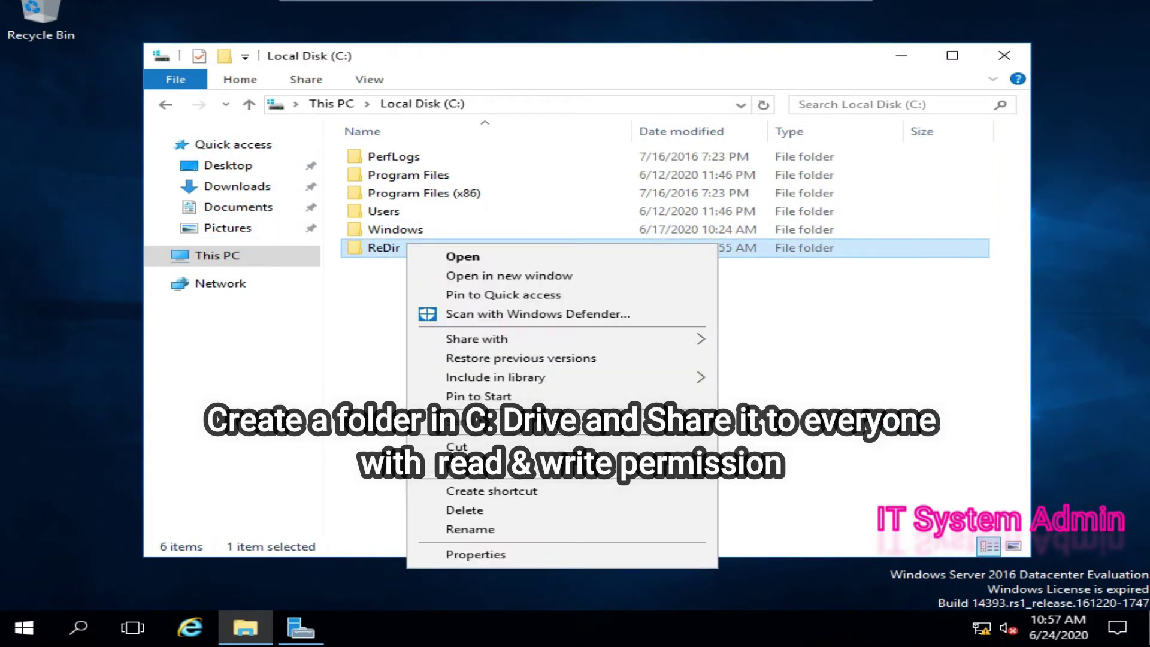
pyautogui.moveTo(476, 339)
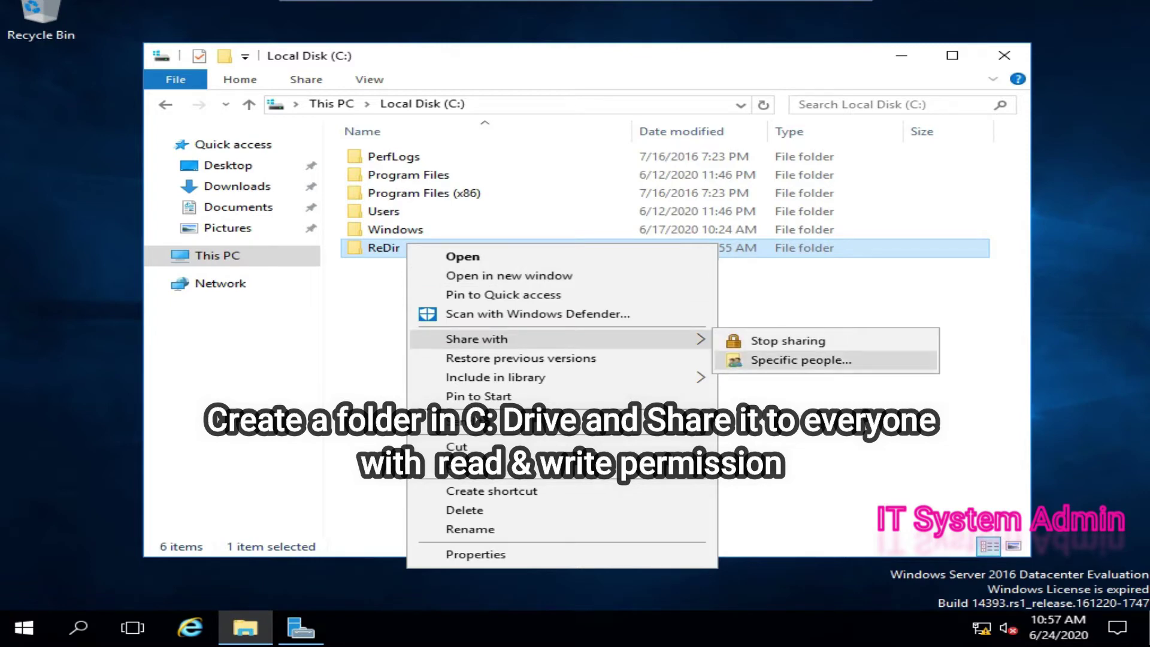
pyautogui.click(801, 360)
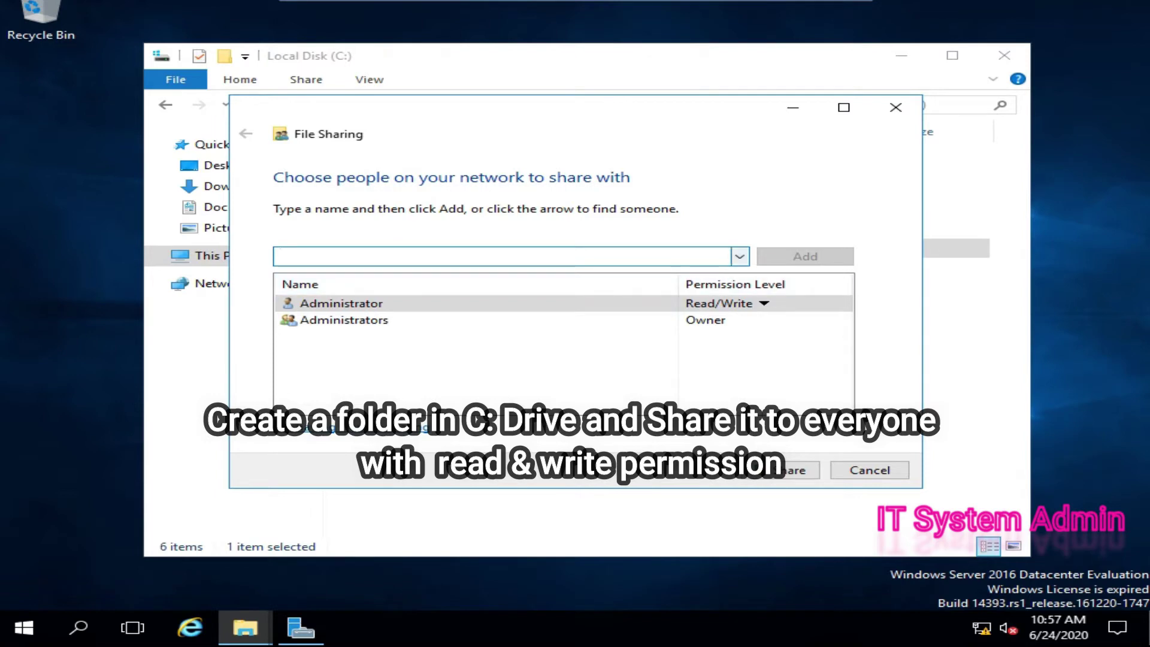
# - Add Everyone with Read/Write permission, share ReDir as \\DHAKA\ReDir, and close the confirmation
pyautogui.click(740, 256)
pyautogui.click(308, 267)
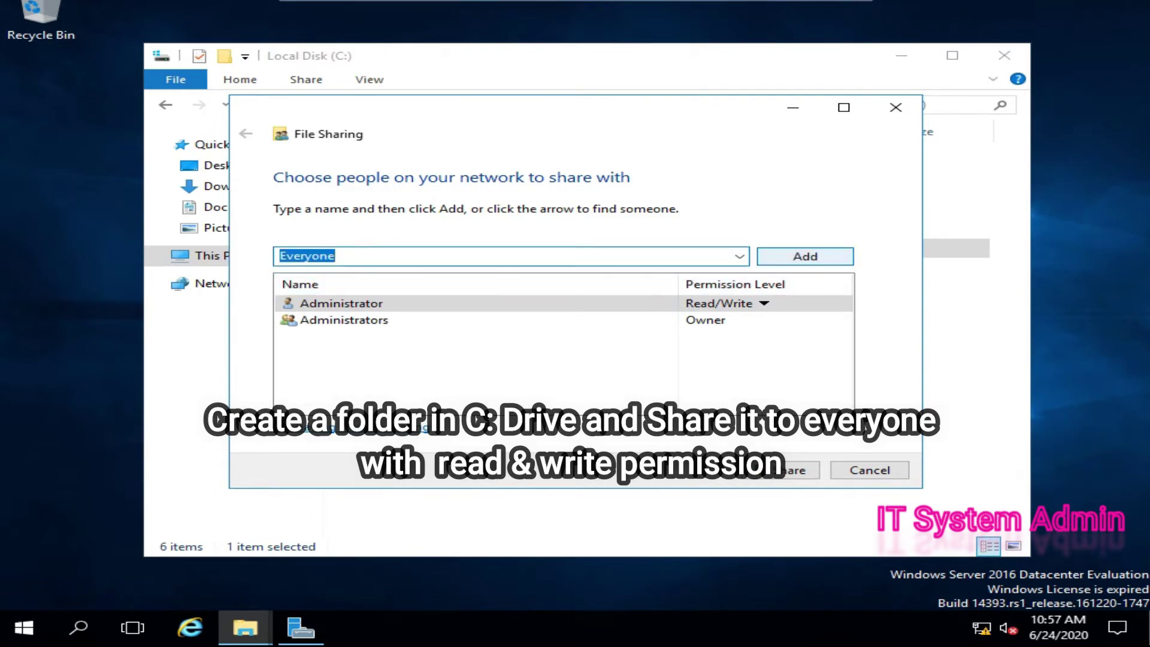
pyautogui.press('Return')
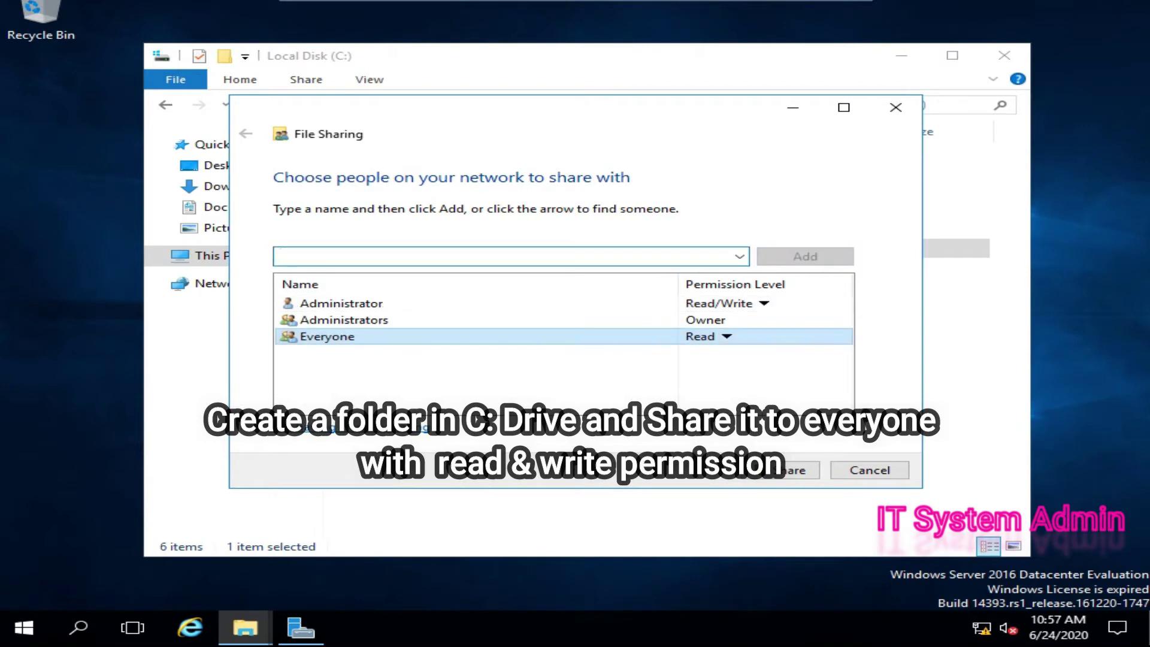
pyautogui.click(726, 337)
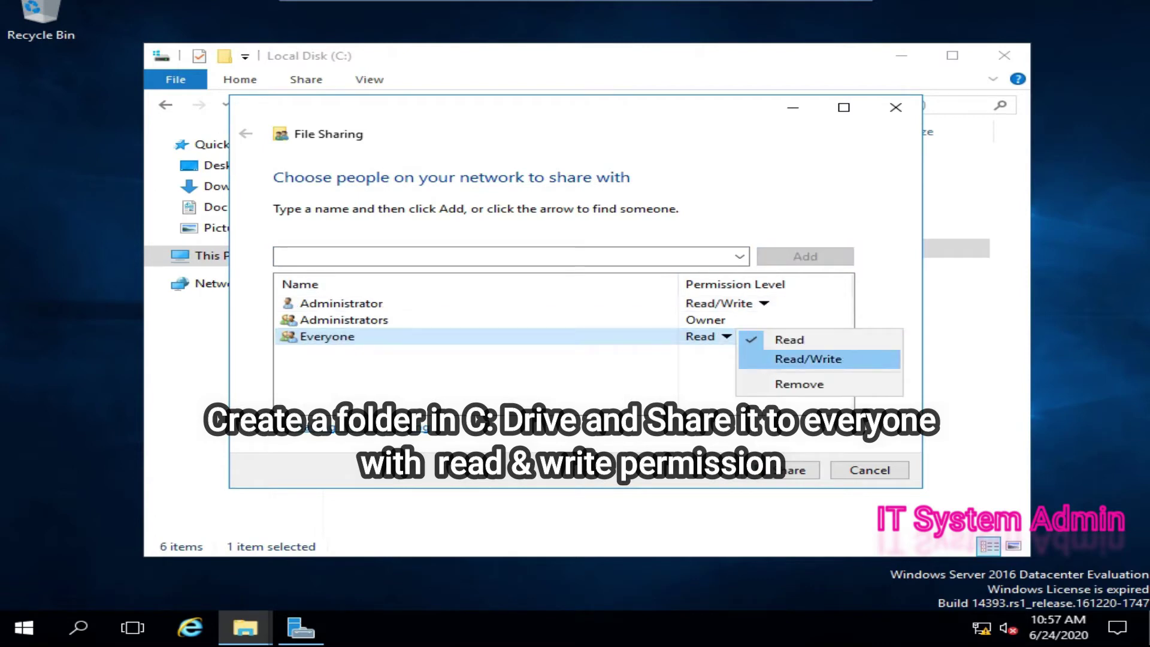
pyautogui.press('Return')
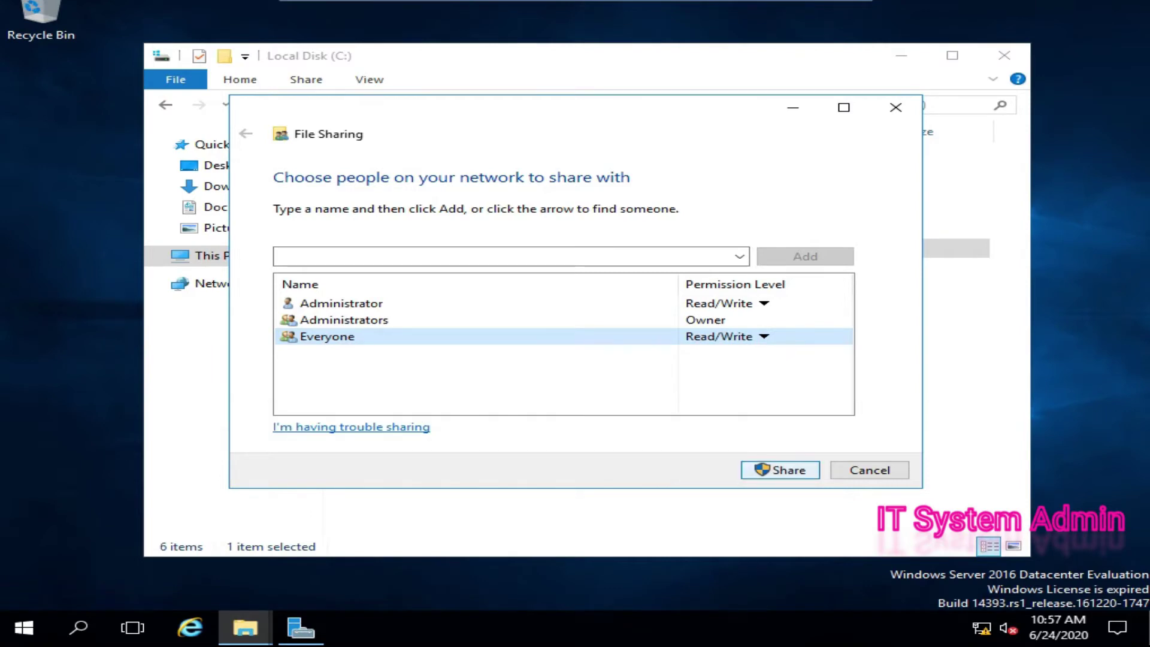
pyautogui.press('Return')
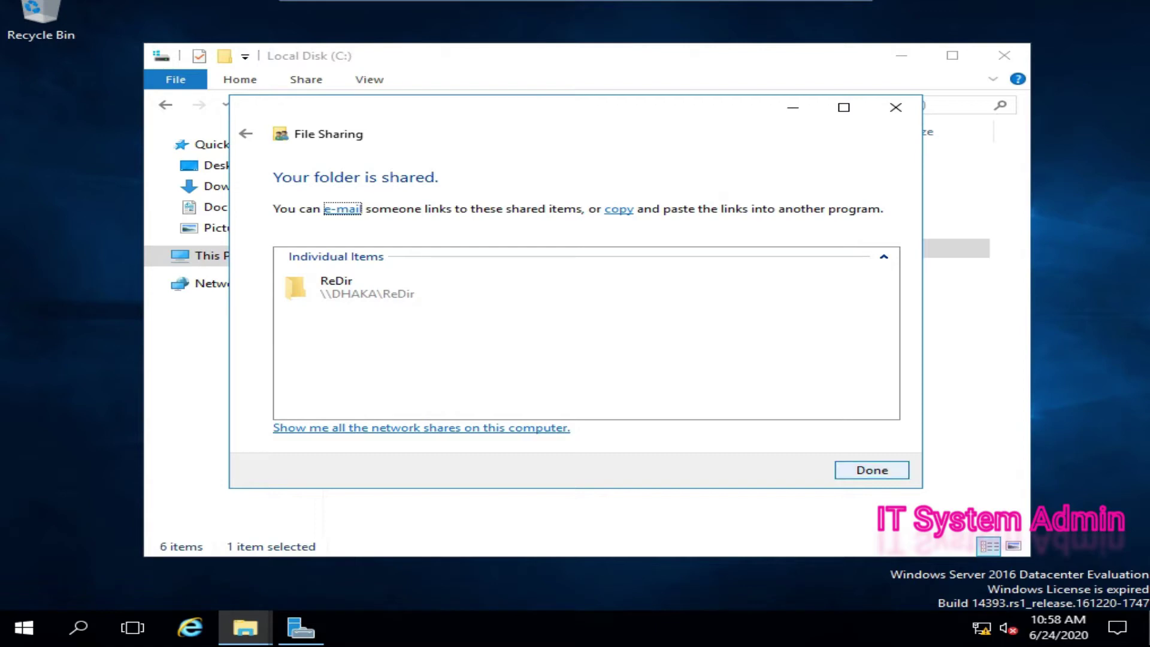
pyautogui.press('Return')
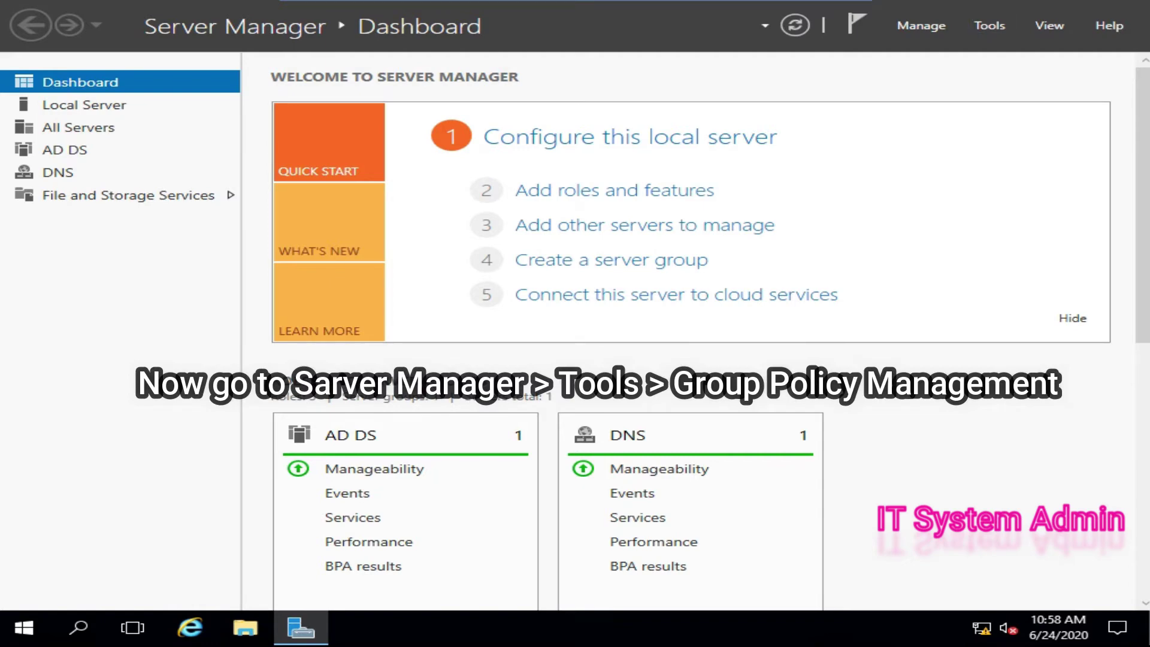
# - Launch Group Policy Management from Server Manager's Tools menu
pyautogui.hotkey('alt', 't')
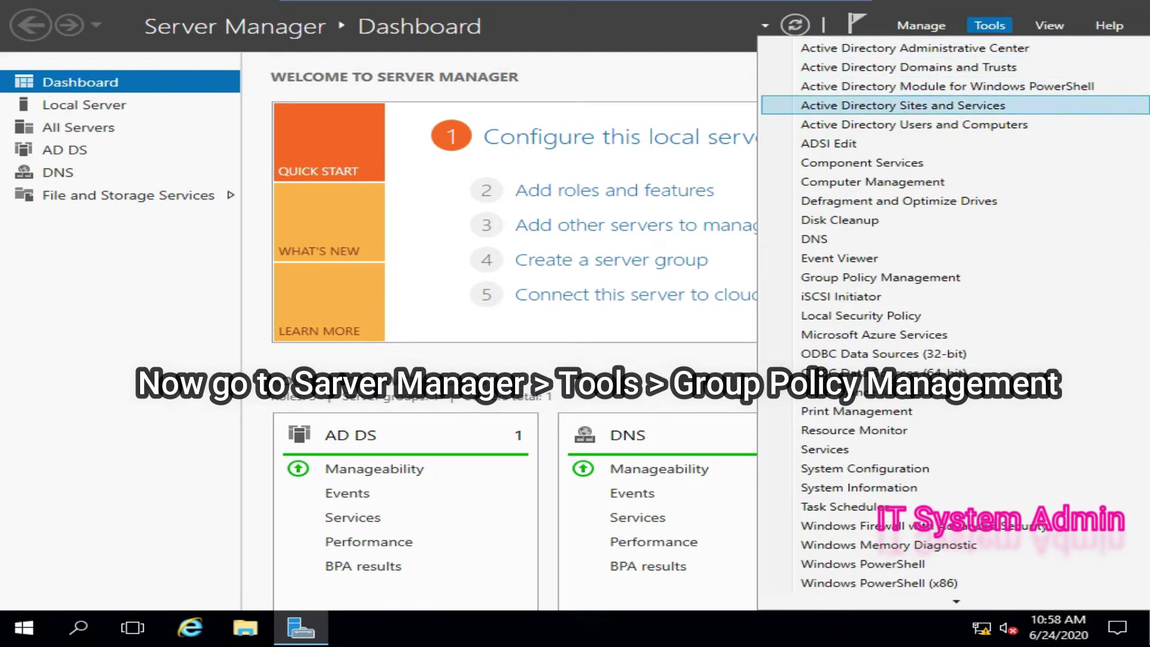
pyautogui.press('Down')
pyautogui.press('Down')
pyautogui.press('Down')
pyautogui.press('Down')
pyautogui.press('Down')
pyautogui.press('Down')
pyautogui.press('Down')
pyautogui.press('Down')
pyautogui.press('Down')
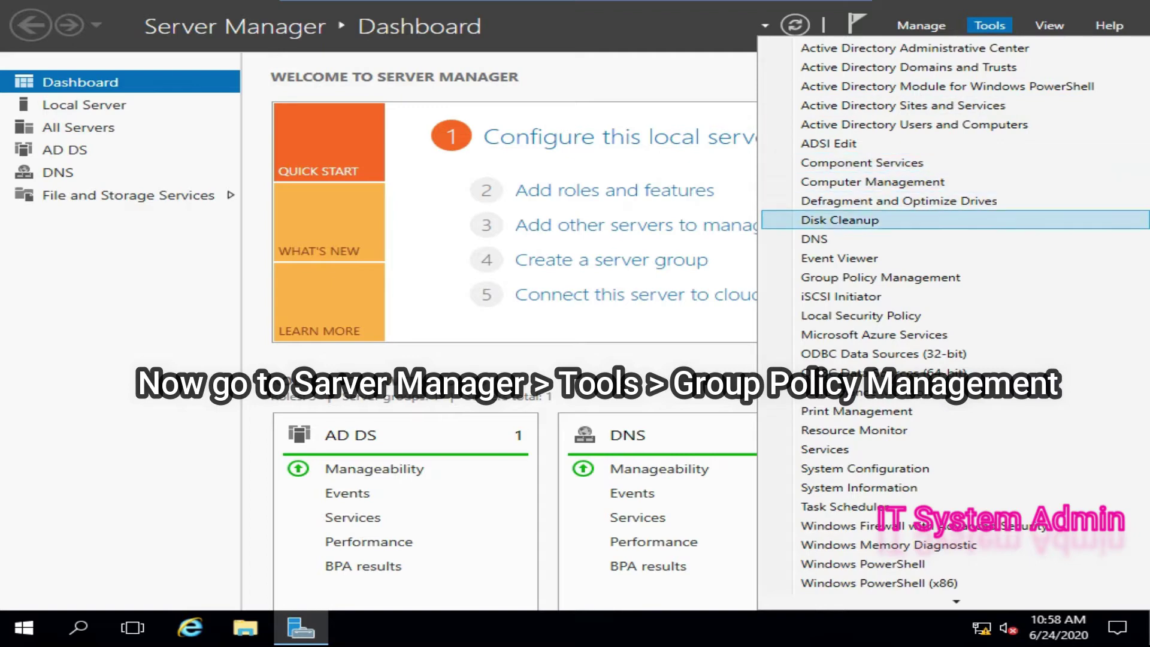
pyautogui.press('Return')
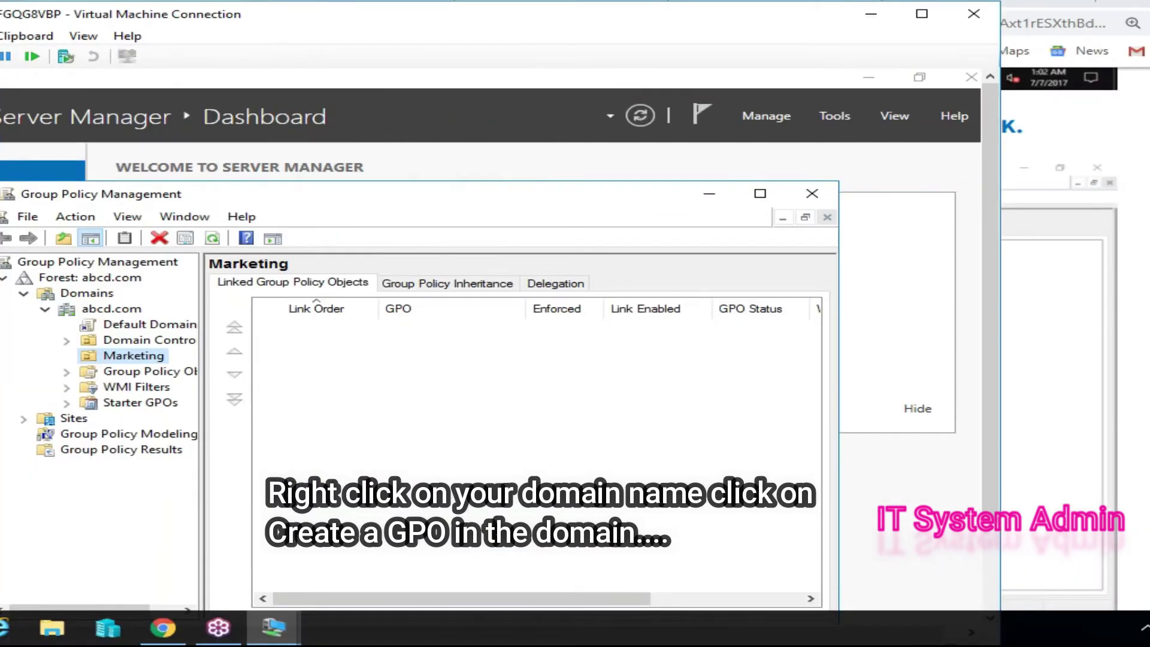
# - Create a GPO named 'Folder Redirection' linked to the abcd.com domain
pyautogui.click(112, 308)
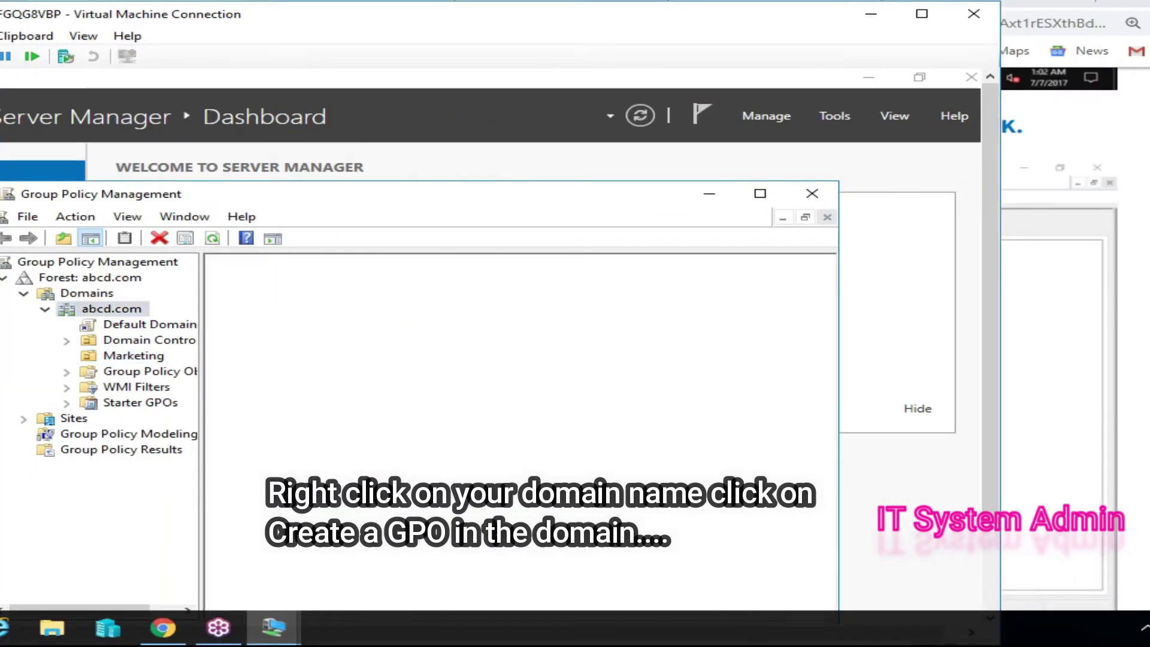
pyautogui.rightClick(90, 307)
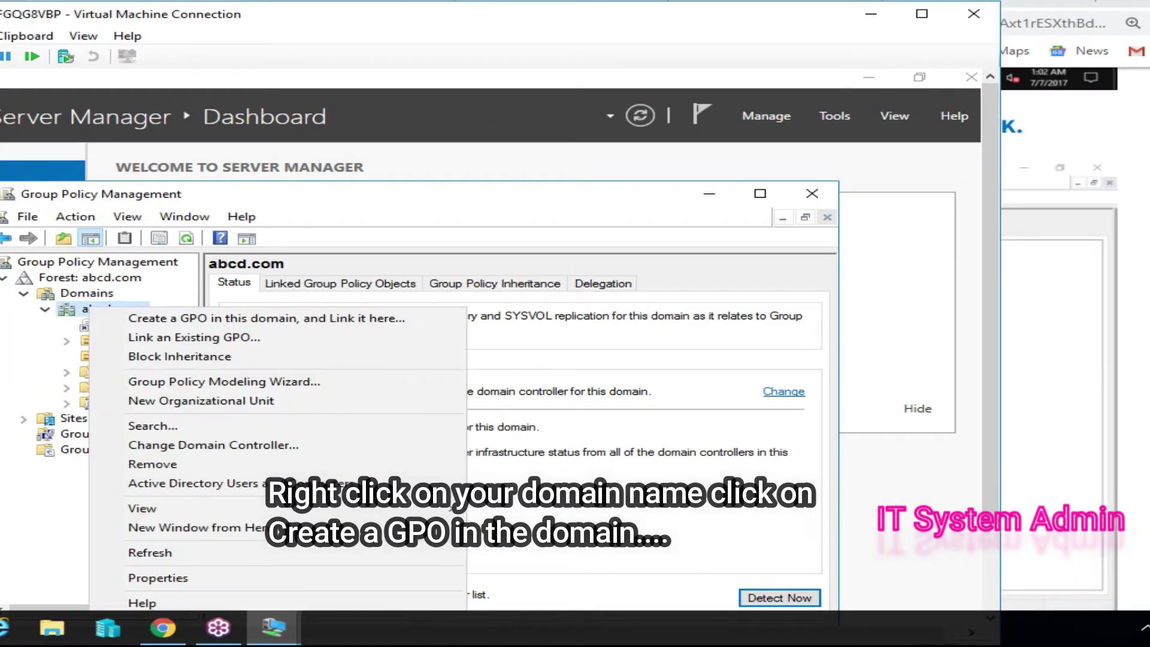
pyautogui.click(266, 318)
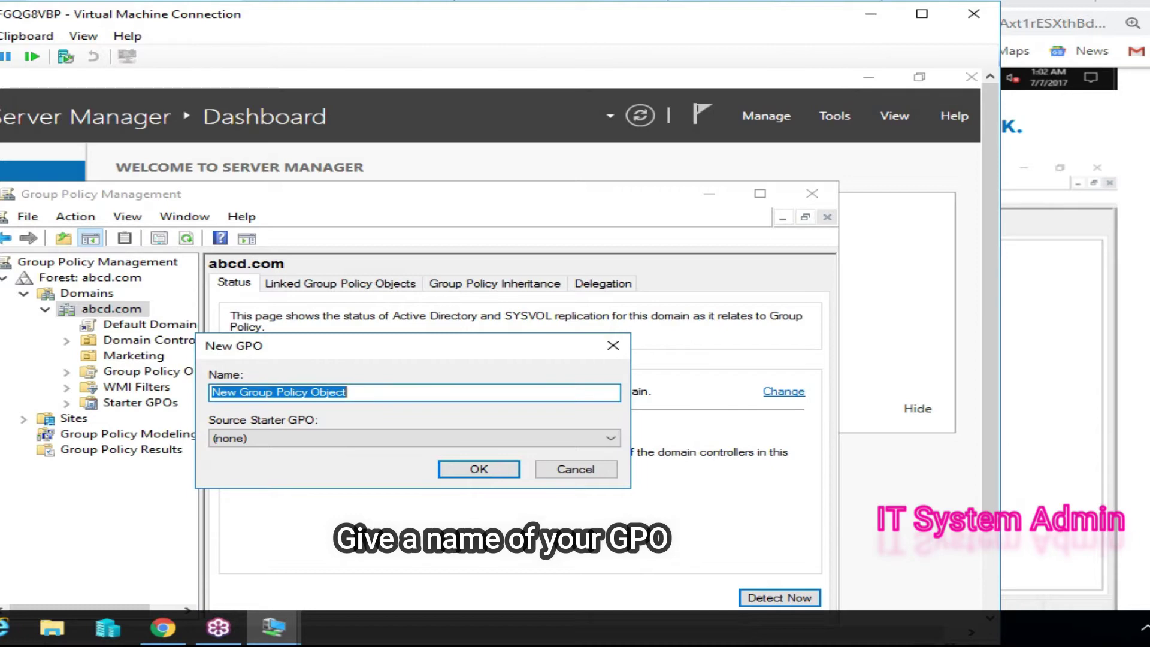
pyautogui.write('F')
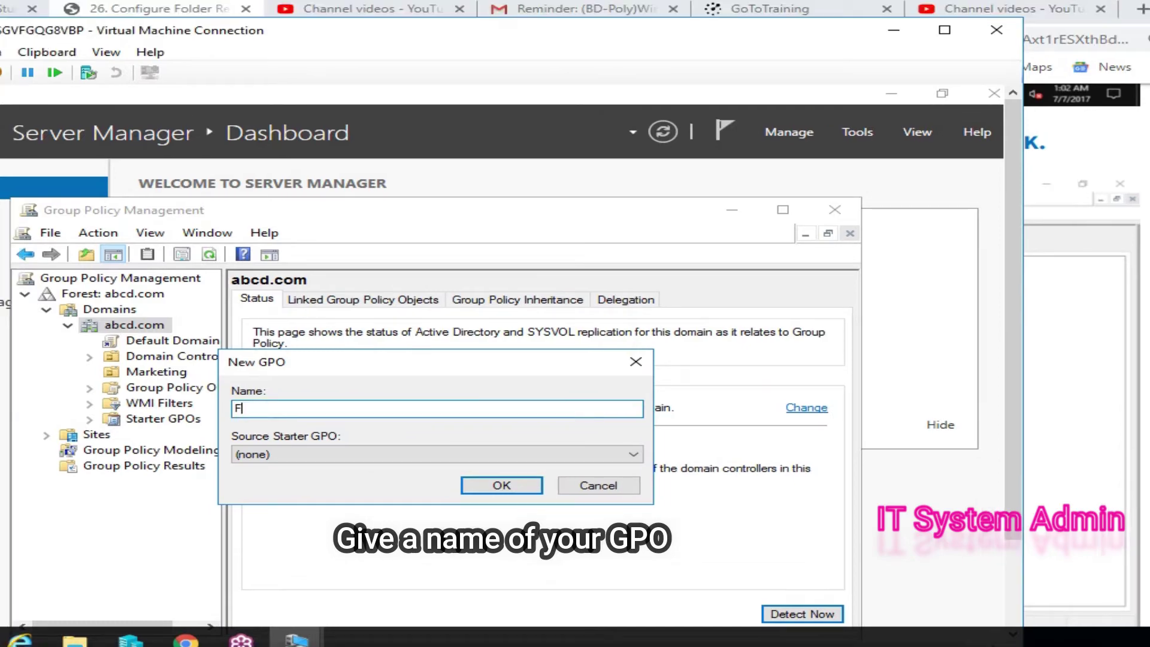
pyautogui.write('older Redirection')
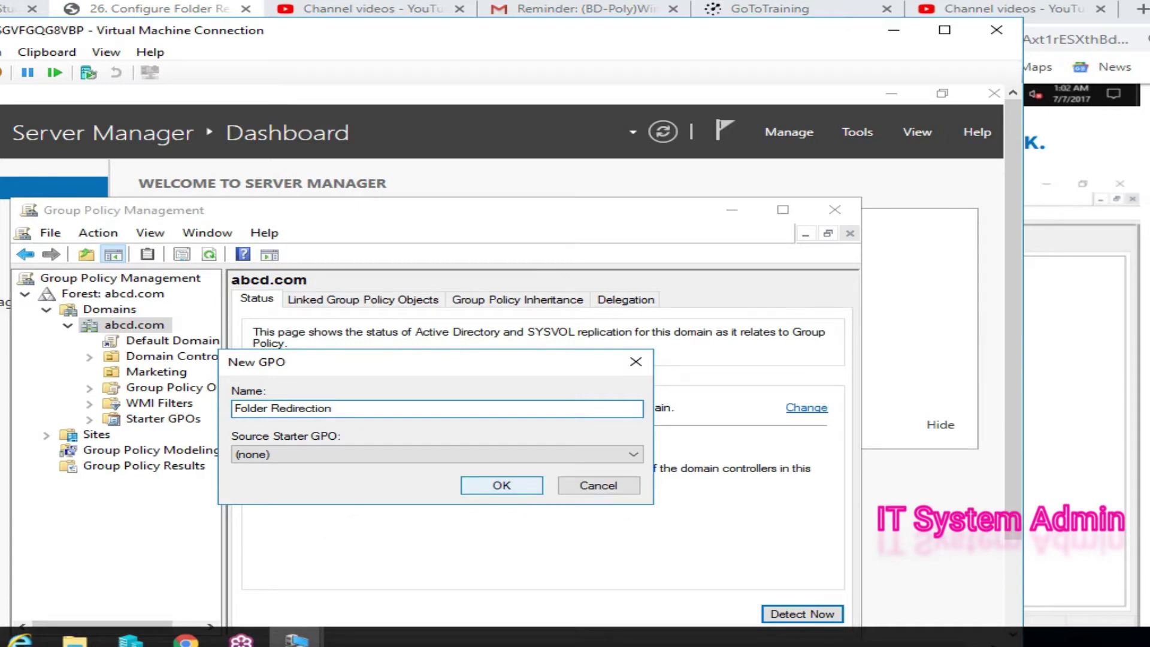
pyautogui.press('Return')
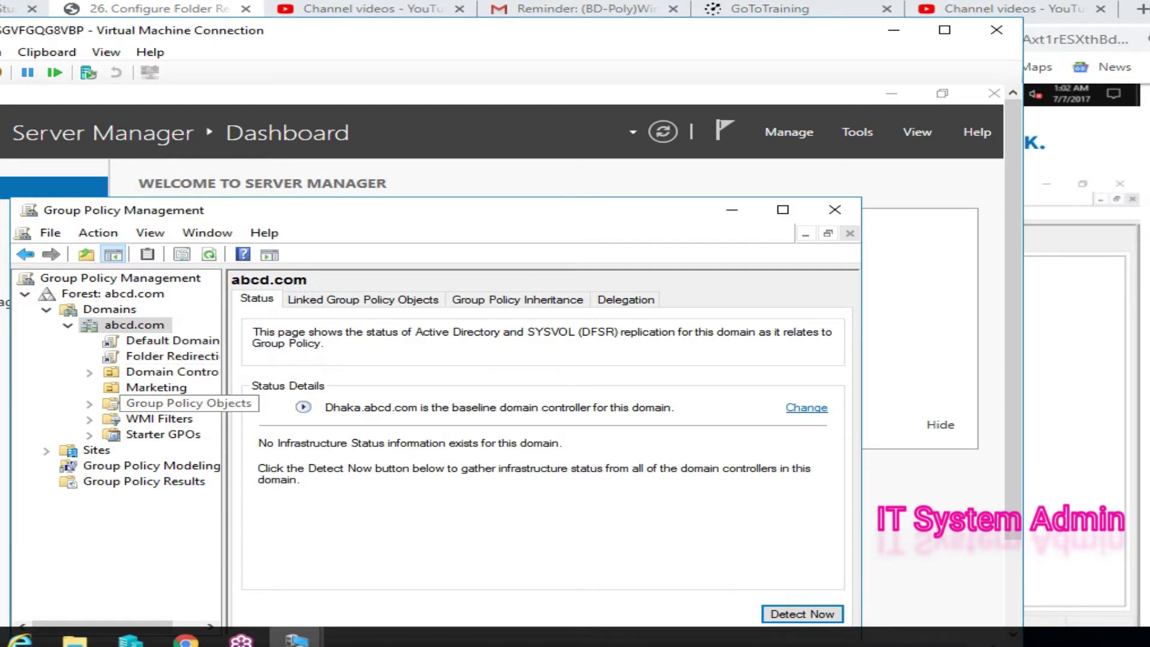
pyautogui.moveTo(225, 407); pyautogui.dragTo(291, 407)
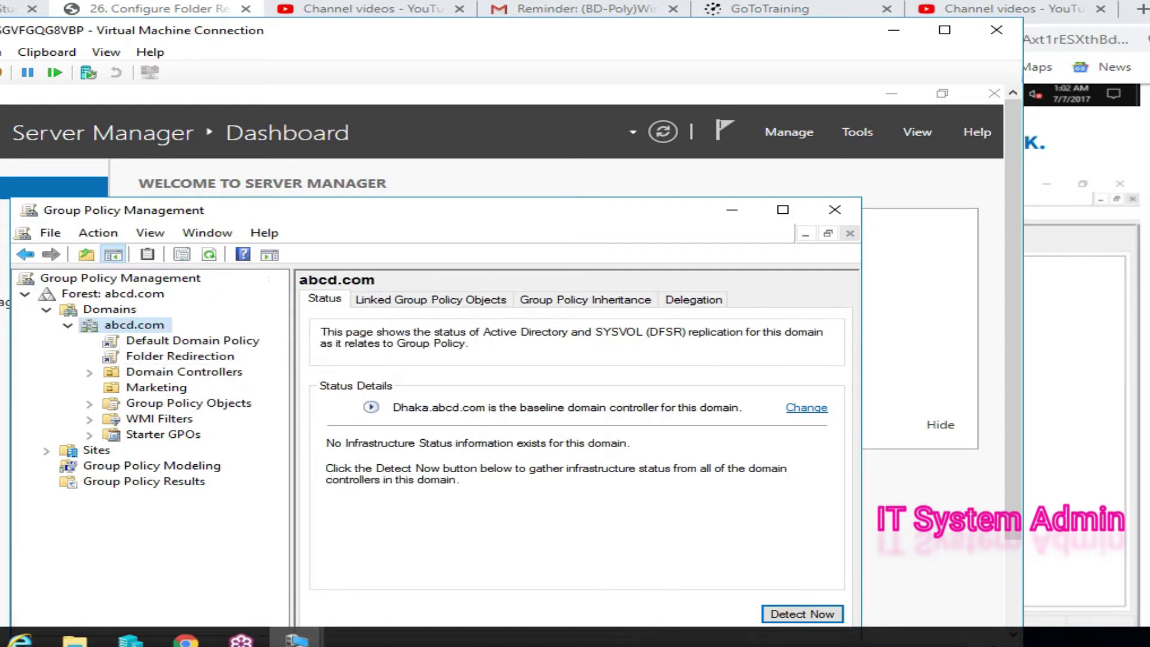
# - Open the Folder Redirection link under abcd.com in the Group Policy Management Editor
pyautogui.click(89, 403)
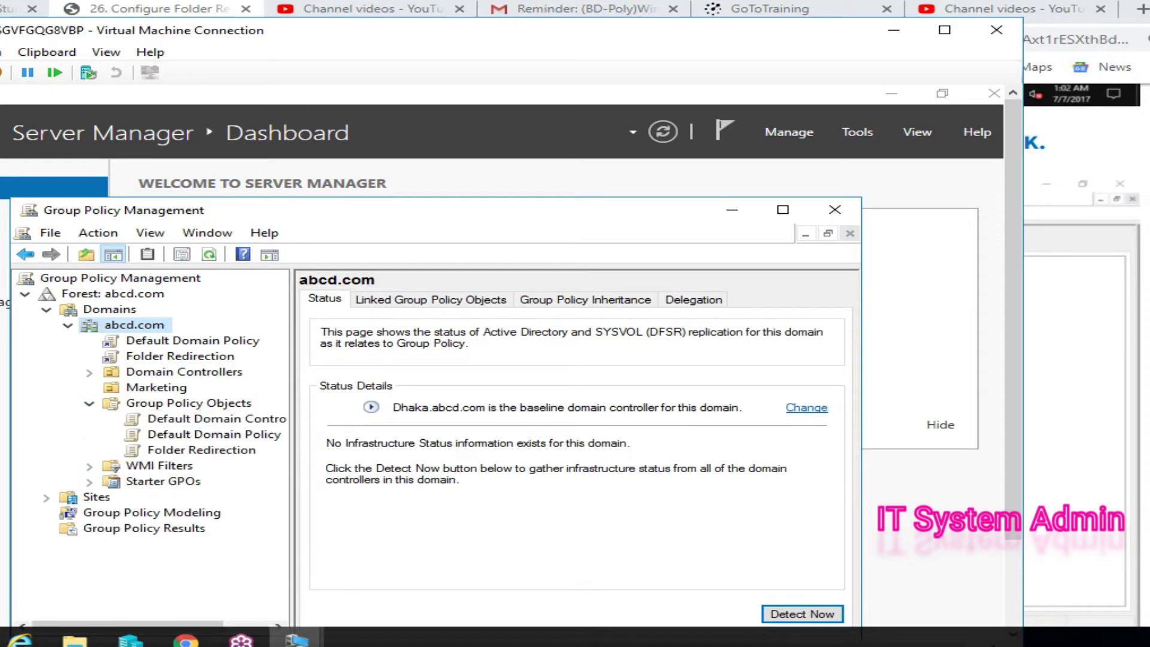
pyautogui.click(201, 450)
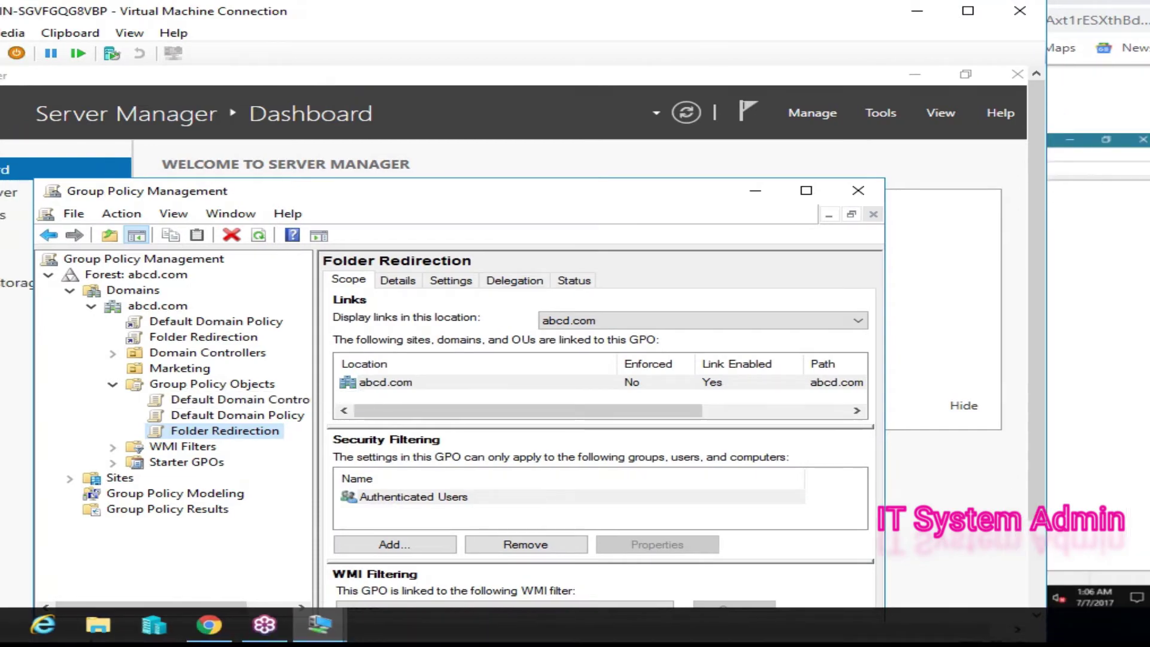
pyautogui.click(203, 336)
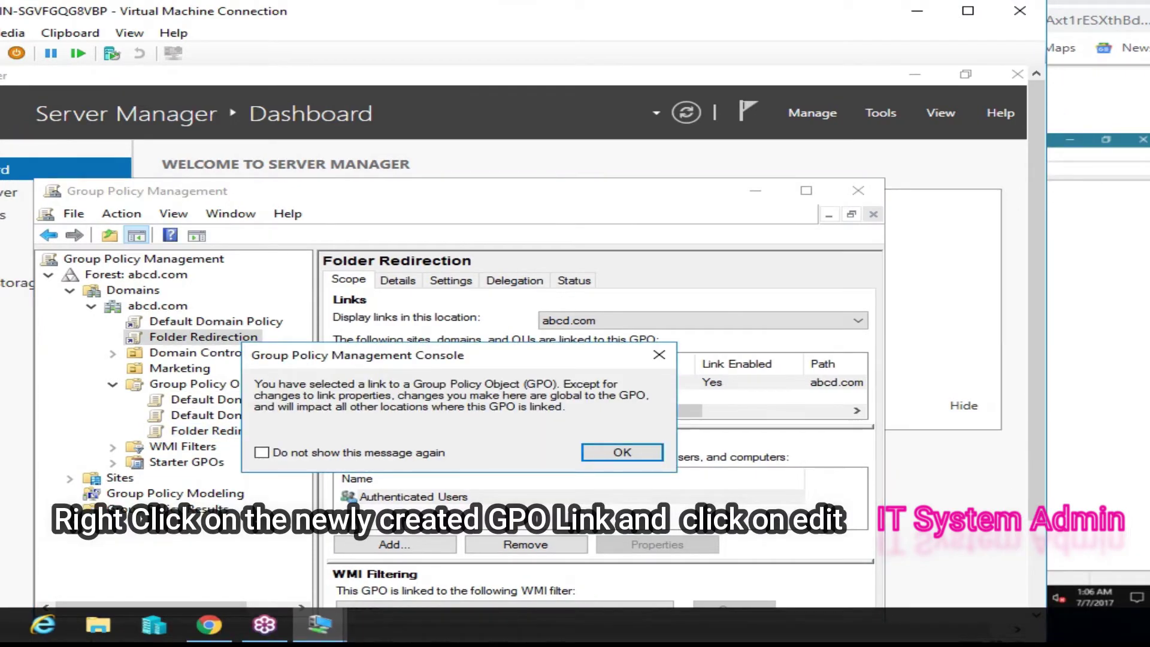
pyautogui.press('Return')
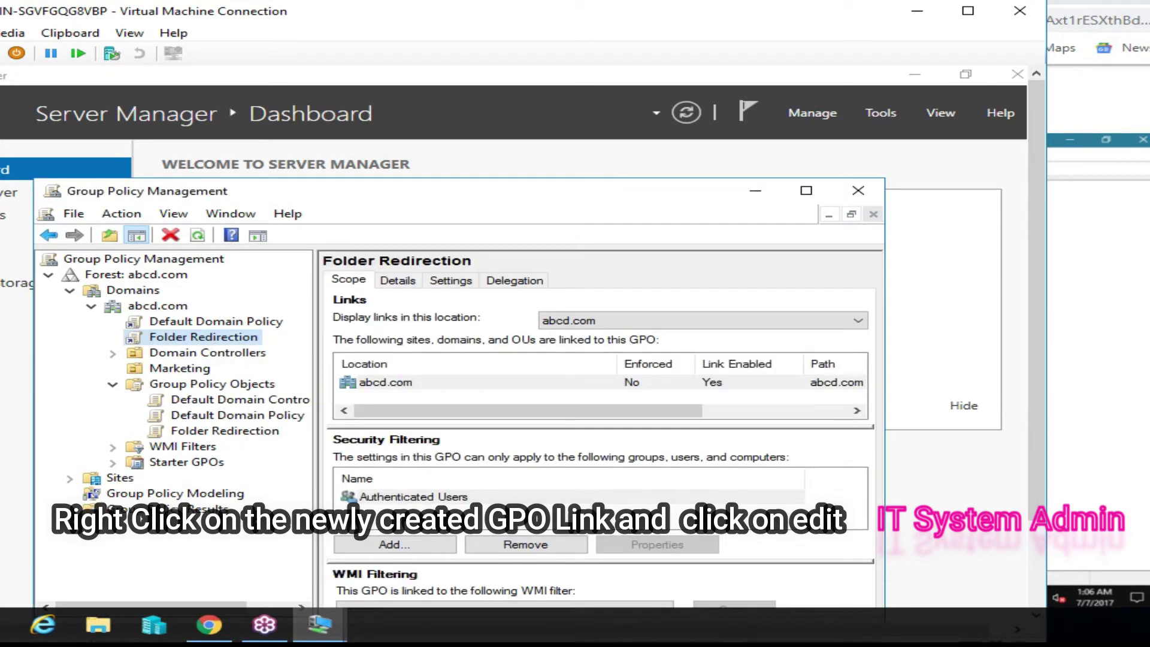
pyautogui.rightClick(216, 336)
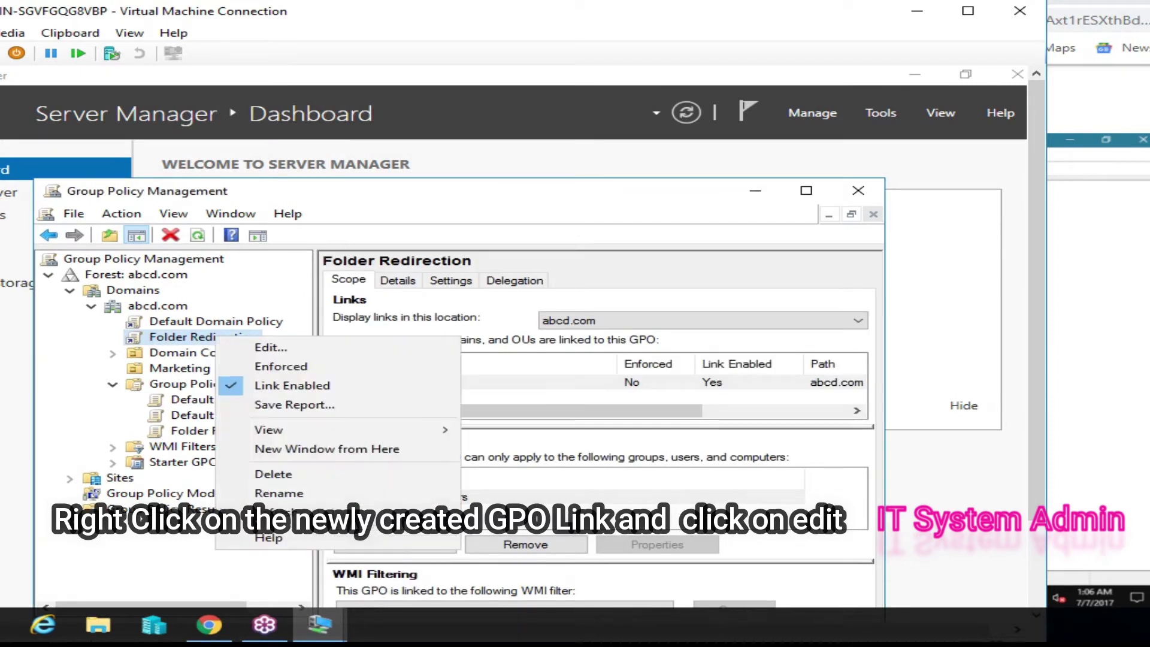
pyautogui.click(251, 345)
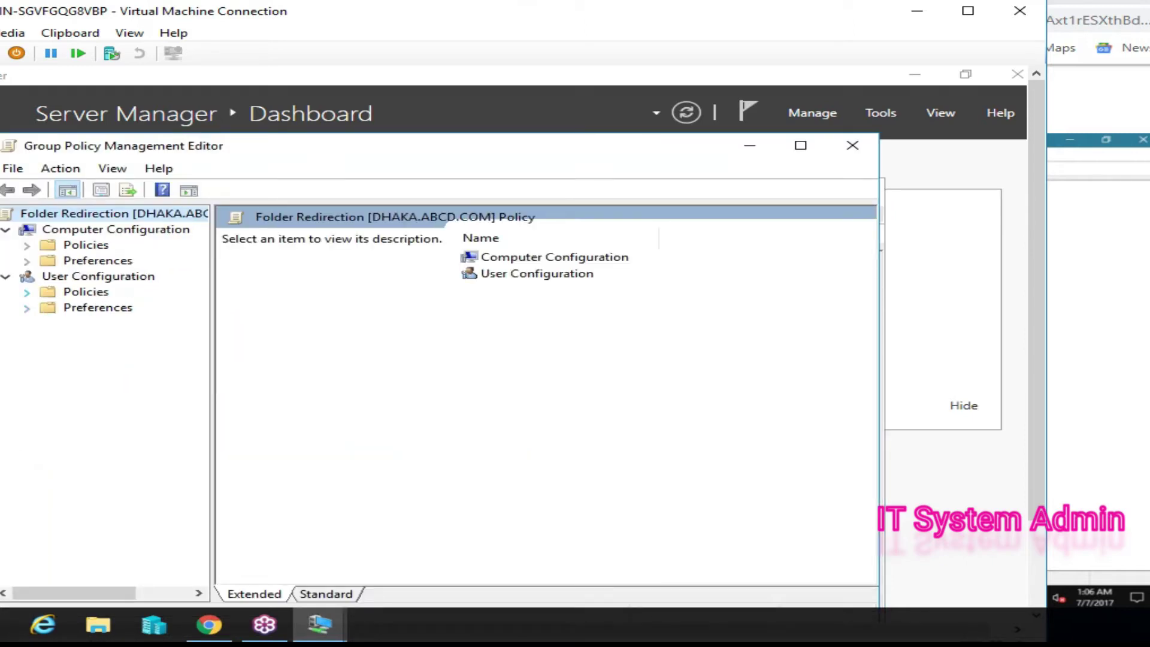
# - Go to User Configuration > Windows Settings > Folder Redirection and open Documents Properties
pyautogui.click(26, 292)
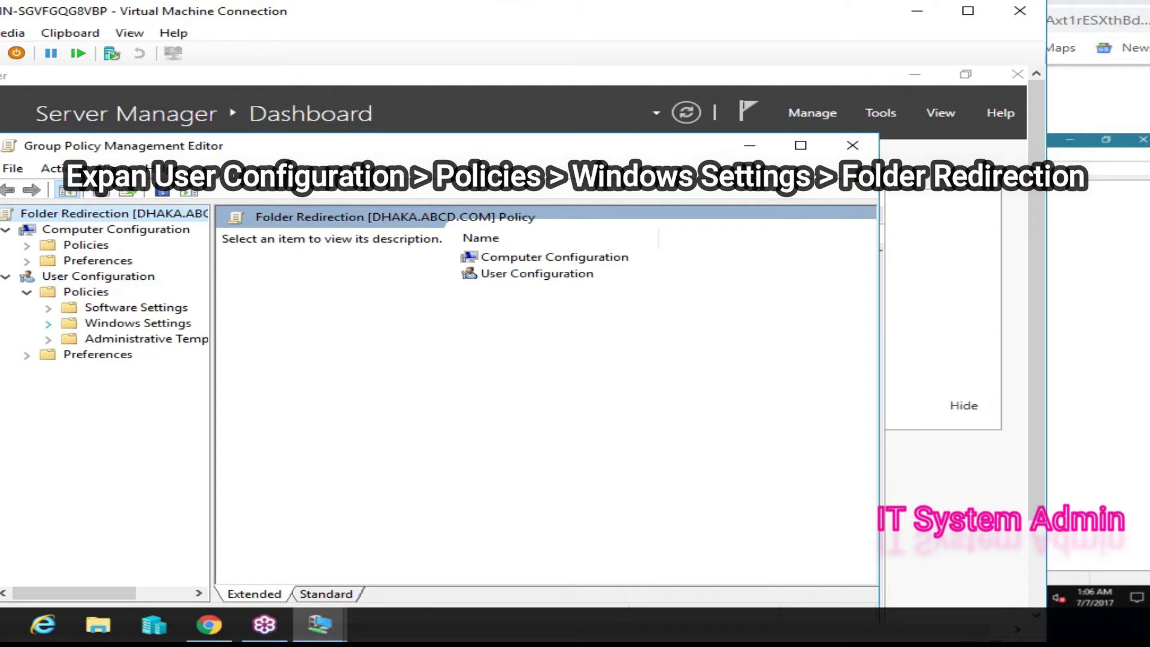
pyautogui.click(48, 323)
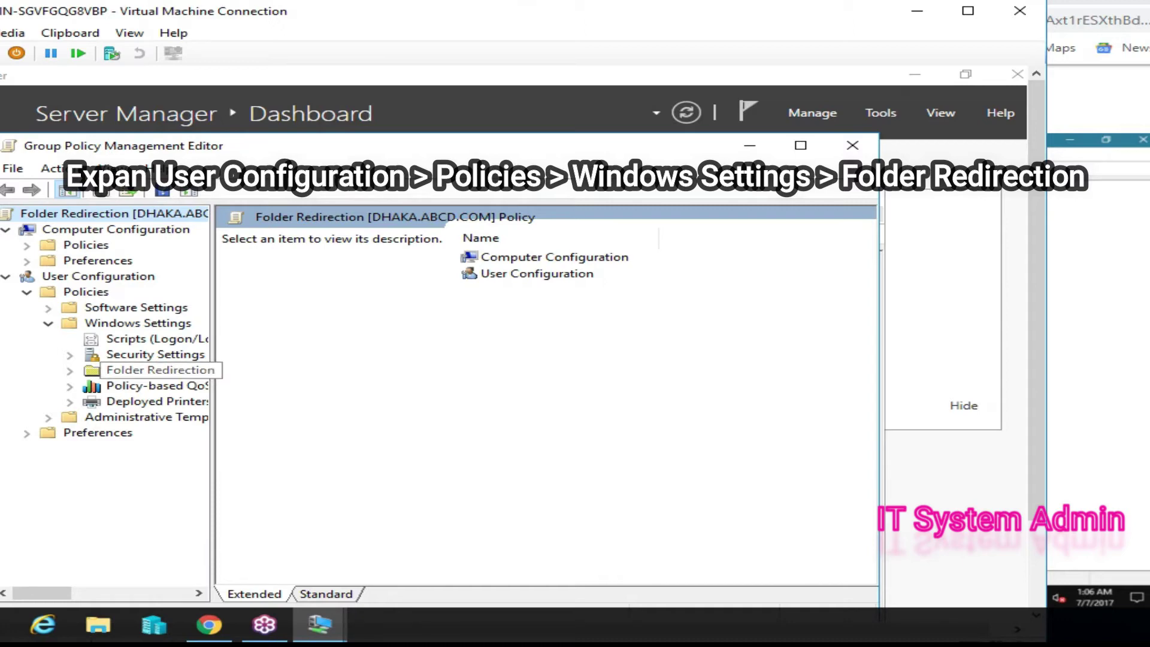
pyautogui.moveTo(212, 395); pyautogui.dragTo(245, 395)
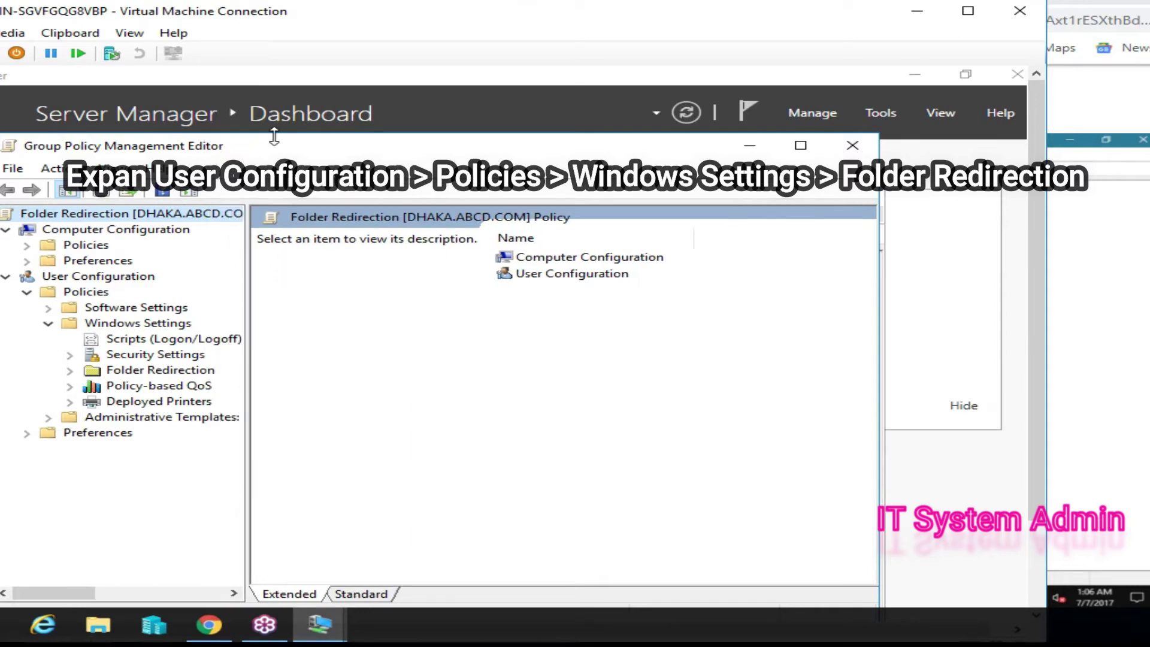
pyautogui.moveTo(273, 144); pyautogui.dragTo(272, 87)
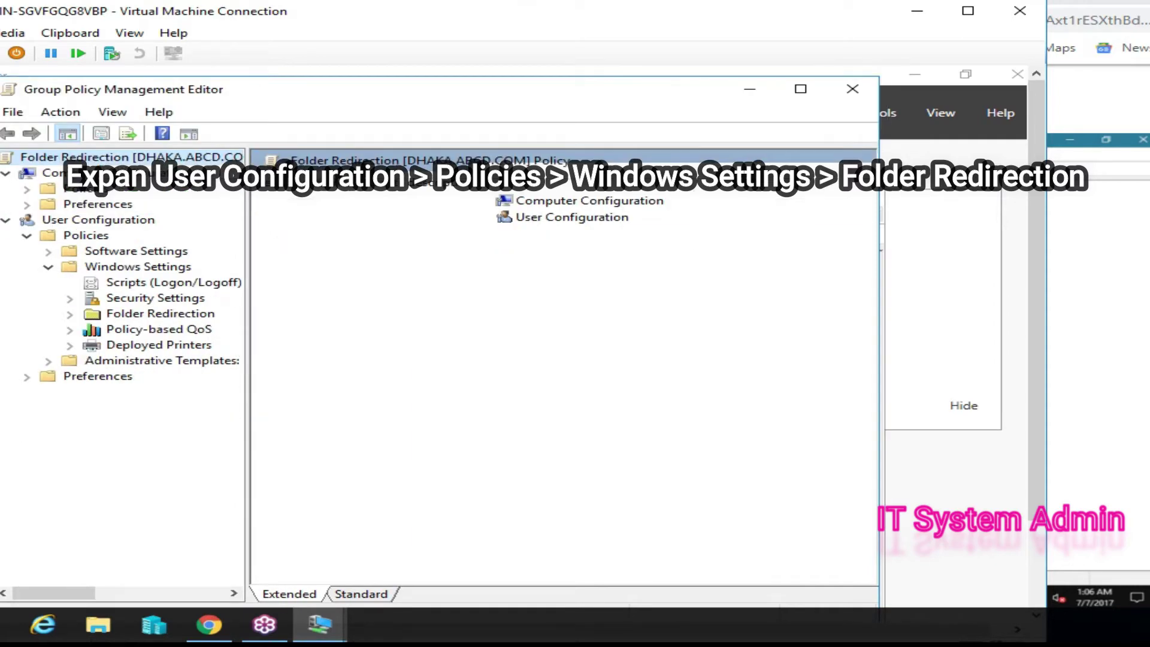
pyautogui.click(70, 314)
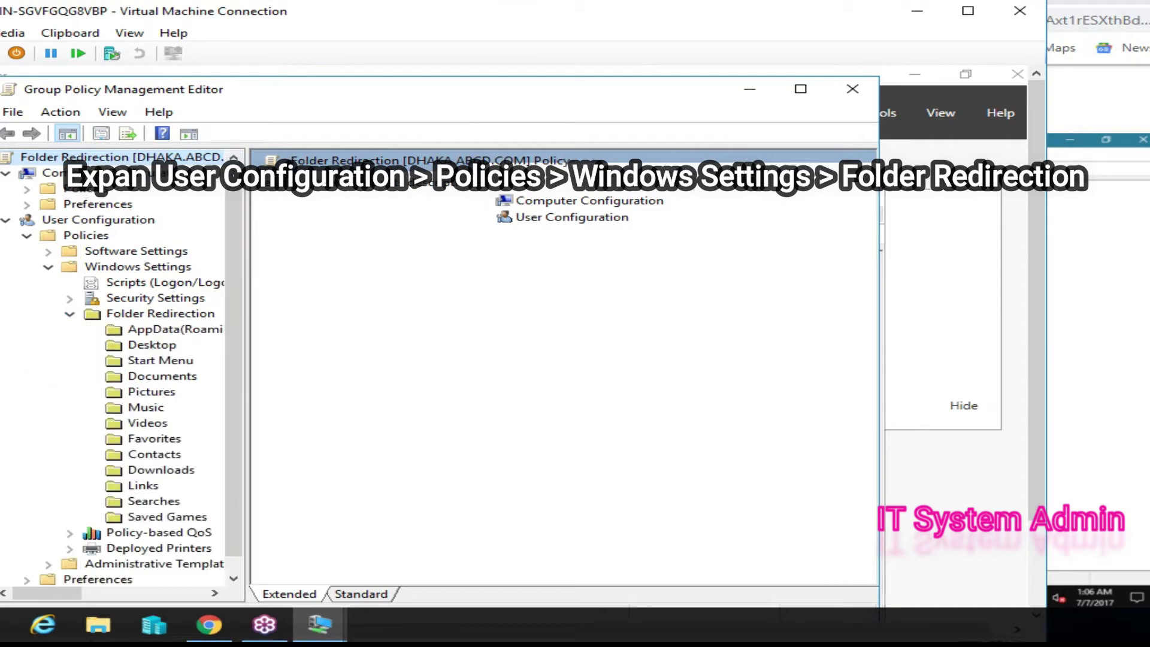
pyautogui.click(162, 375)
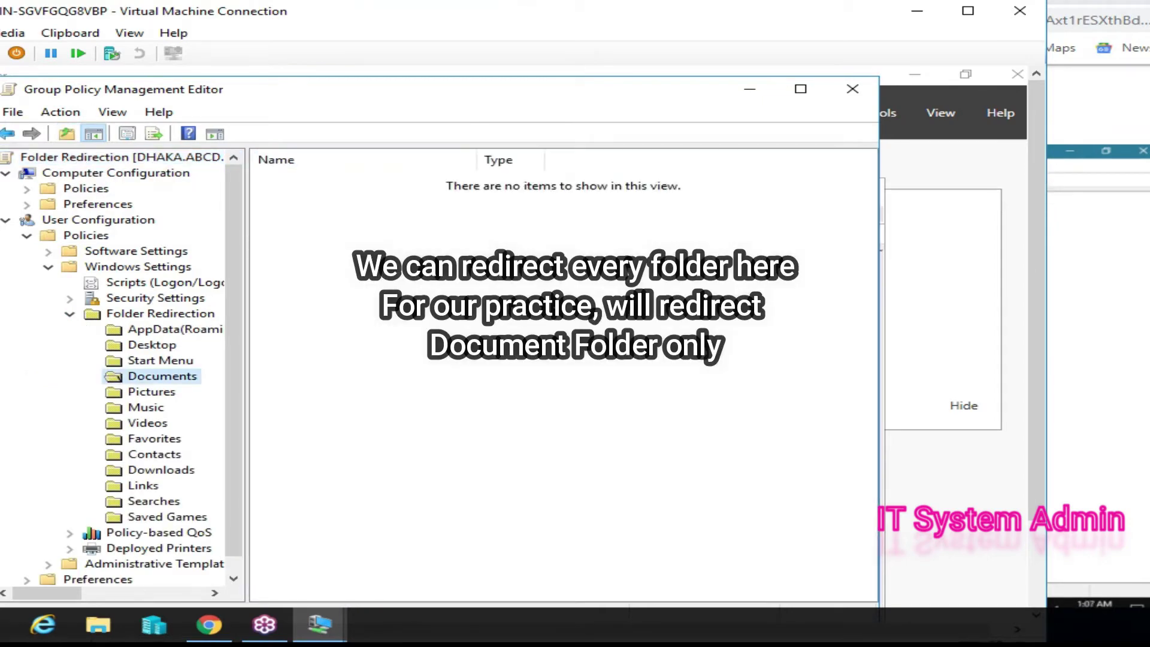
pyautogui.rightClick(147, 378)
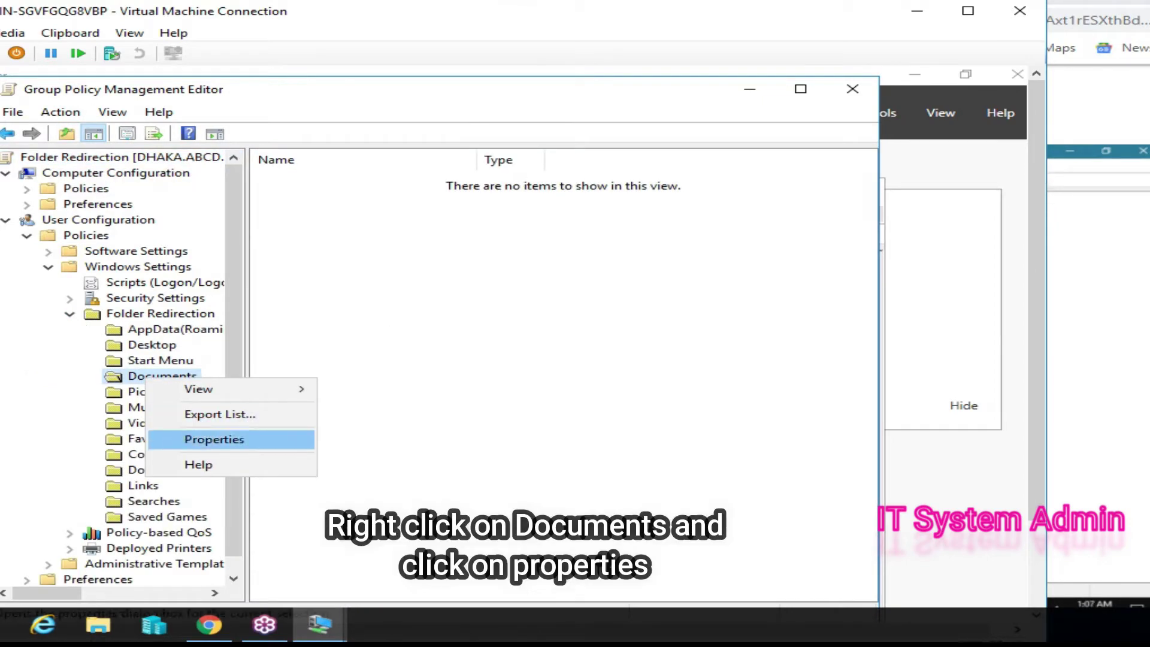
pyautogui.click(214, 439)
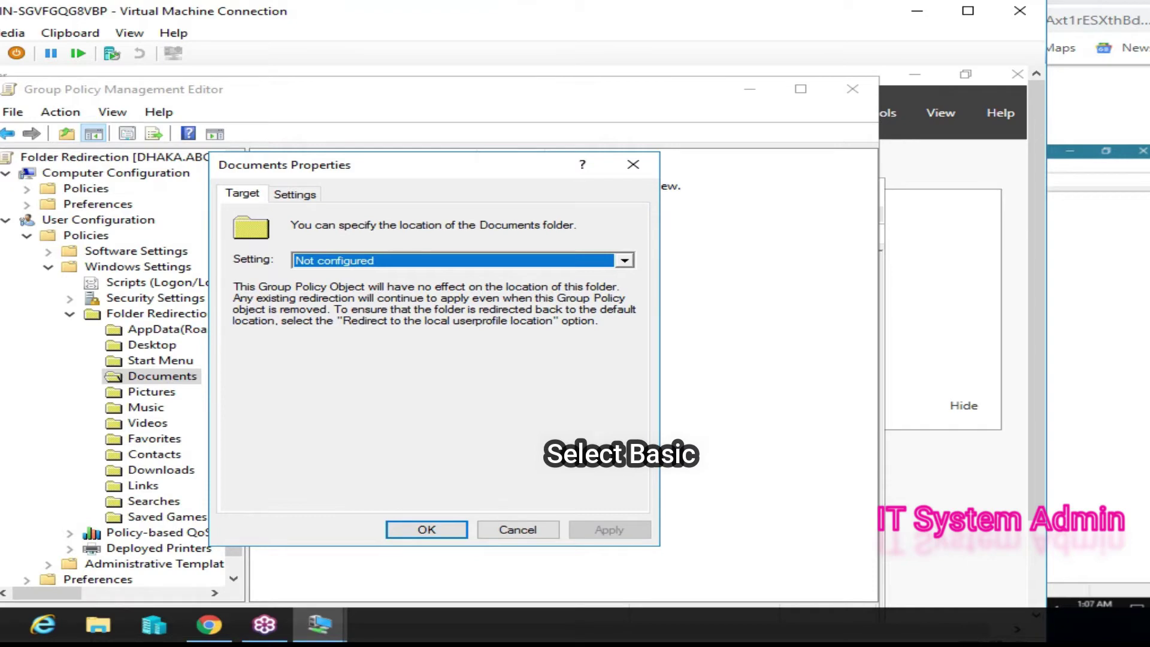
# - Set Documents to 'Basic - Redirect everyone's folder to the same location' with a per-user folder under the root path
pyautogui.hotkey('alt', 'Down')
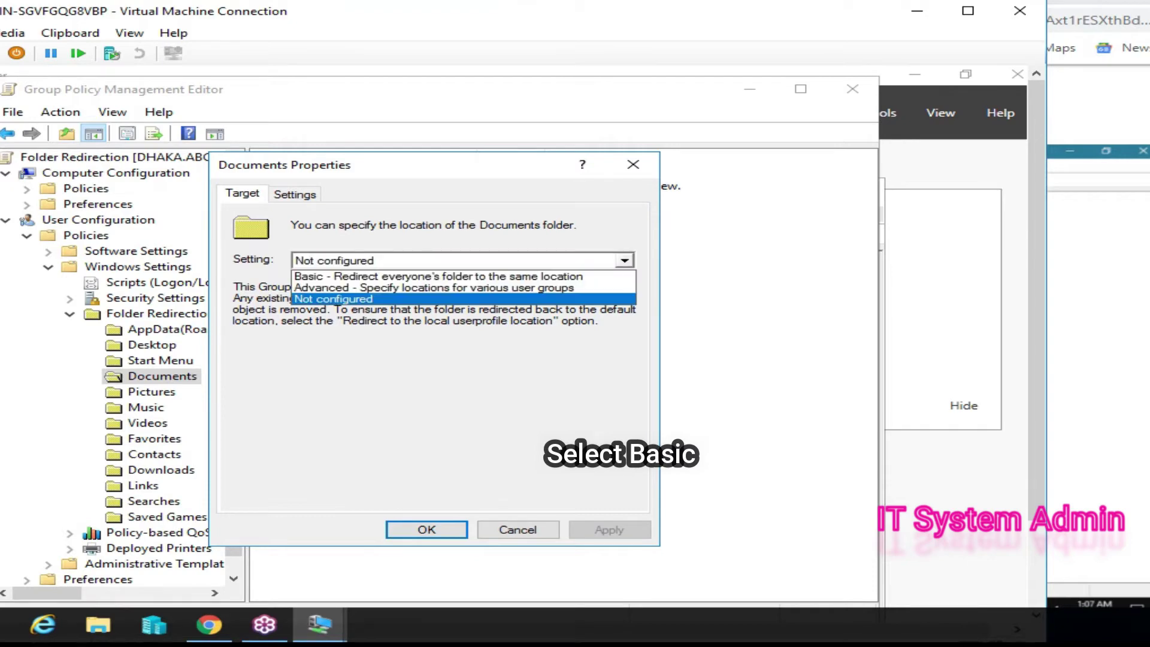
pyautogui.press('Escape')
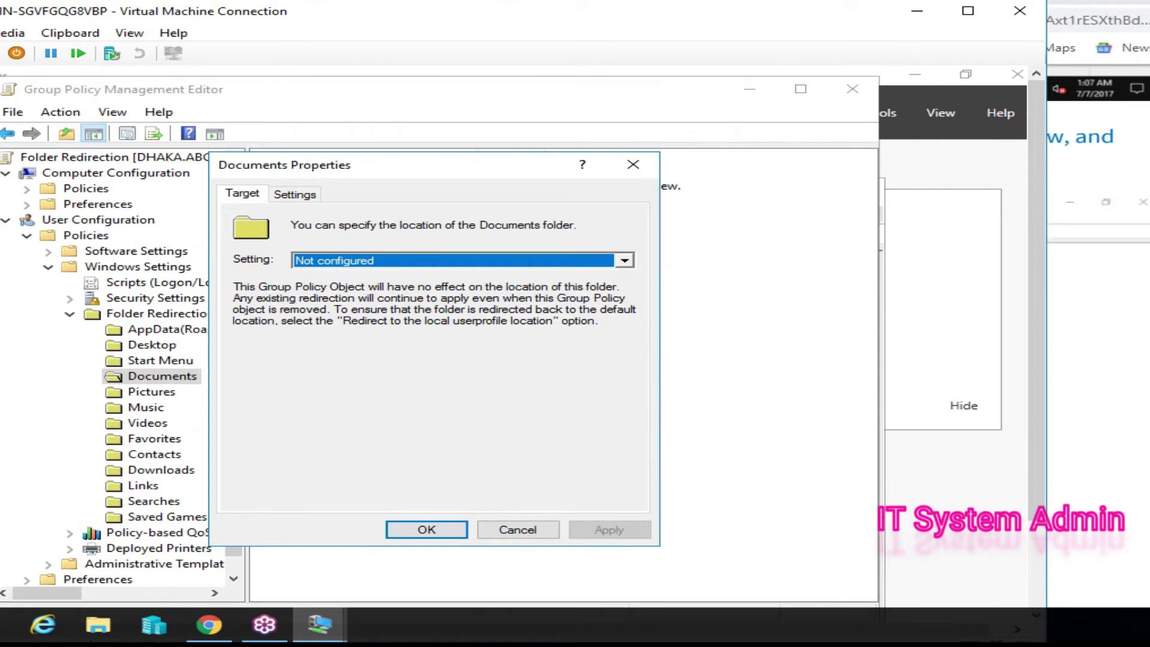
pyautogui.hotkey('alt', 'Down')
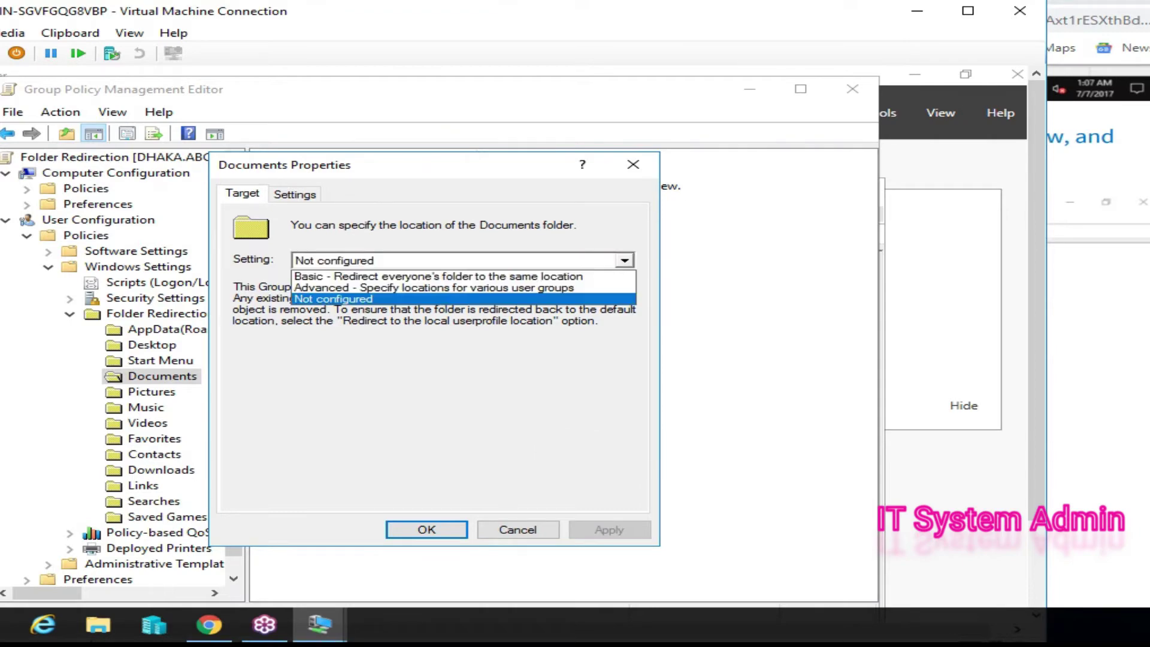
pyautogui.press('Up')
pyautogui.press('Up')
pyautogui.press('Return')
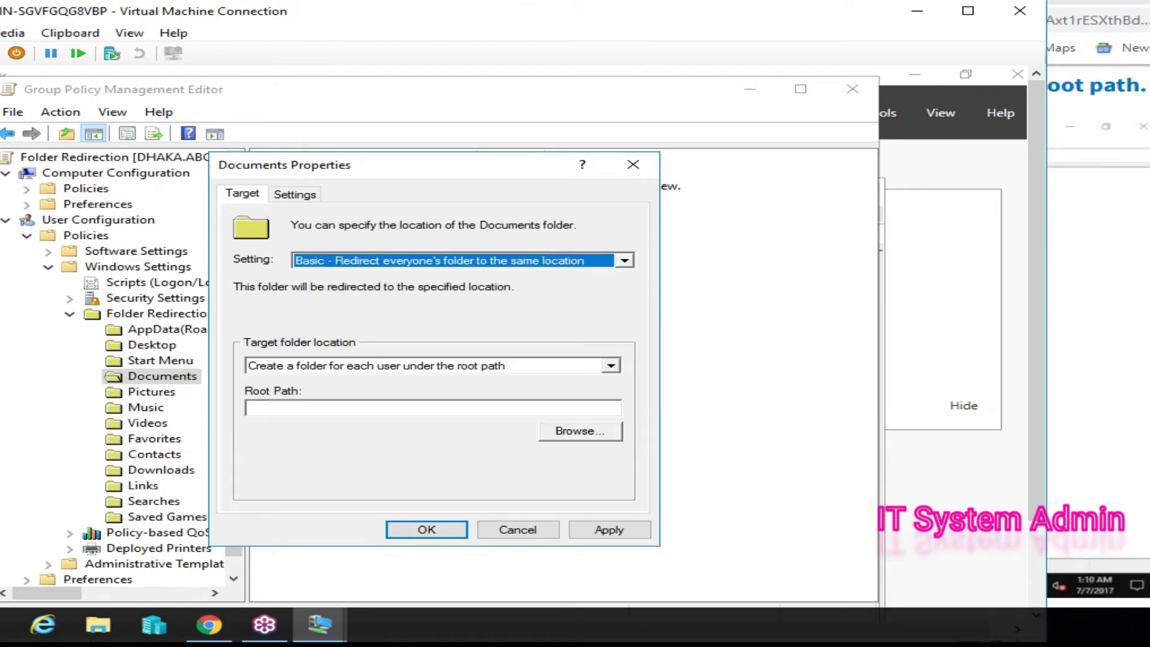
pyautogui.press('Tab')
pyautogui.hotkey('alt', 'Down')
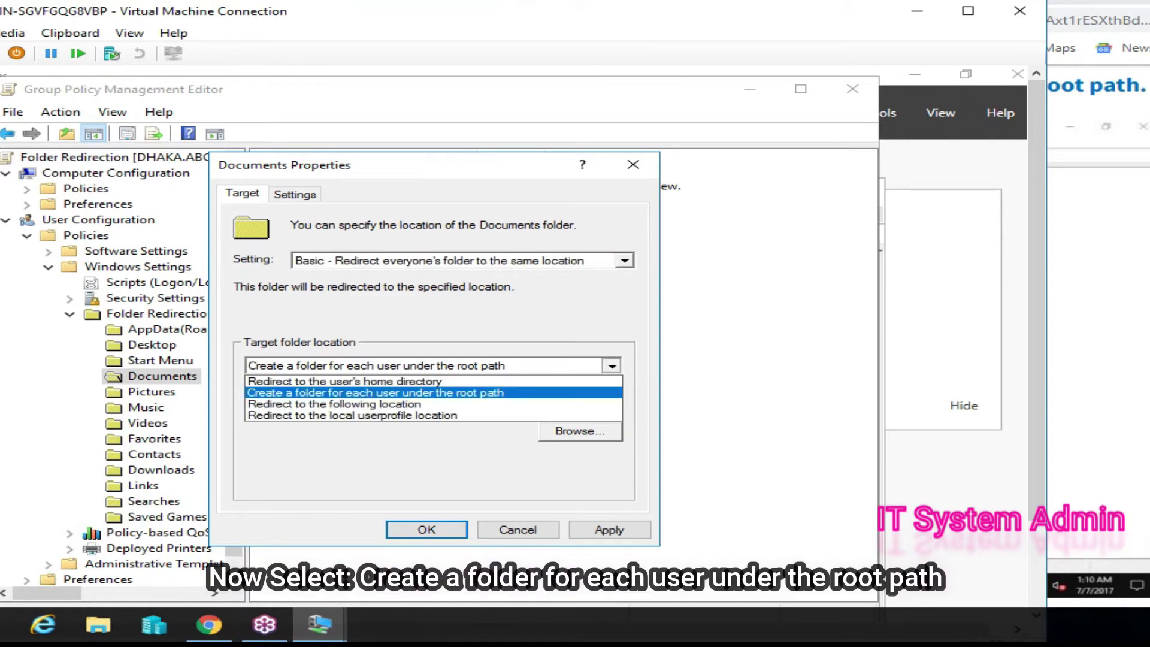
pyautogui.press('Return')
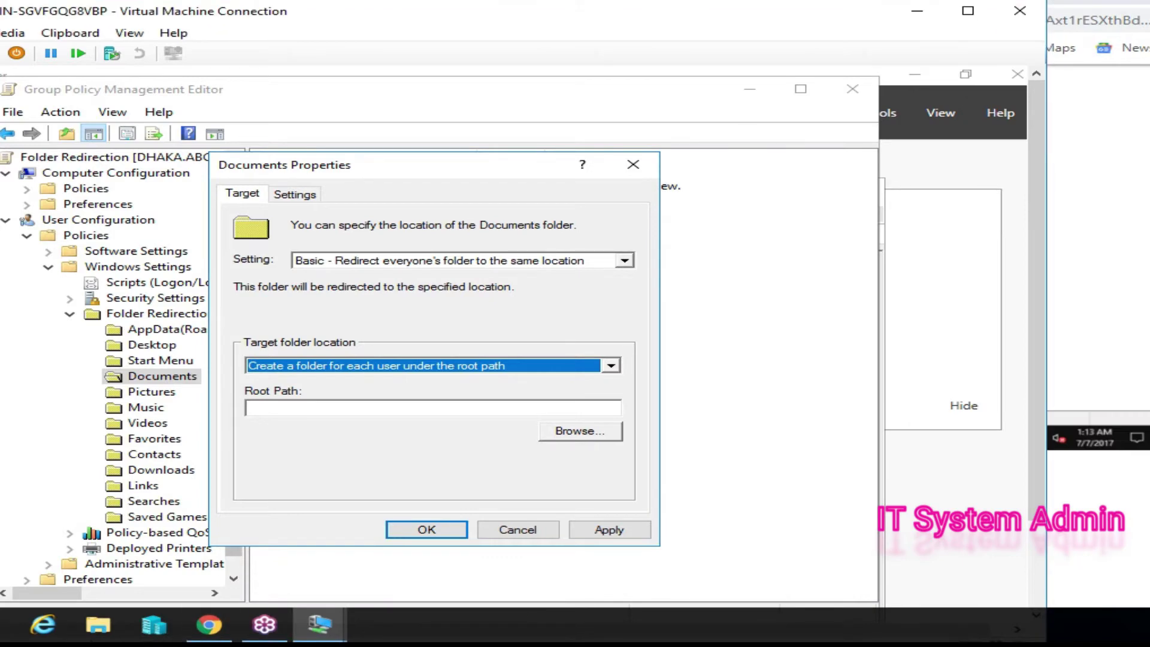
pyautogui.click(431, 408)
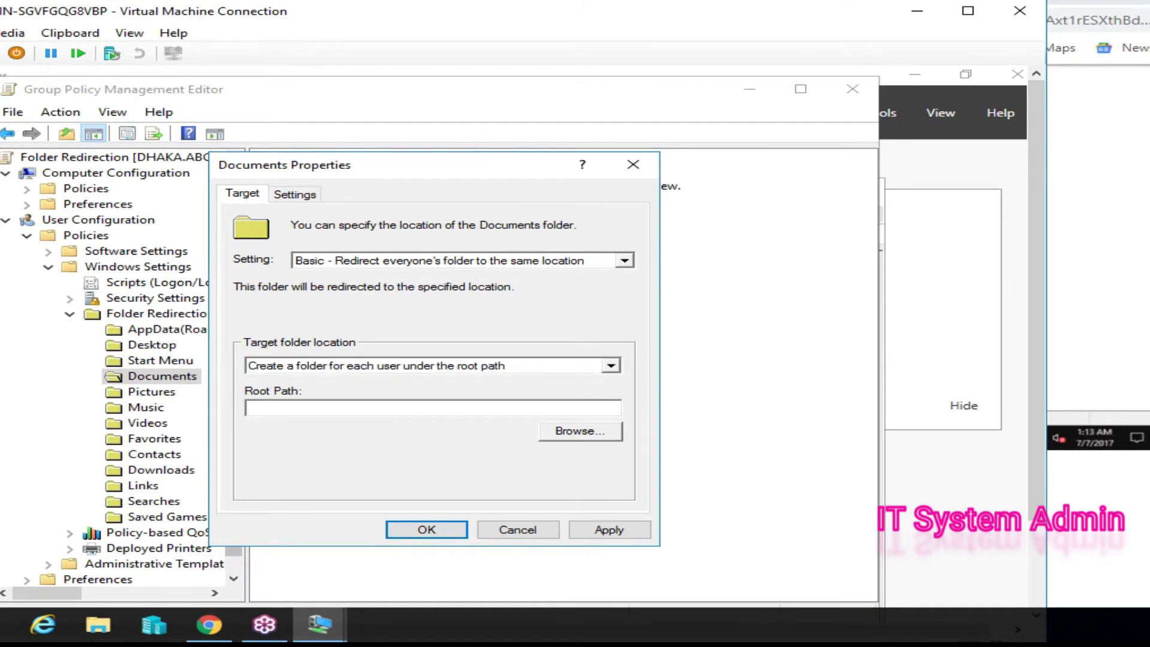
# - Enter root path \\DHAKA\ReDir, apply it, accept the warning, and close Documents Properties
pyautogui.write('\\\\')
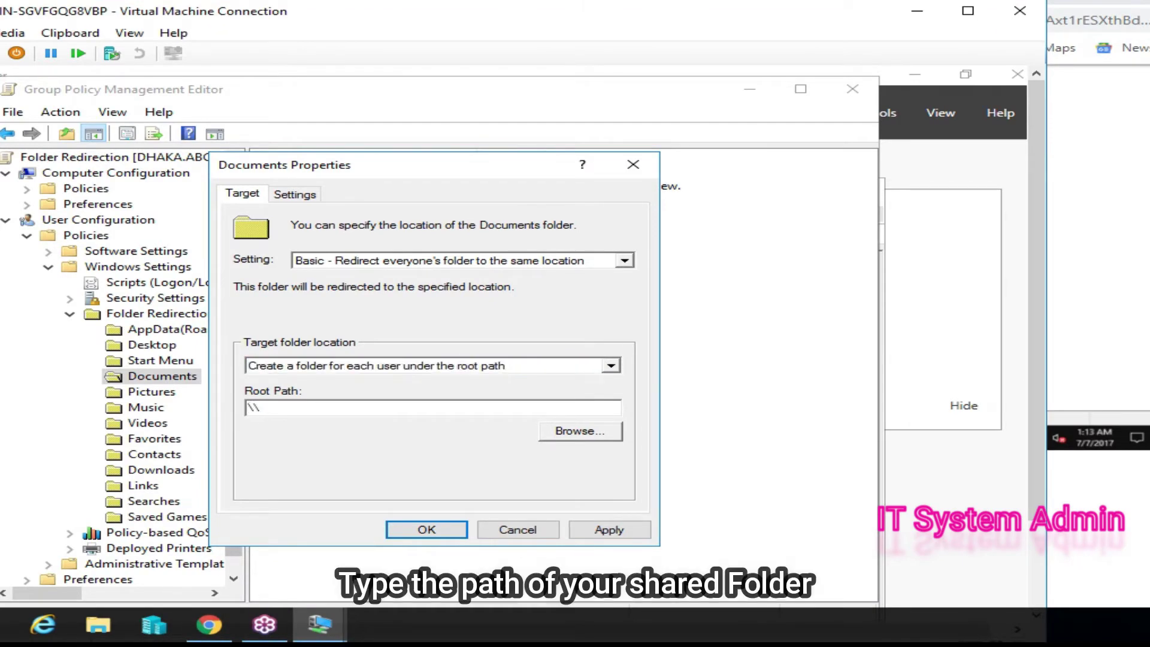
pyautogui.write('DHAKA\\')
pyautogui.moveTo(209, 625)
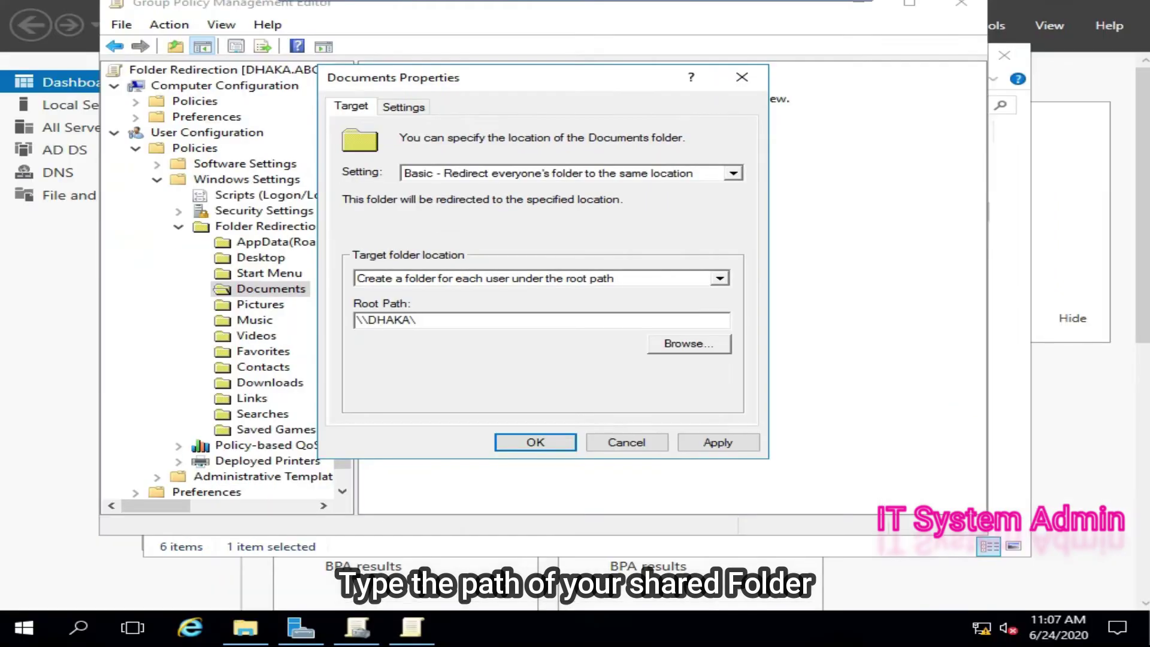
pyautogui.write('Re')
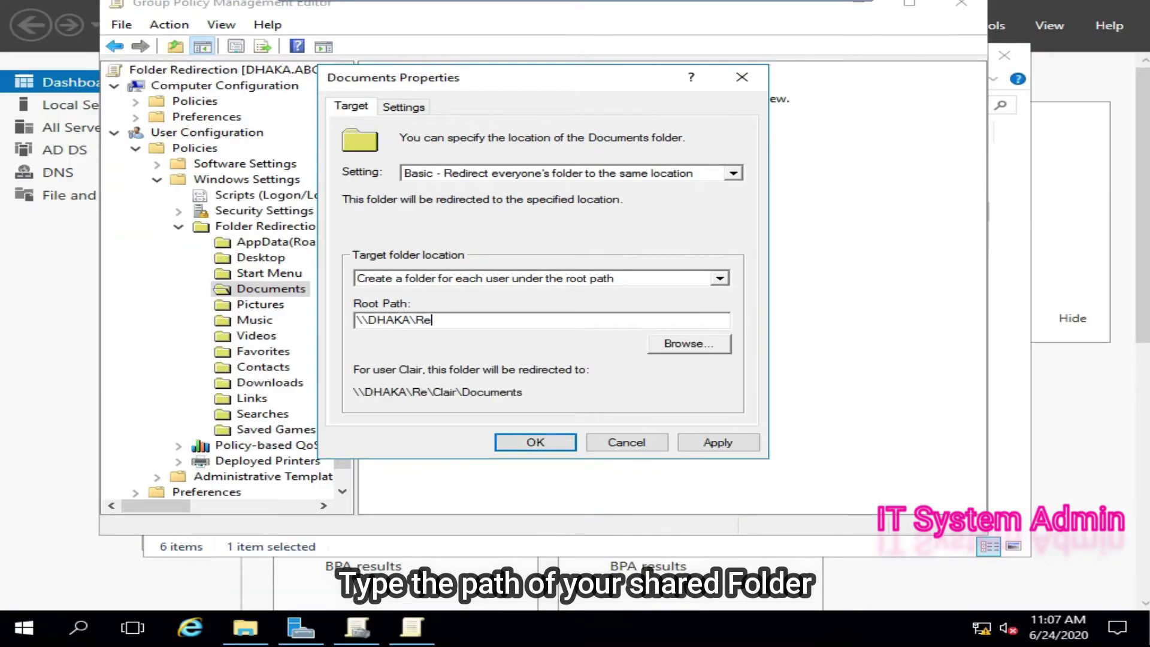
pyautogui.write('Di')
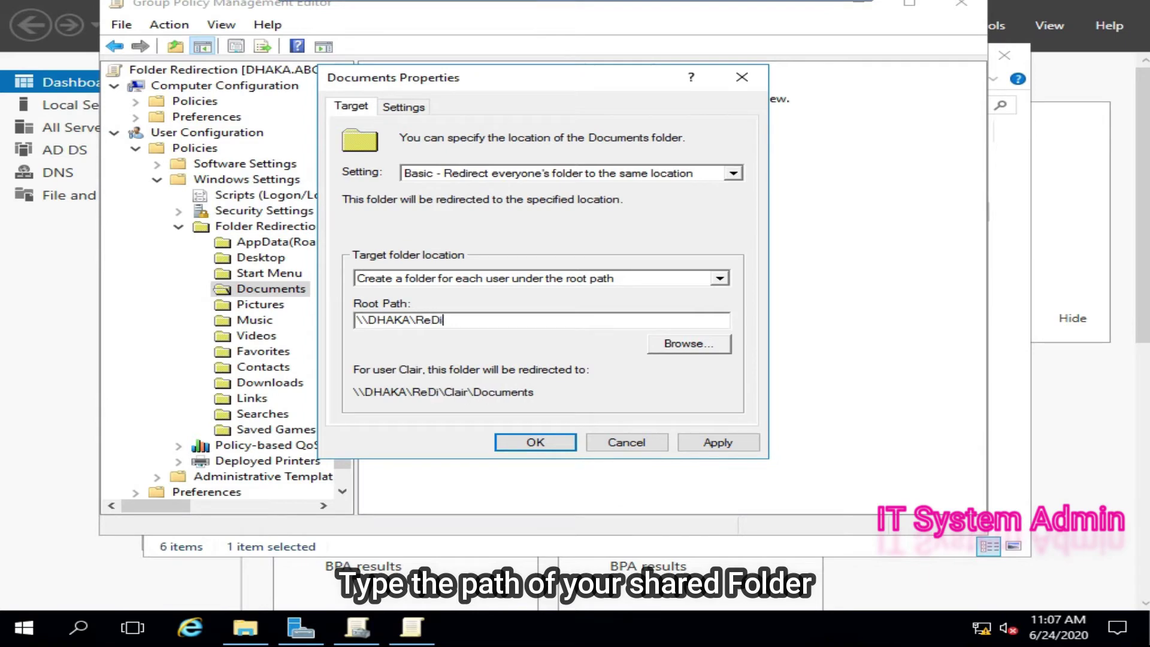
pyautogui.write('r')
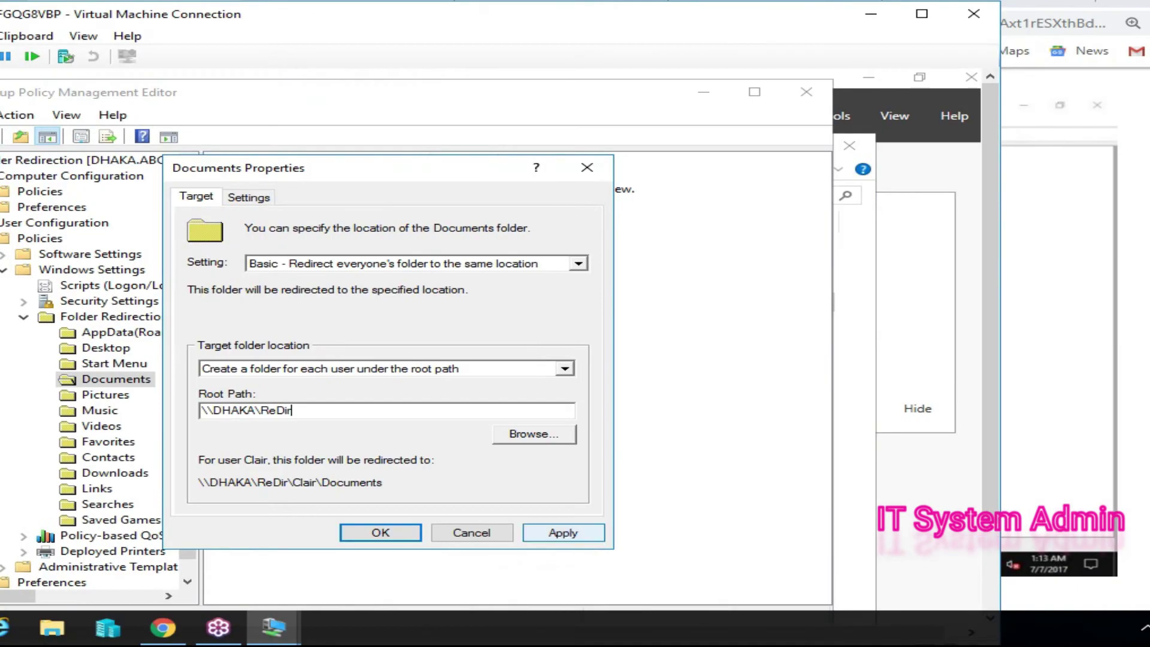
pyautogui.click(563, 532)
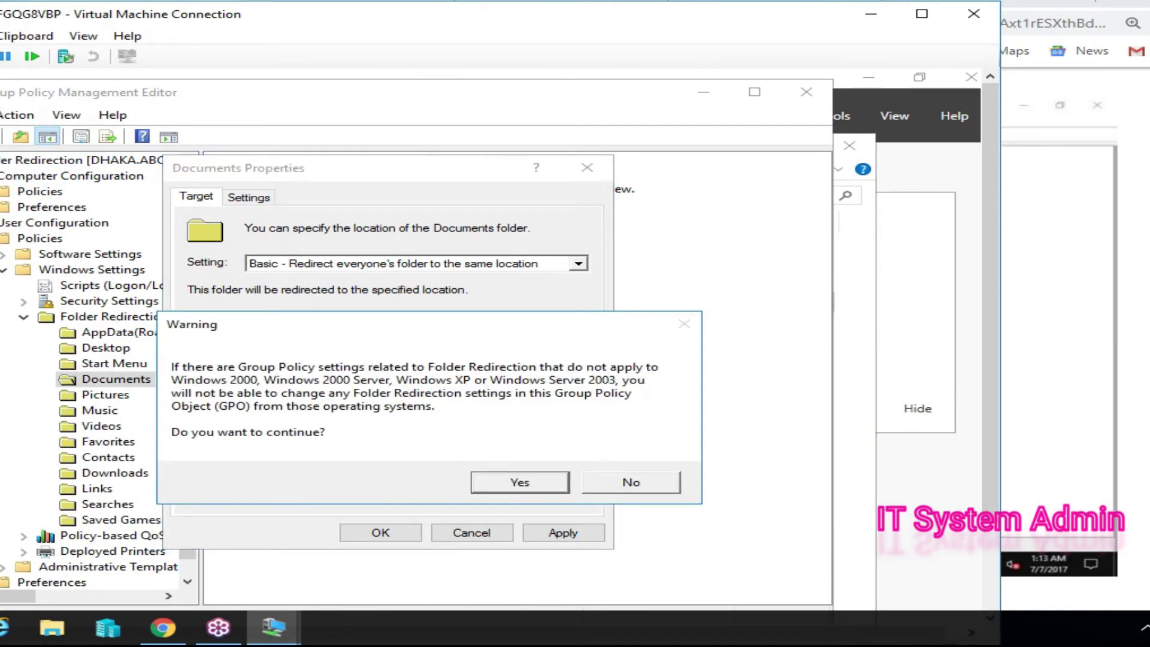
pyautogui.press('Return')
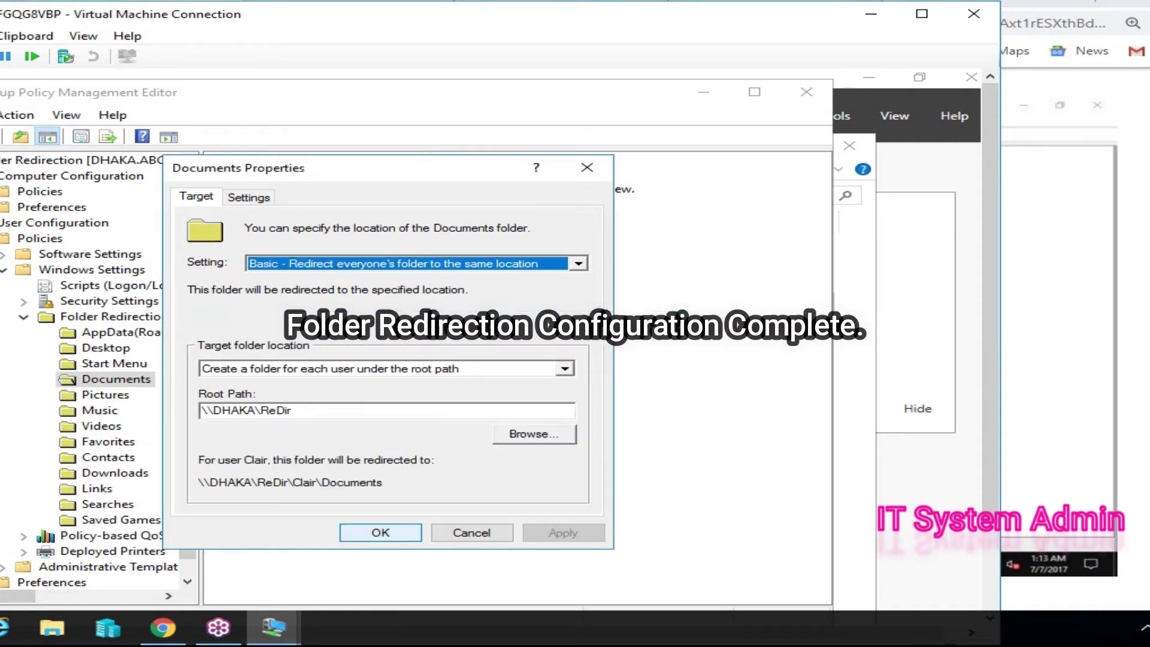
pyautogui.press('Return')
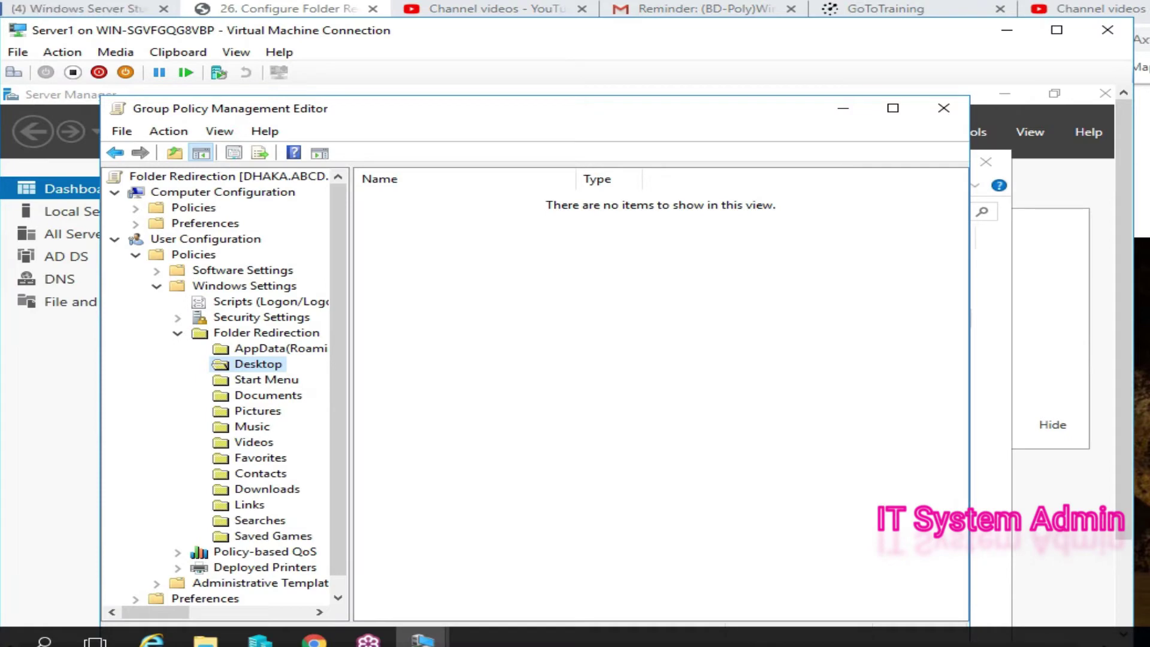
# - Close the Group Policy Management Editor and the File Explorer window
pyautogui.click(943, 108)
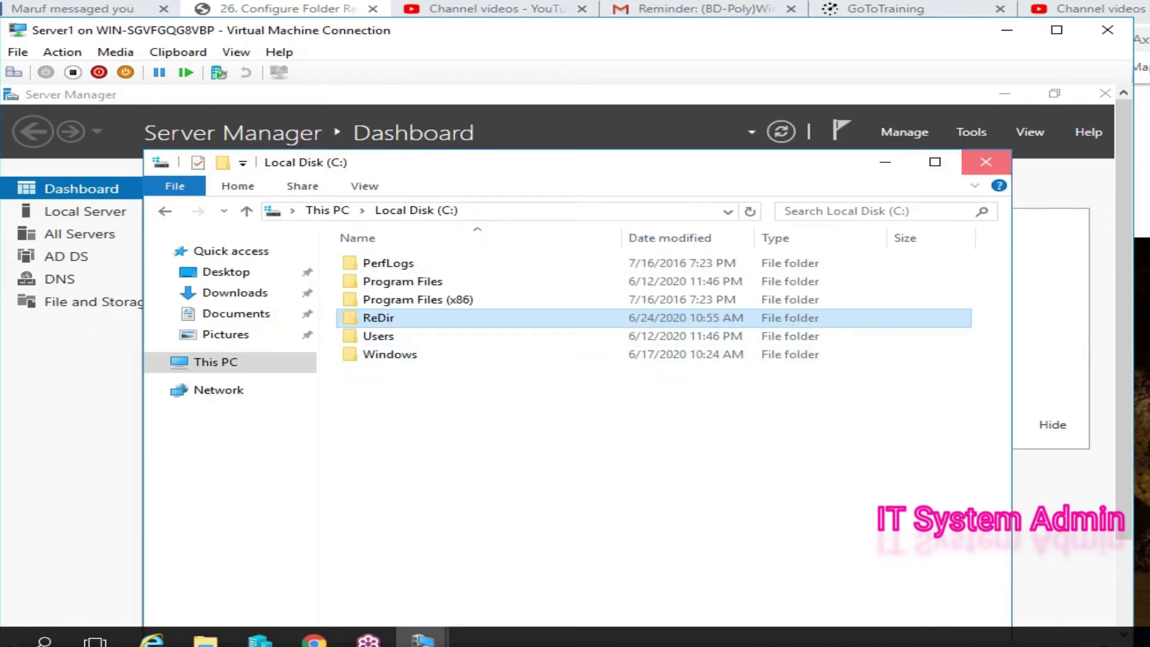
pyautogui.click(985, 162)
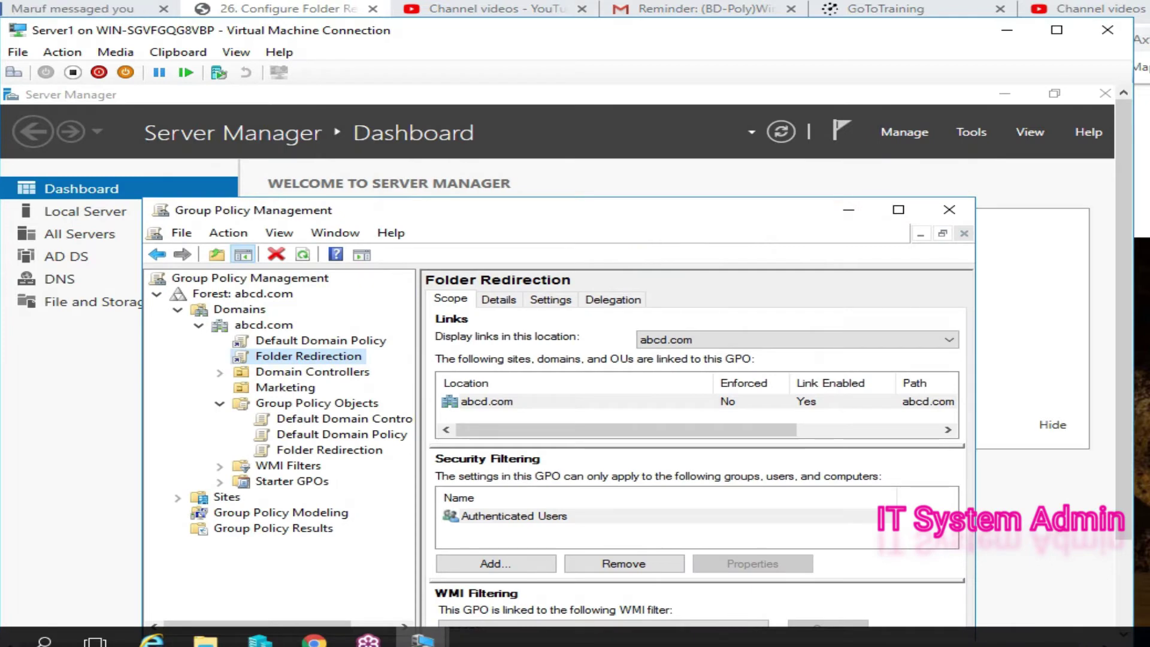
pyautogui.scroll(-3, 566, 356)
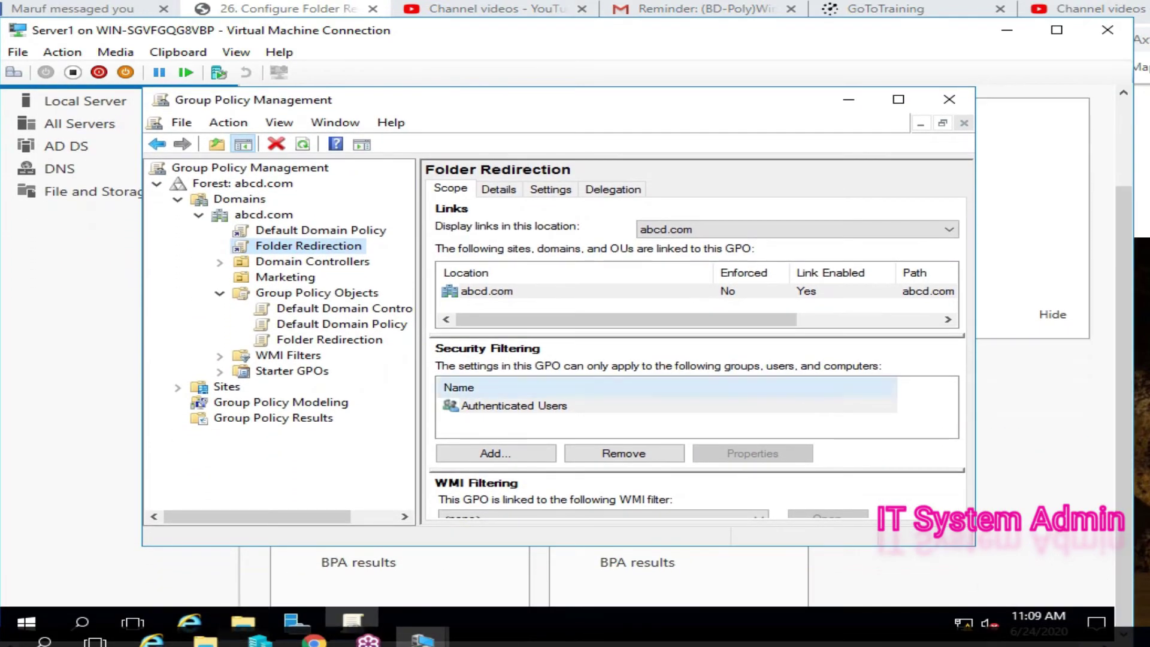
# - Enforce the Folder Redirection link on abcd.com and close Group Policy Management
pyautogui.rightClick(300, 245)
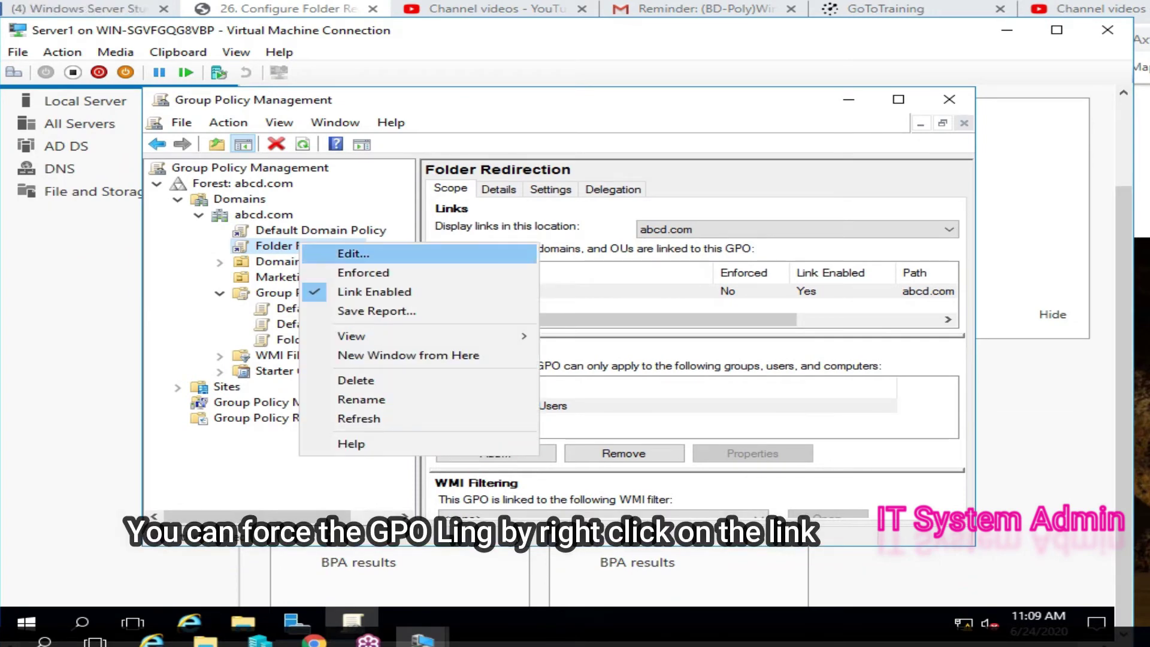
pyautogui.press('Return')
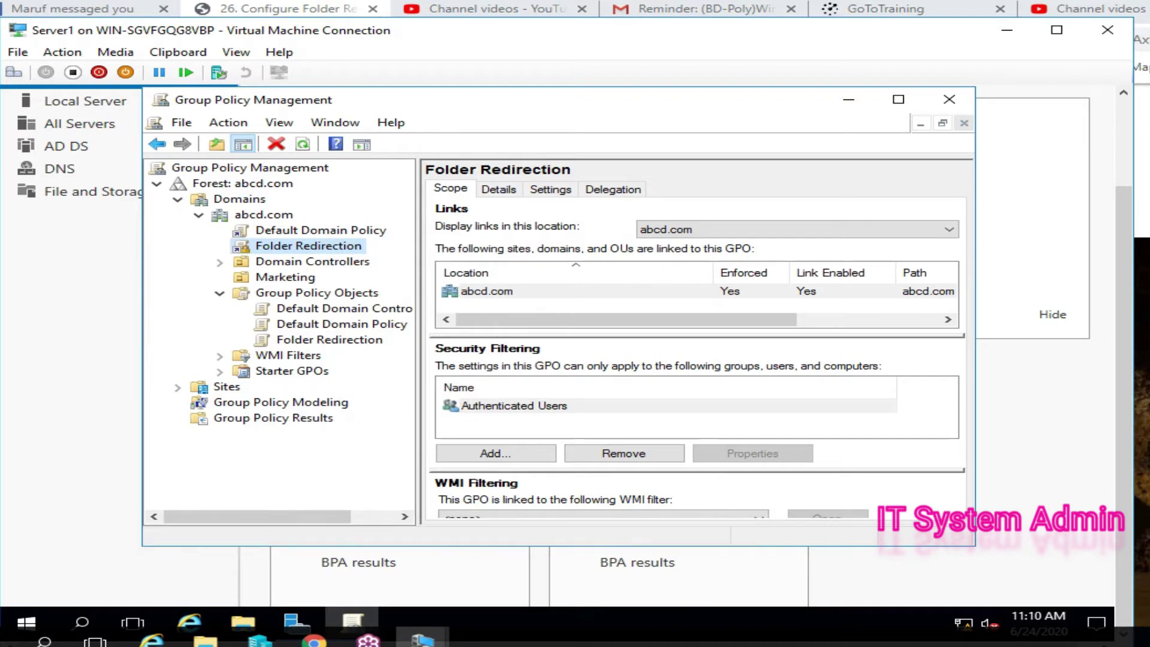
pyautogui.press('F2')
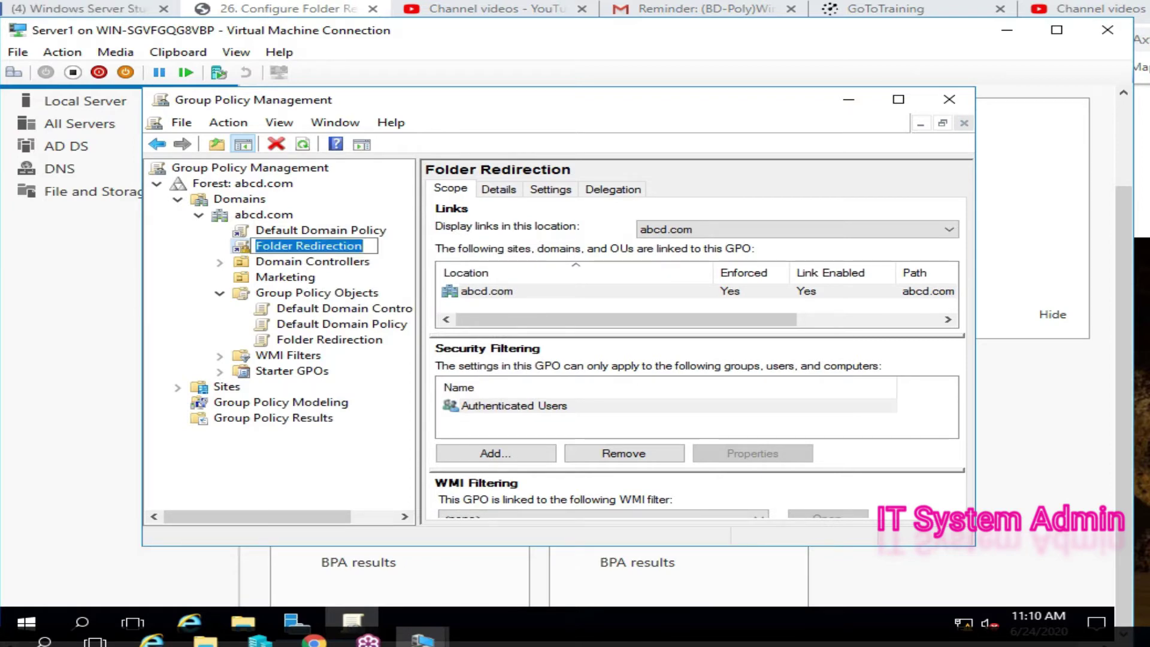
pyautogui.press('Escape')
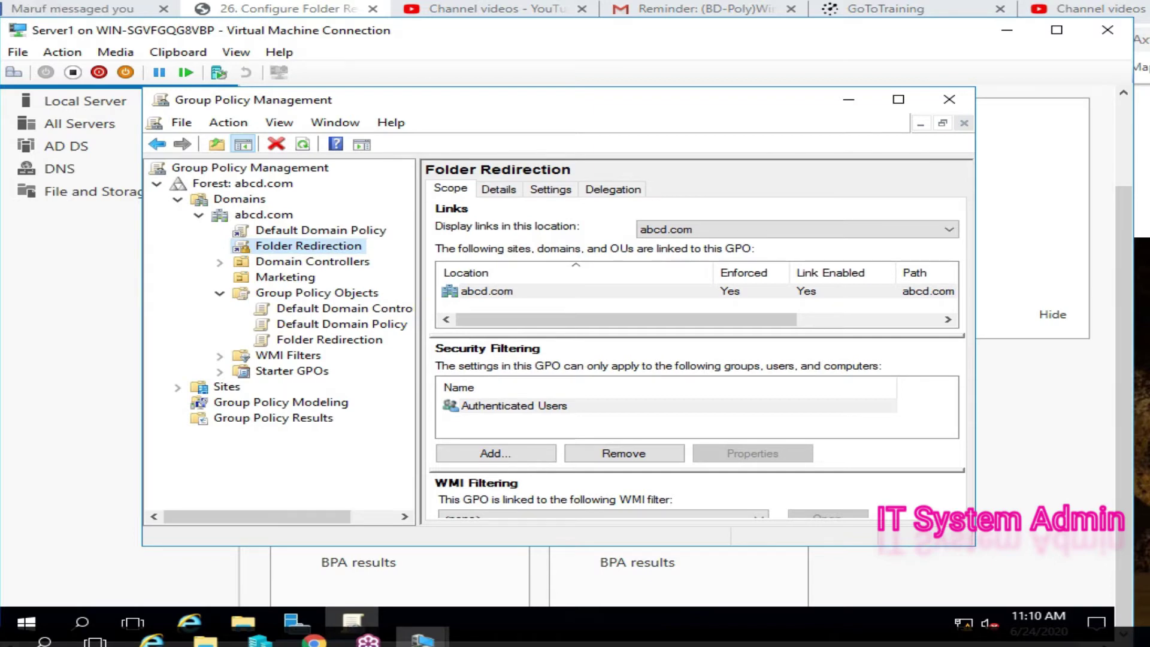
pyautogui.rightClick(257, 245)
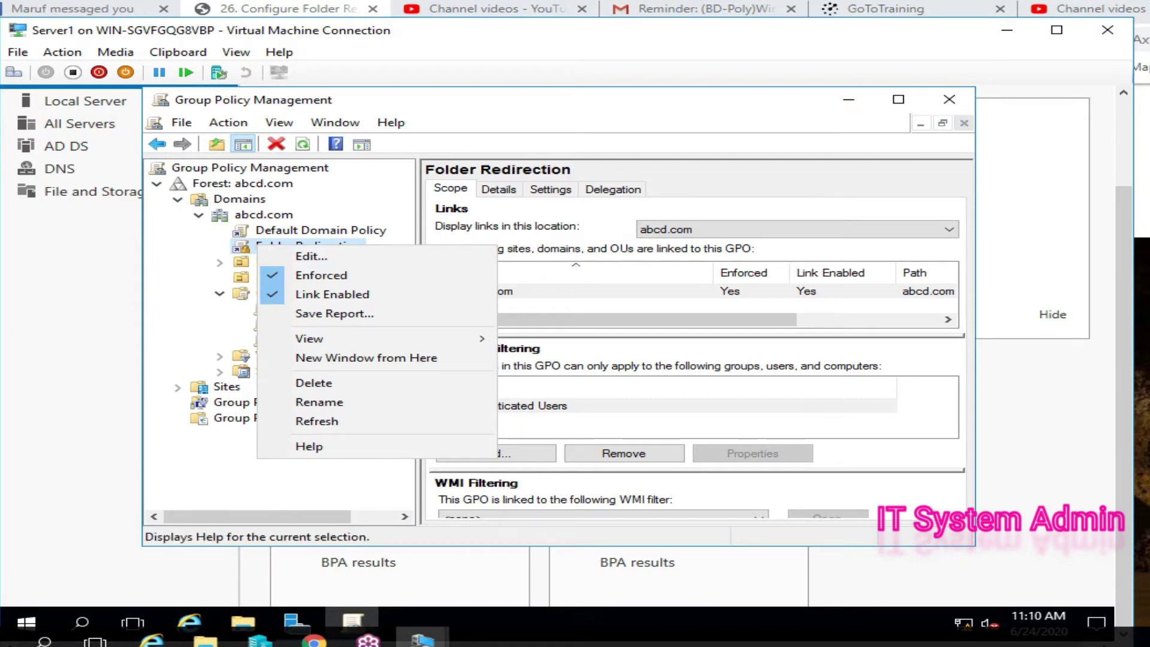
pyautogui.press('Escape')
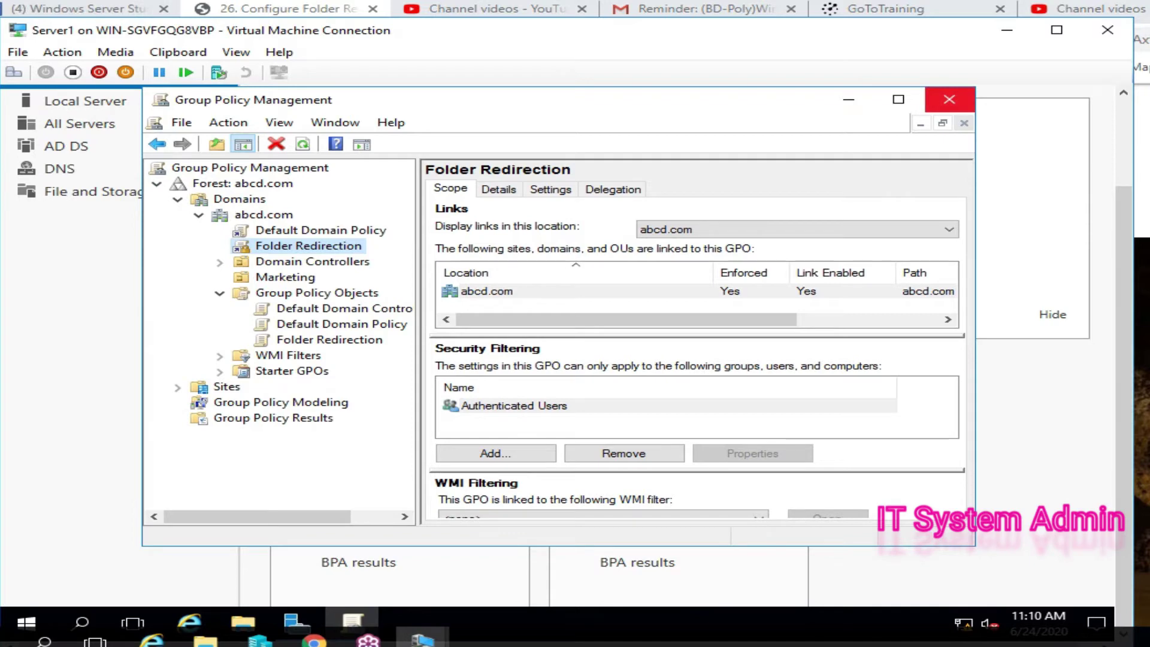
pyautogui.click(949, 100)
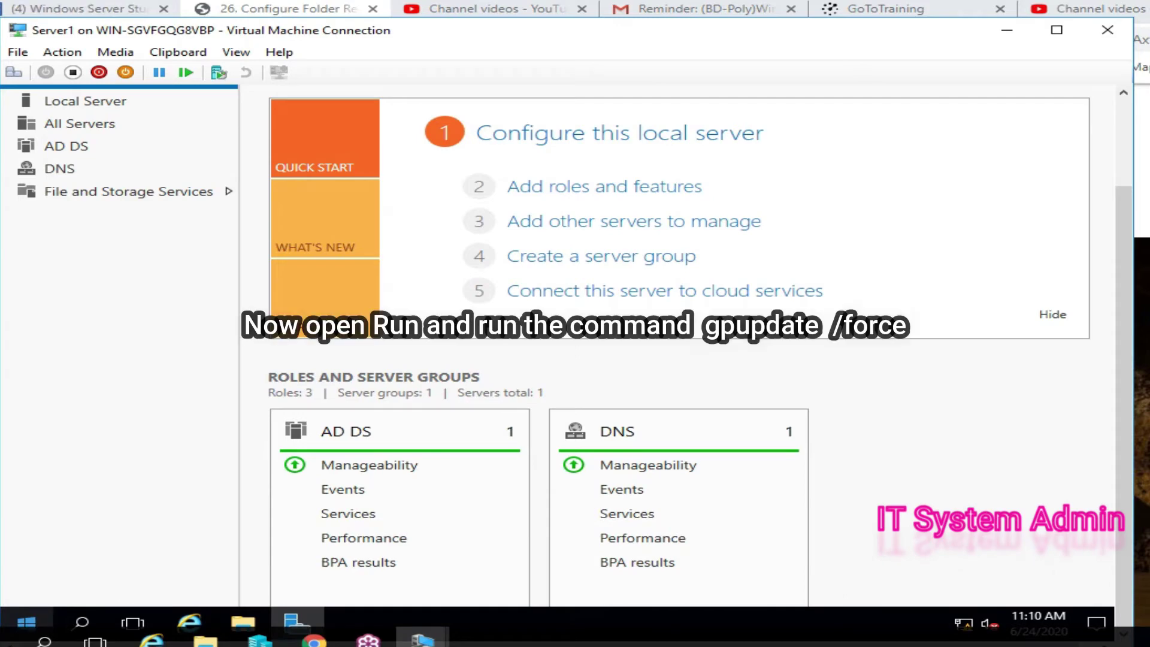
# - Run 'gpupdate /force' from the Run dialog to refresh computer and user policy
pyautogui.rightClick(26, 622)
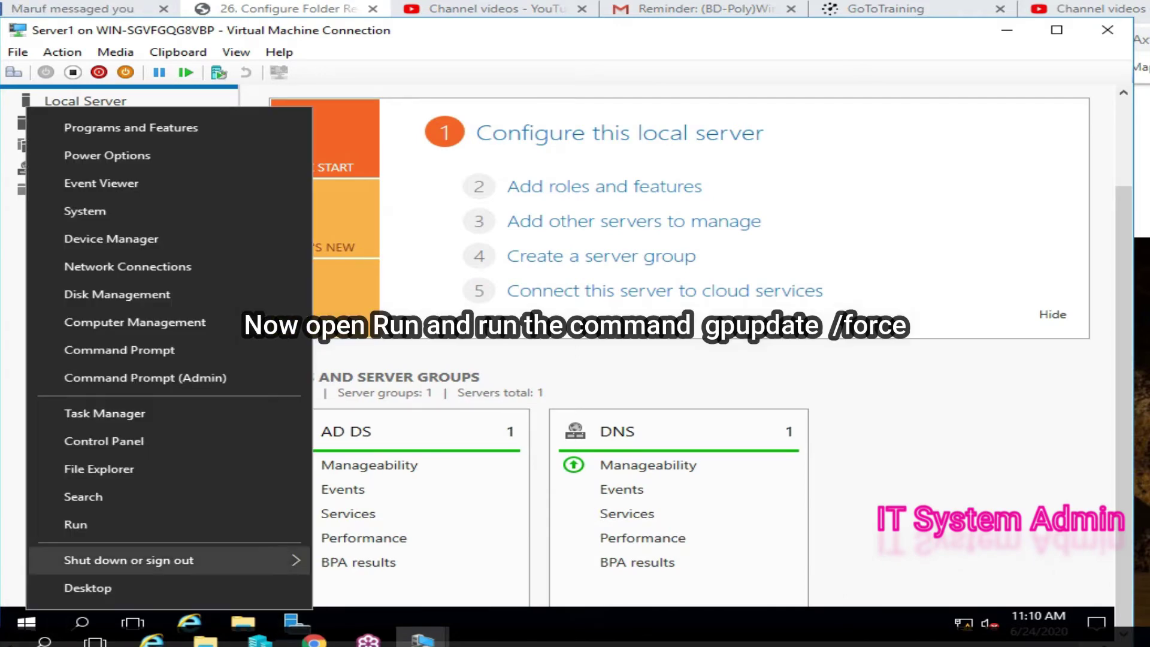
pyautogui.press('Return')
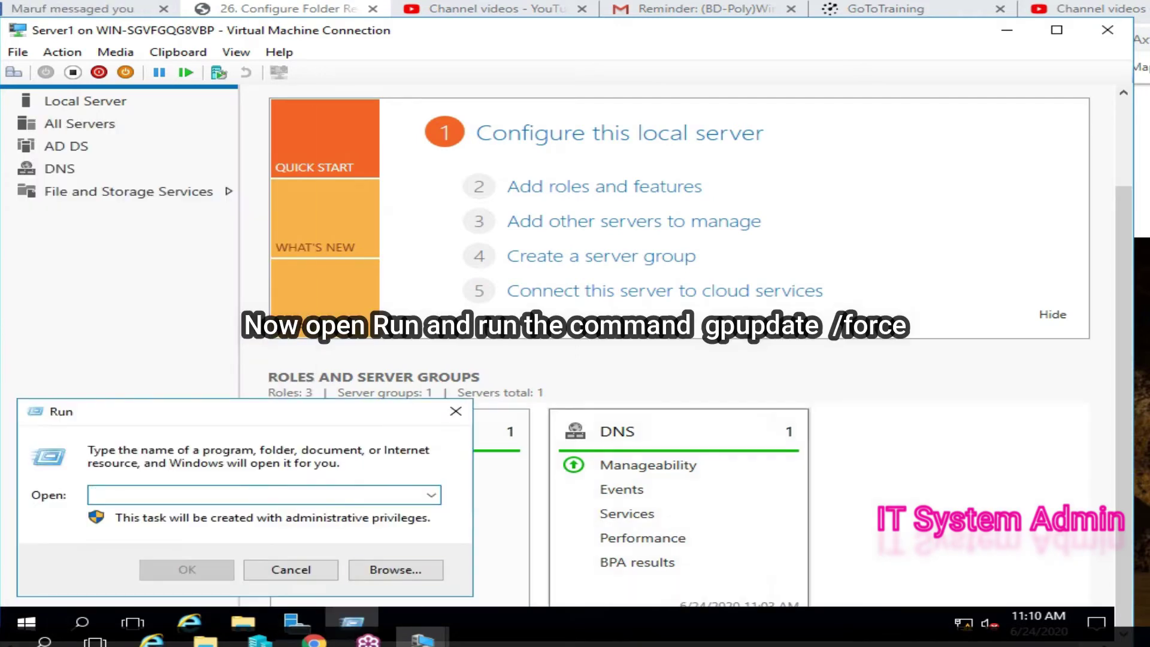
pyautogui.write('g')
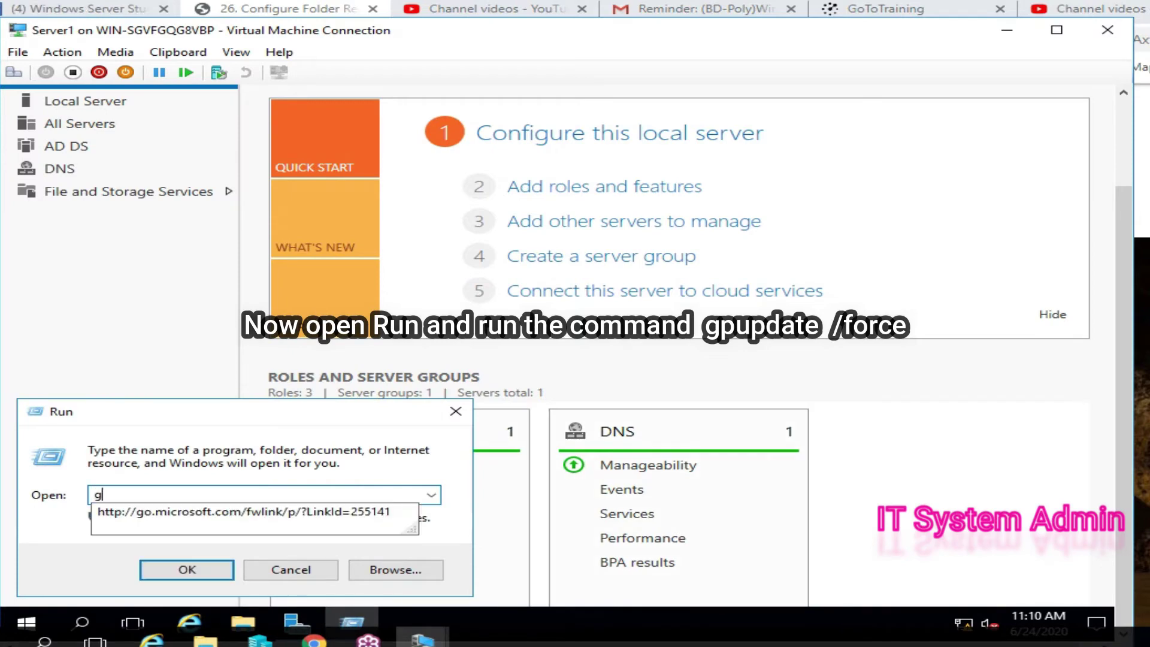
pyautogui.write('p')
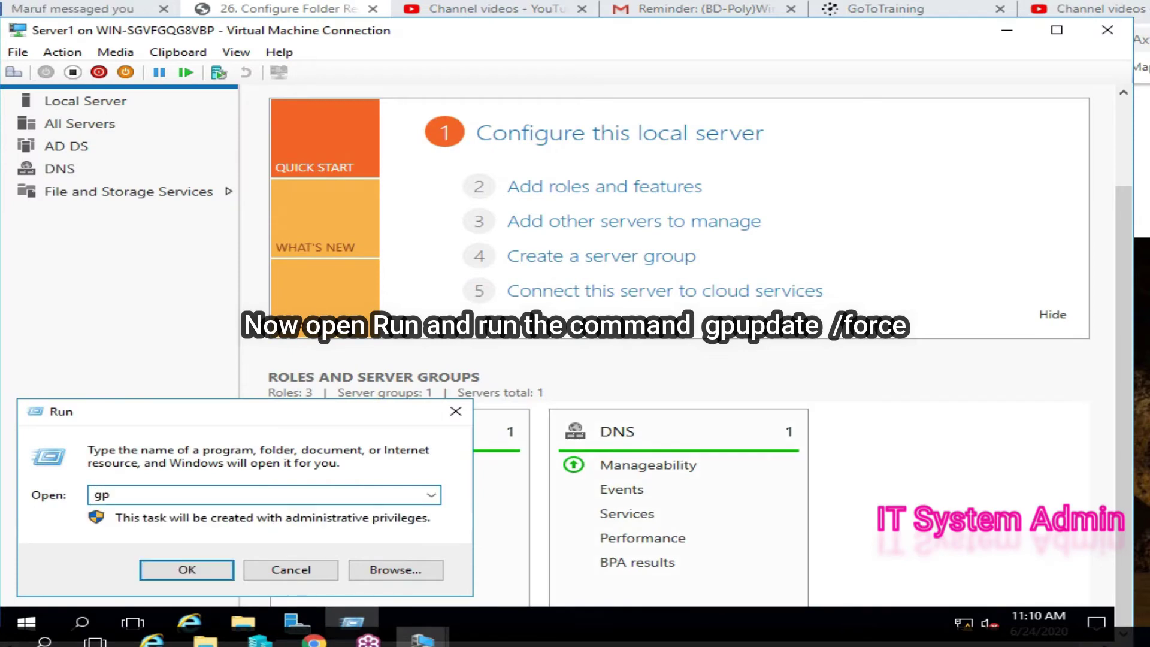
pyautogui.write('updat')
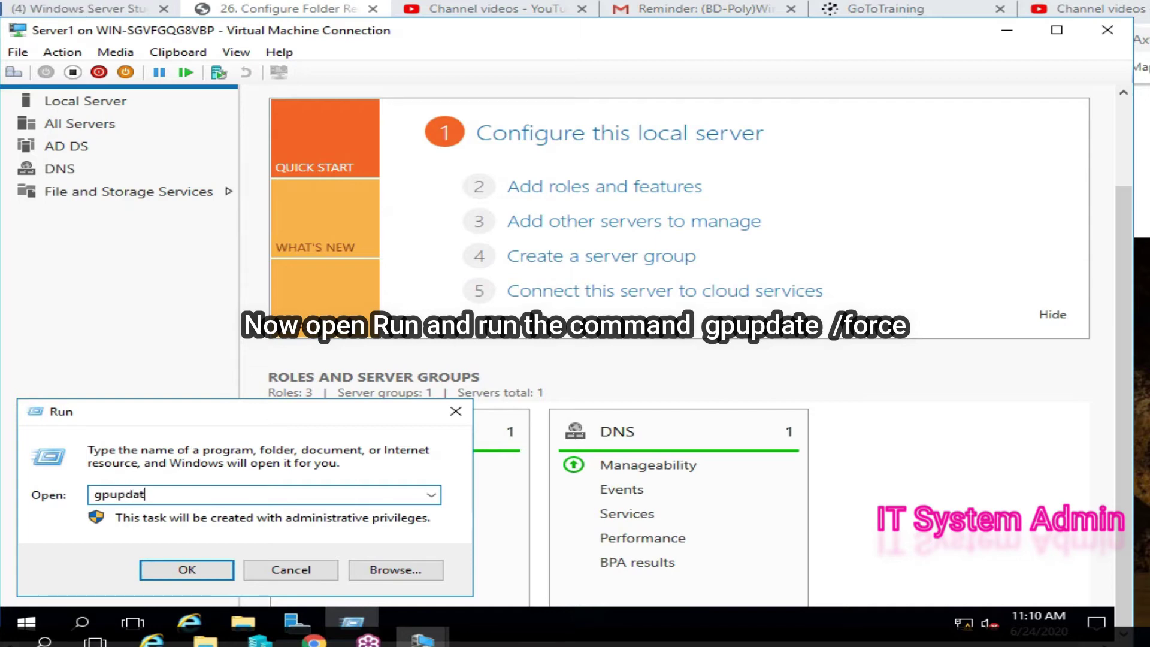
pyautogui.write('e /force')
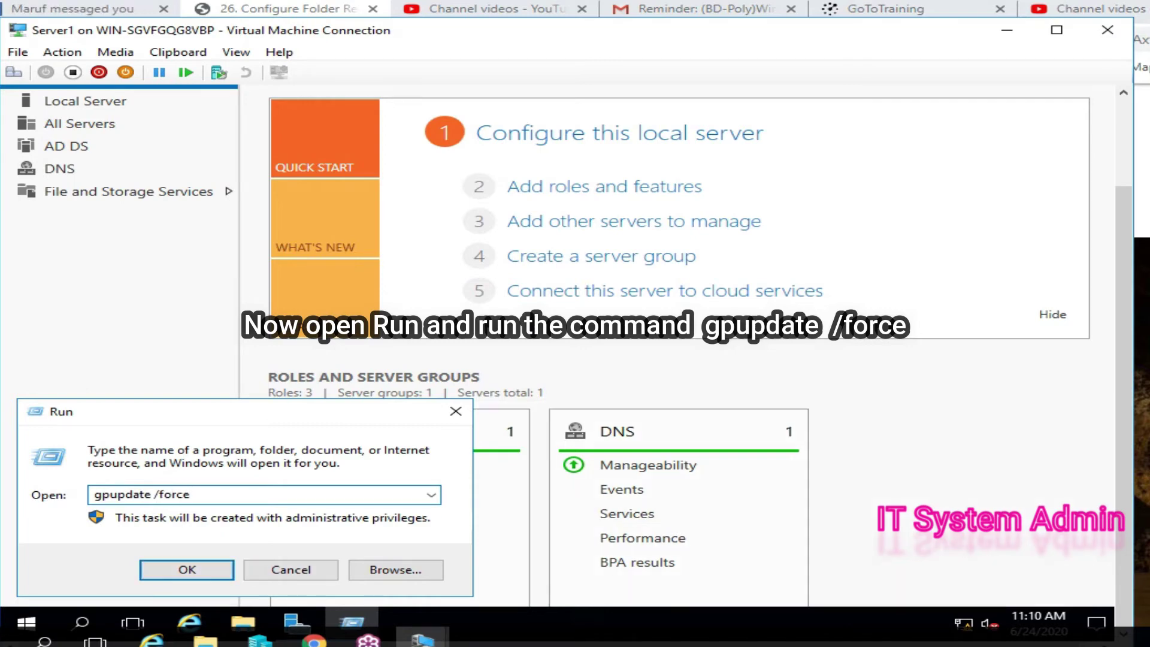
pyautogui.press('Return')
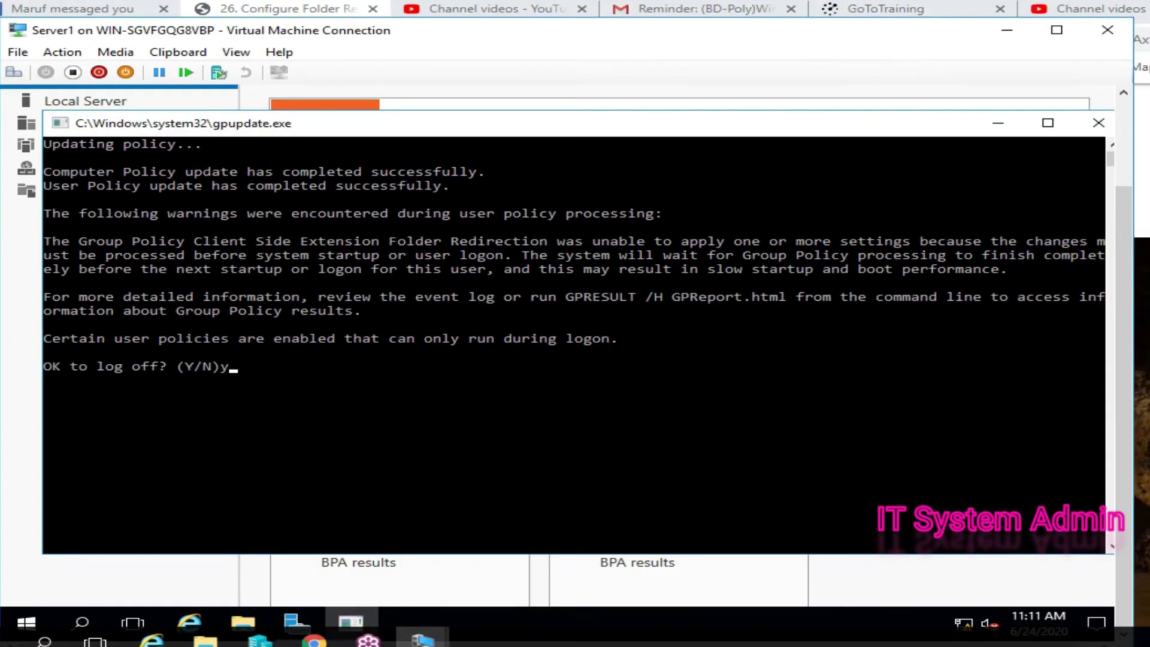
# - Answer y to the 'OK to log off?' prompt so the user policy can apply
pyautogui.write('y')
pyautogui.press('Return')
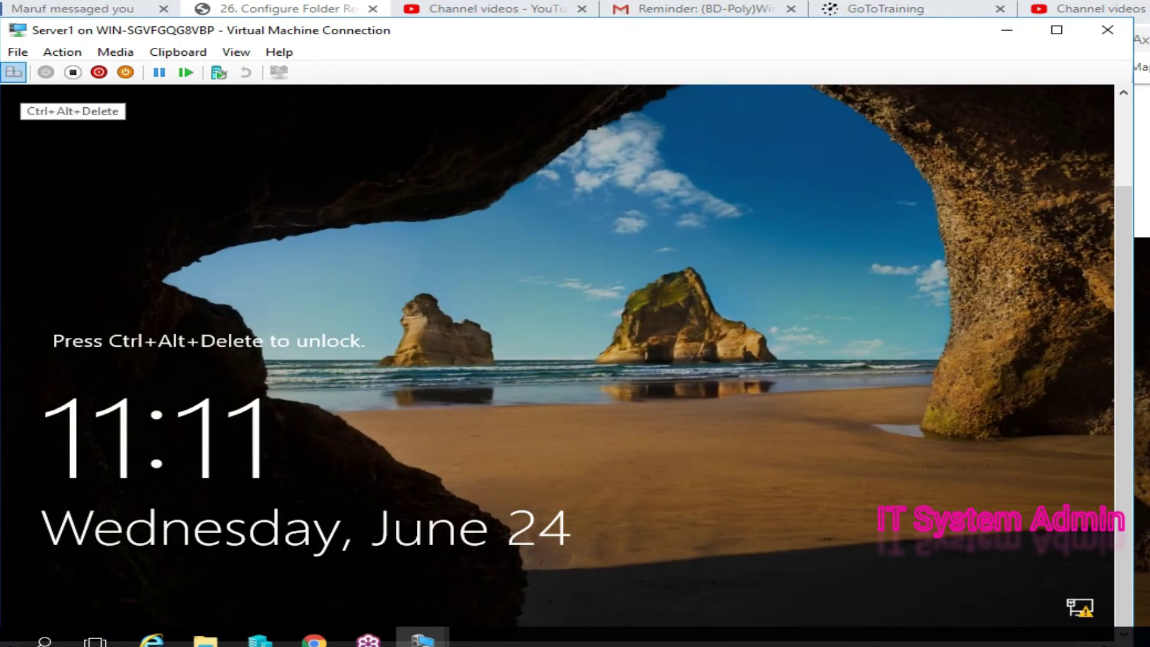
# - Unlock the server and sign in as the domain Administrator with the account password
pyautogui.click(14, 72)
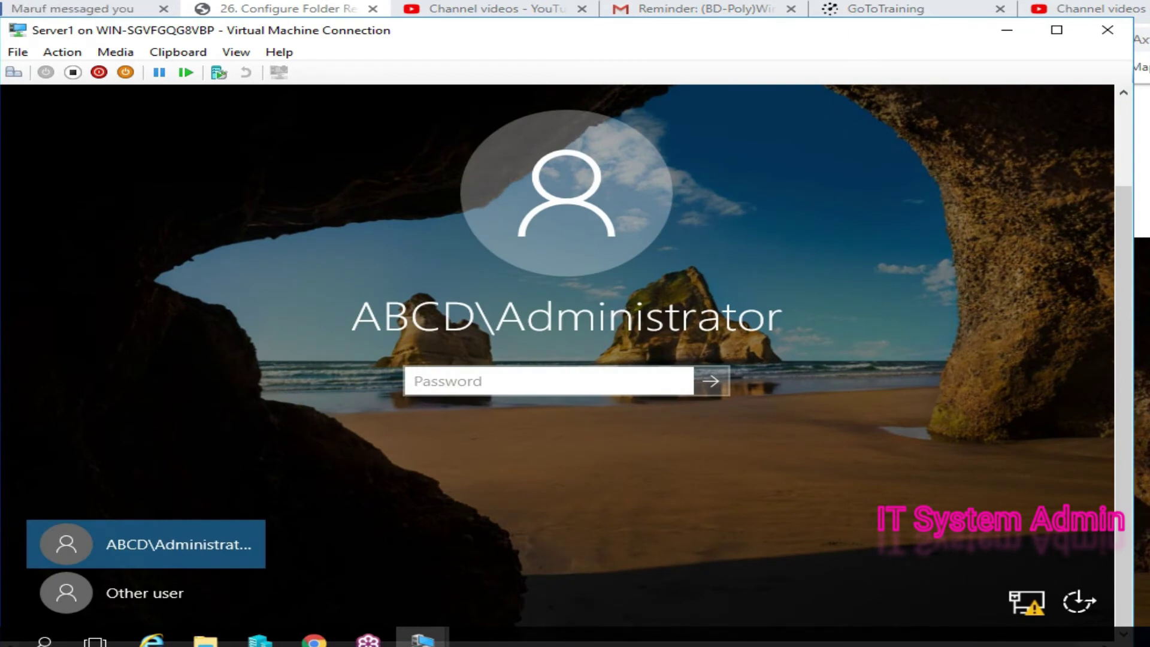
pyautogui.write('Pa$$')
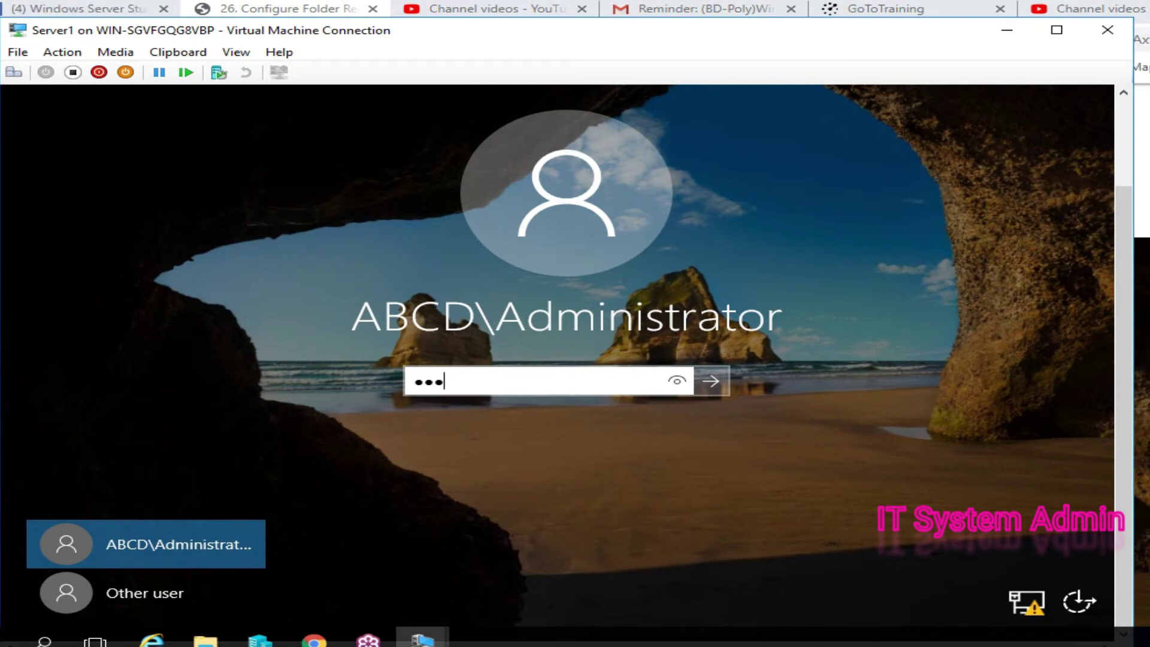
pyautogui.write('w0rd')
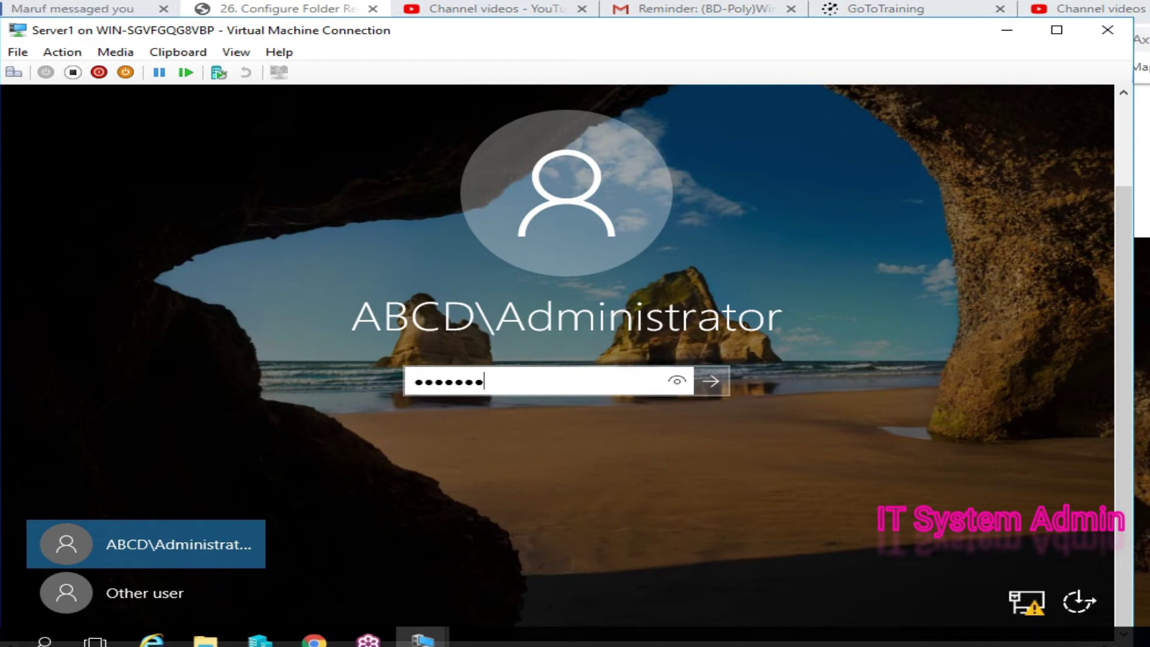
pyautogui.write('123')
pyautogui.press('Return')
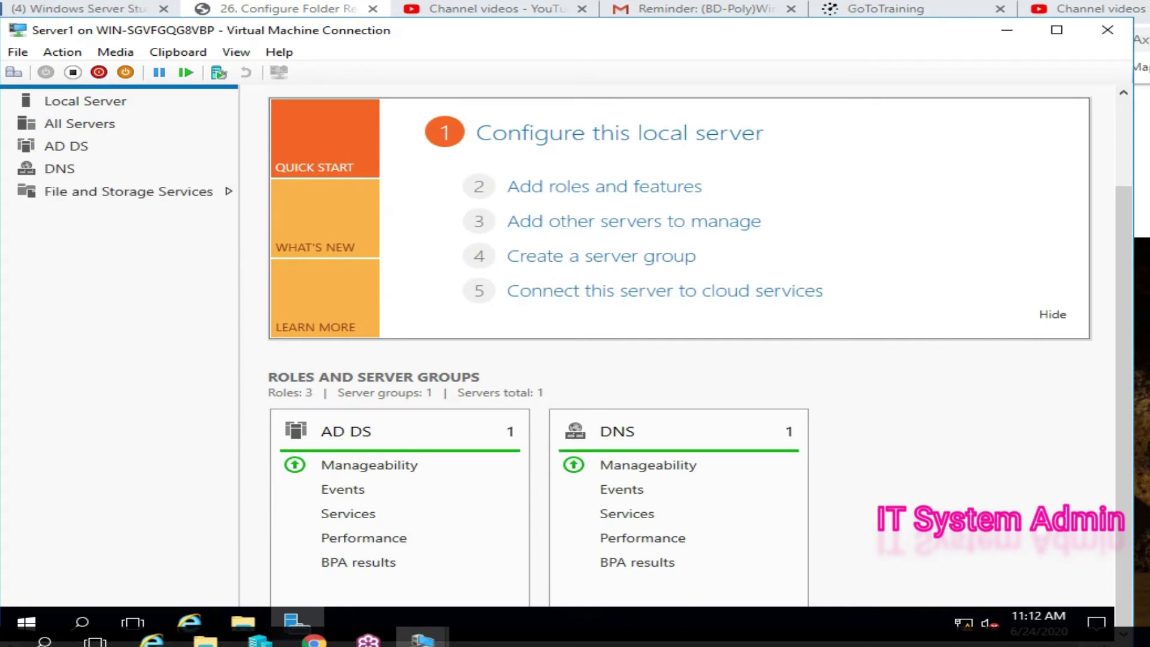
# - Launch Active Directory Users and Computers and open the Marketing Manager user's properties
pyautogui.scroll(3, 567, 359)
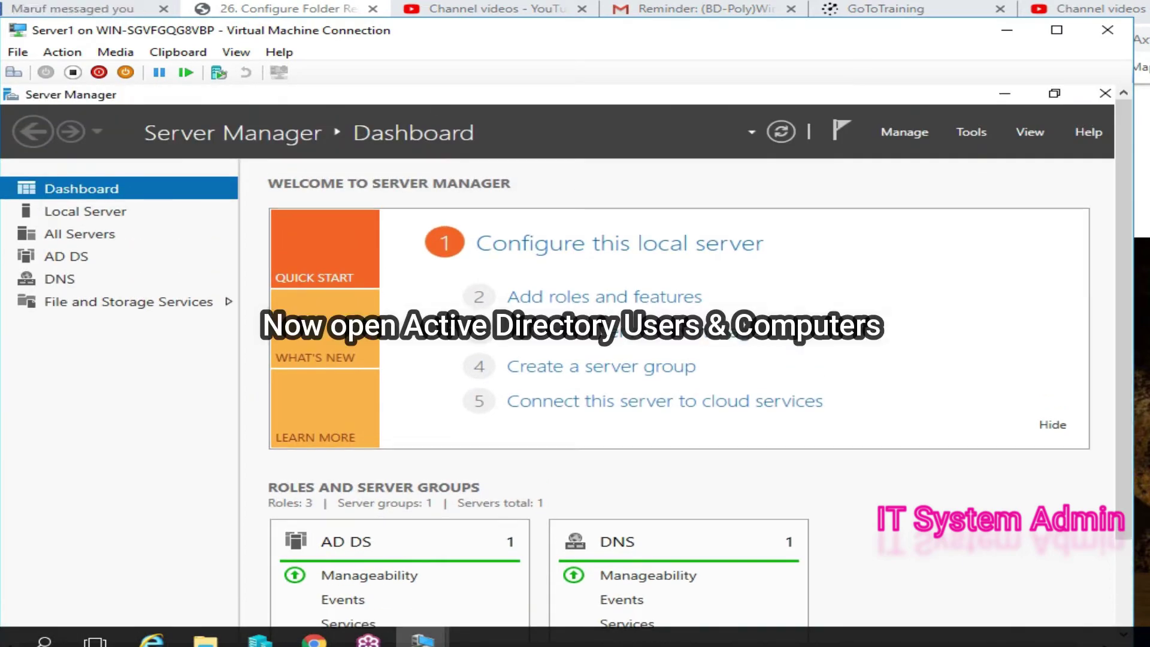
pyautogui.click(970, 132)
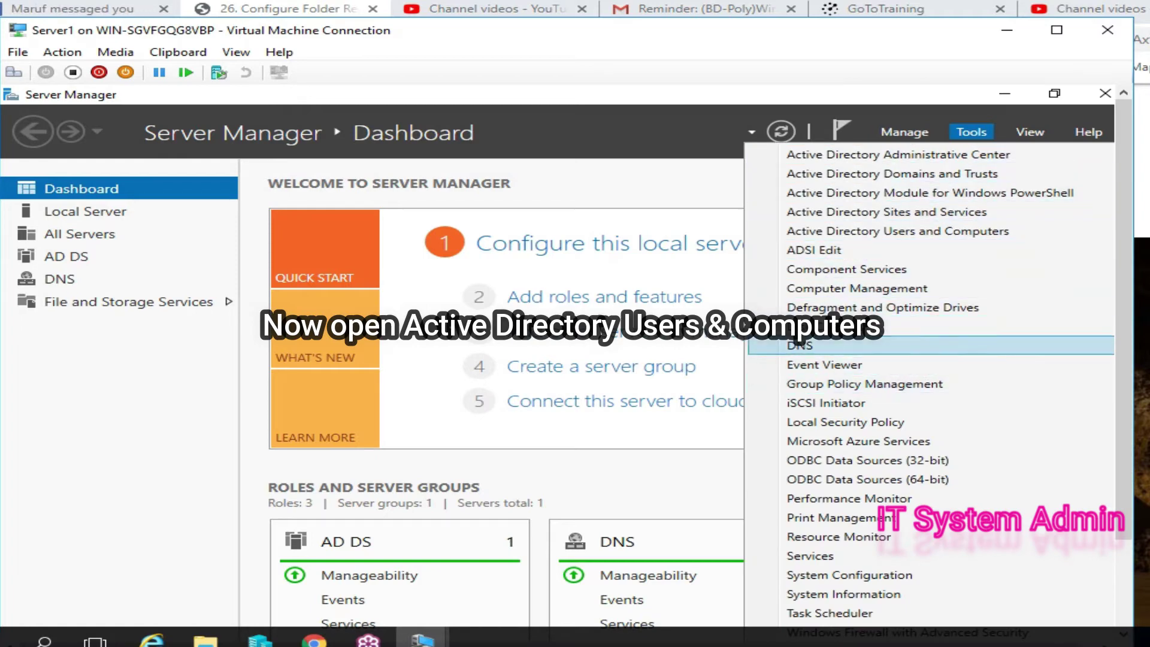
pyautogui.click(897, 231)
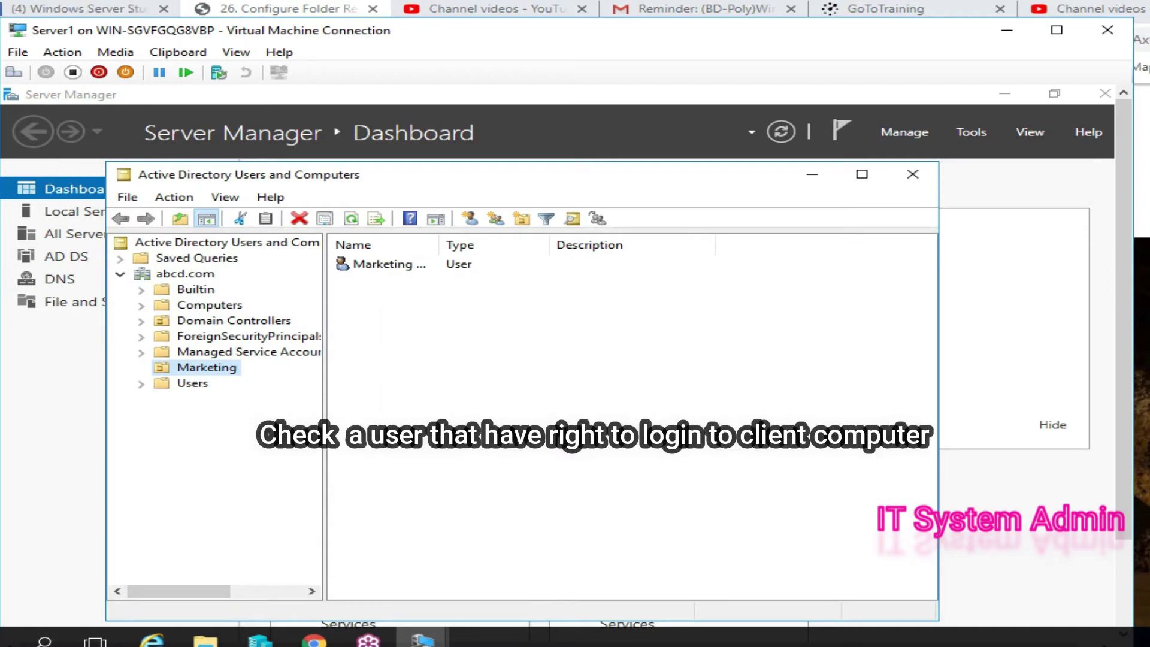
pyautogui.click(383, 264)
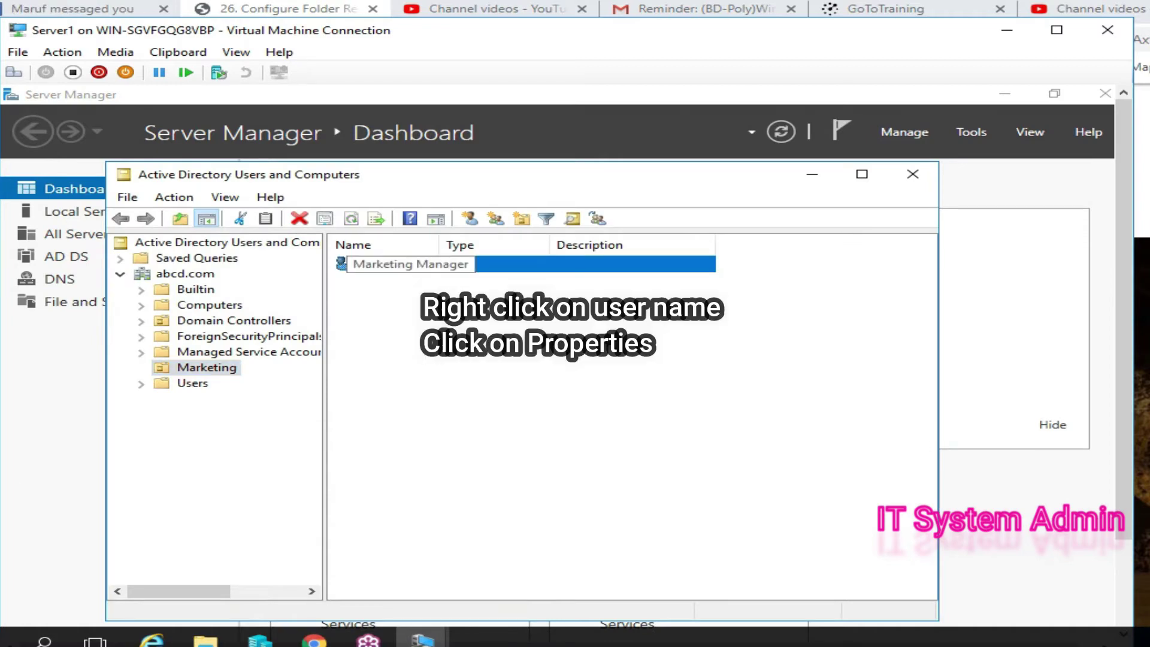
pyautogui.rightClick(369, 263)
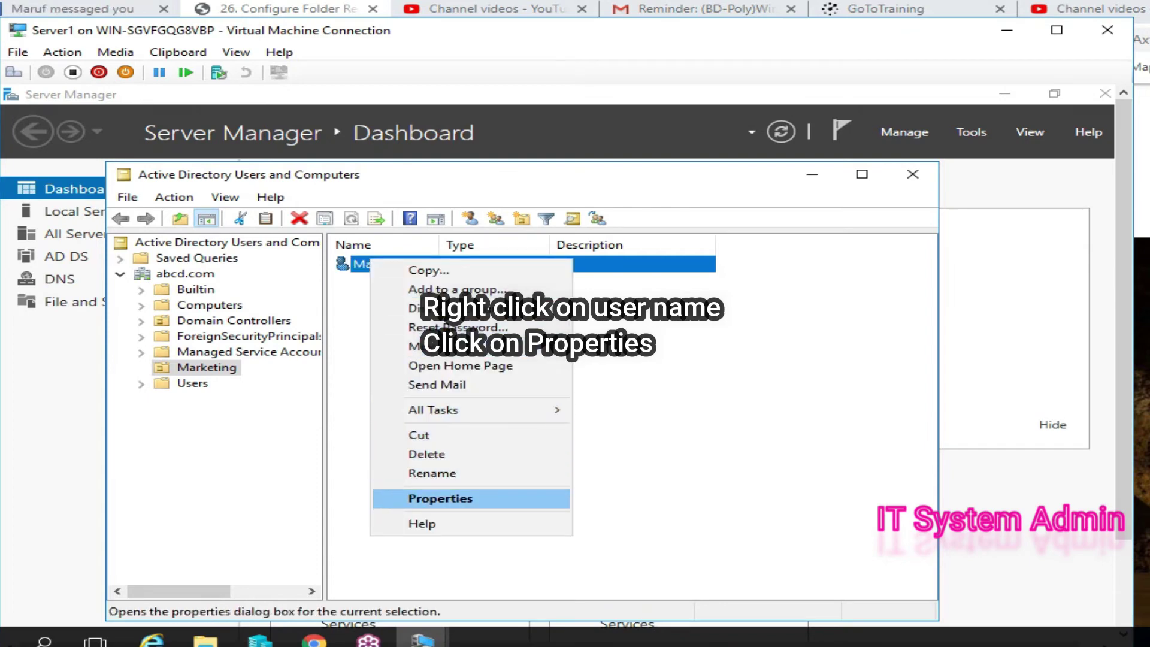
pyautogui.click(440, 498)
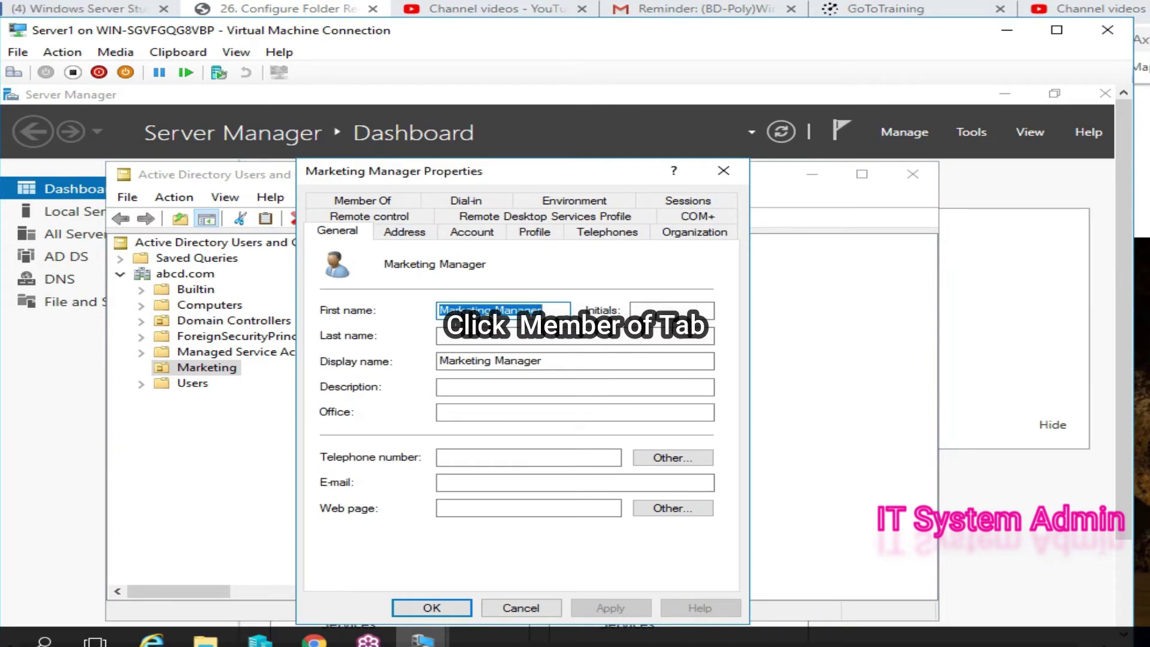
# - Add Marketing Manager to the built-in Users group and close the properties dialog
pyautogui.click(362, 200)
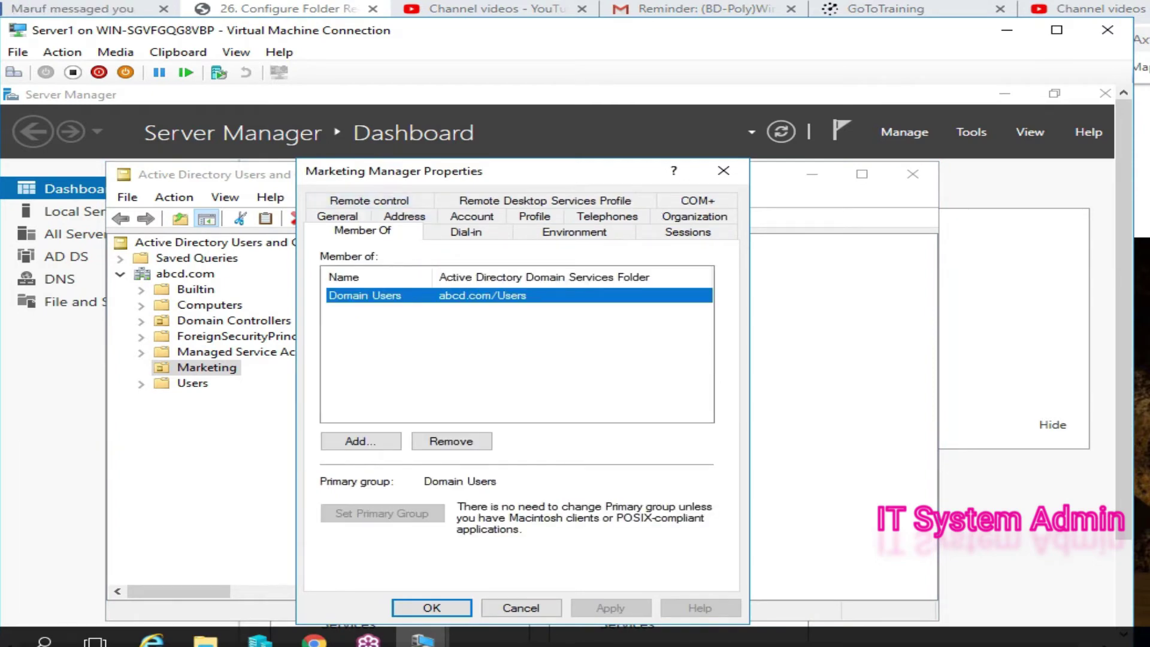
pyautogui.click(360, 440)
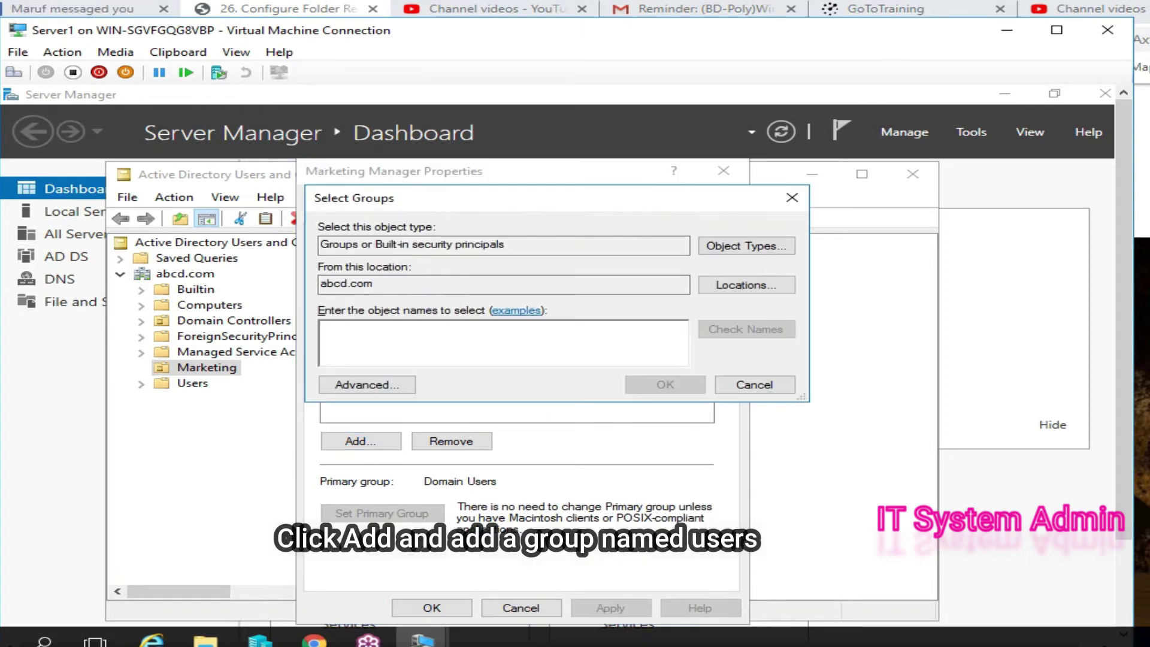
pyautogui.write('u')
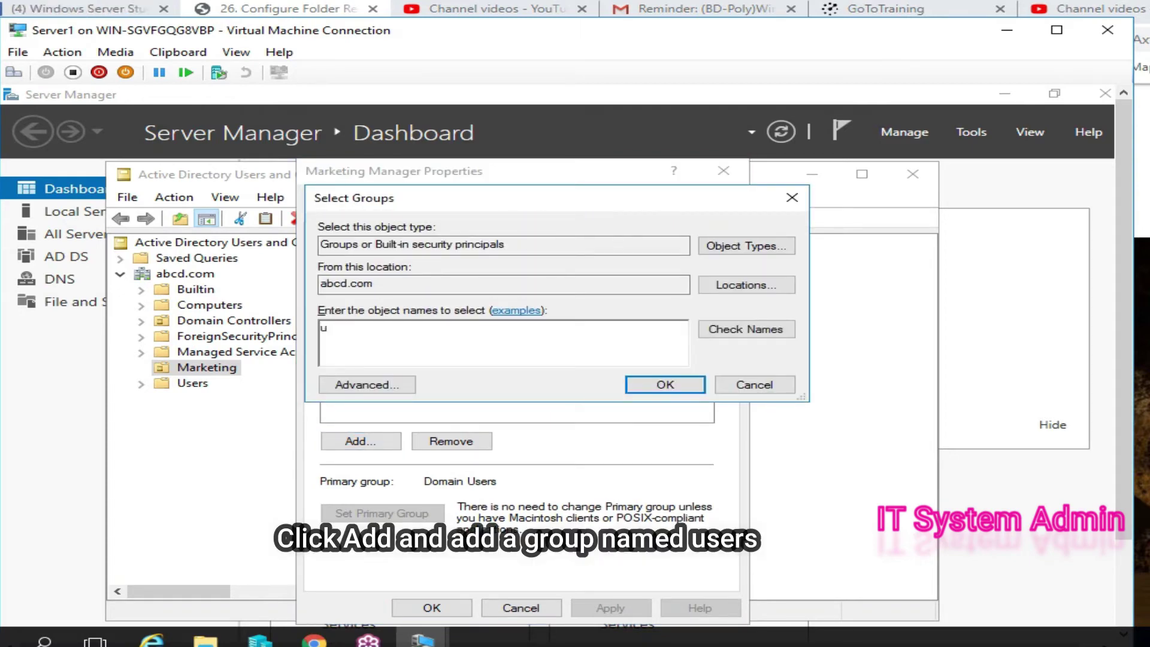
pyautogui.write('sers')
pyautogui.hotkey('ctrl', 'k')
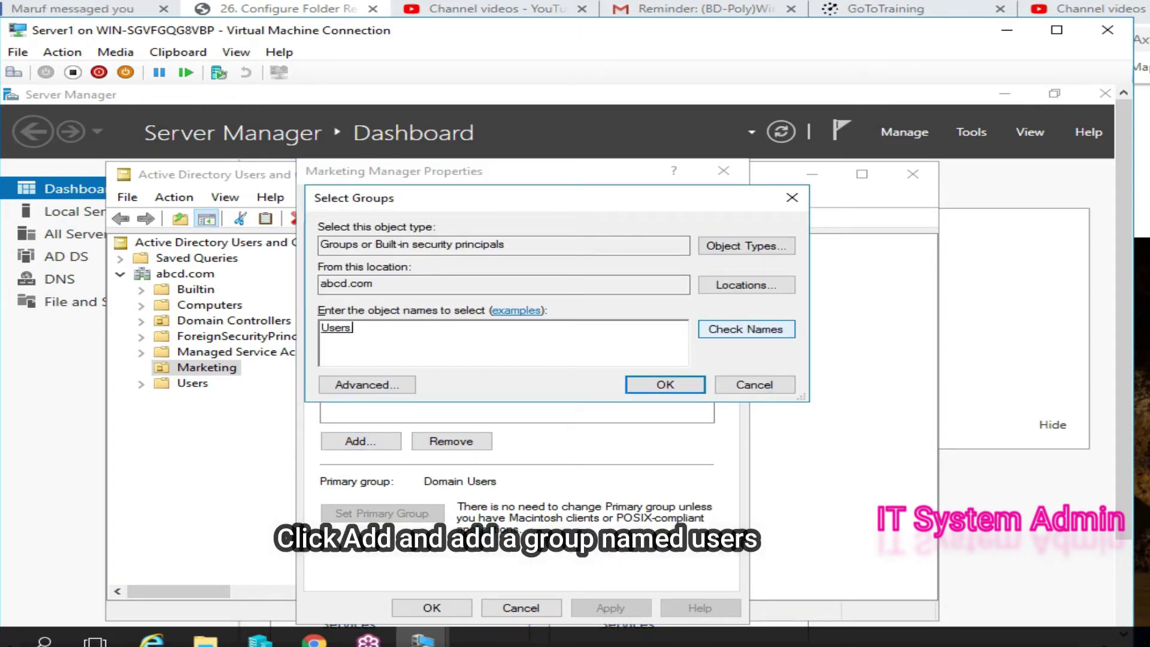
pyautogui.press('Return')
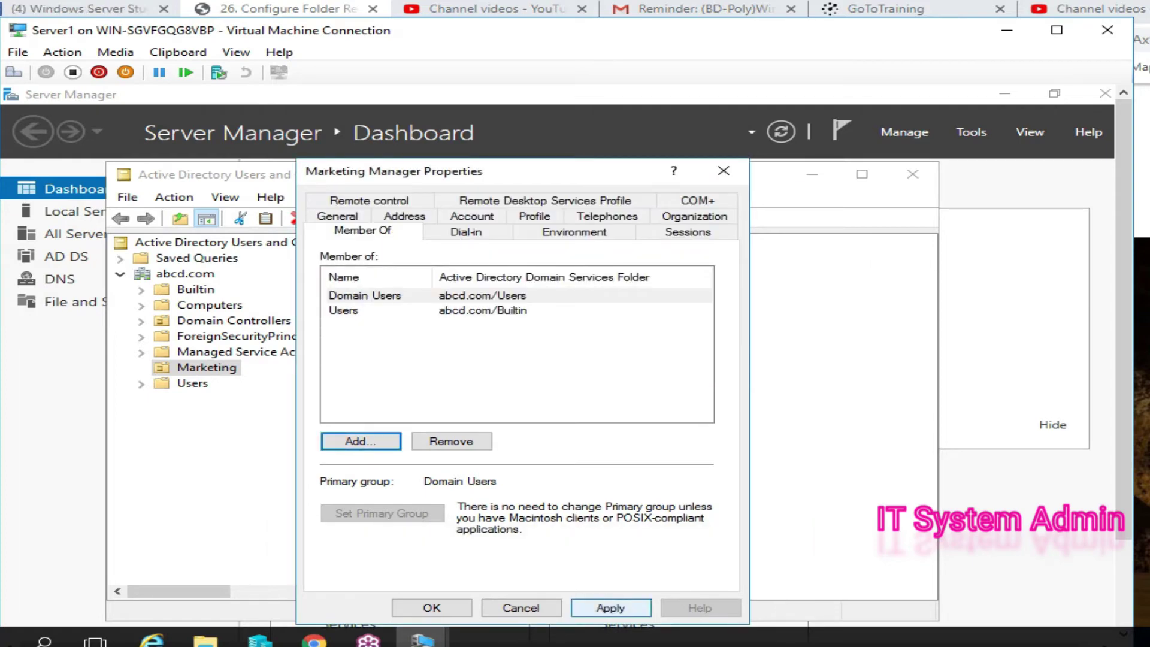
pyautogui.press('Return')
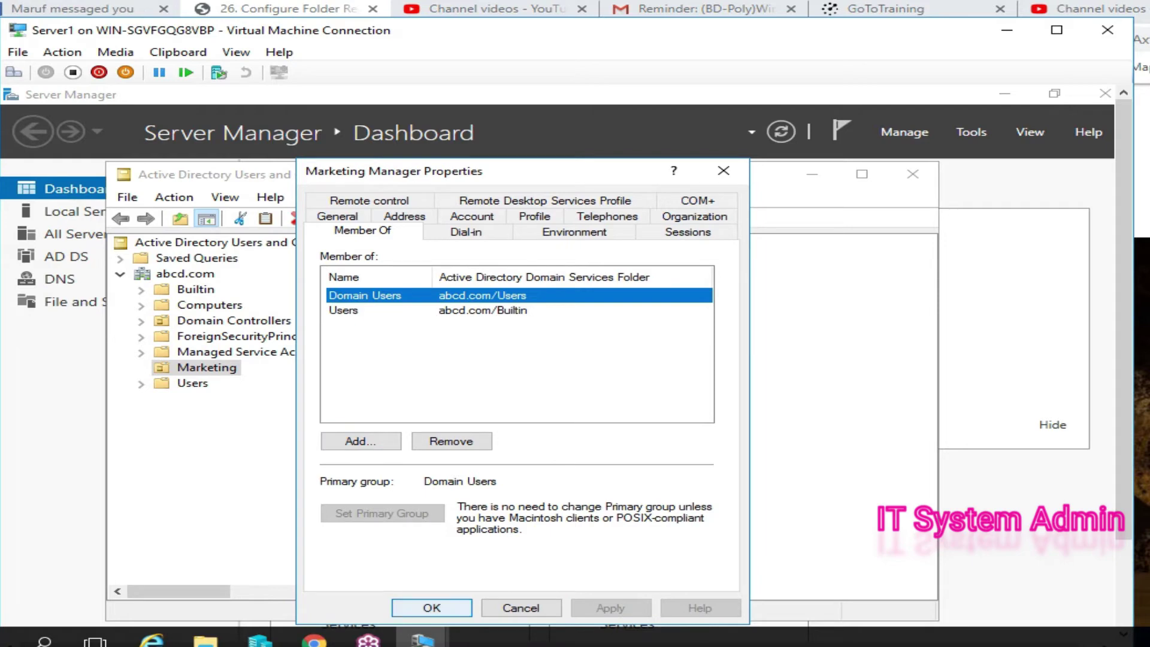
pyautogui.click(432, 607)
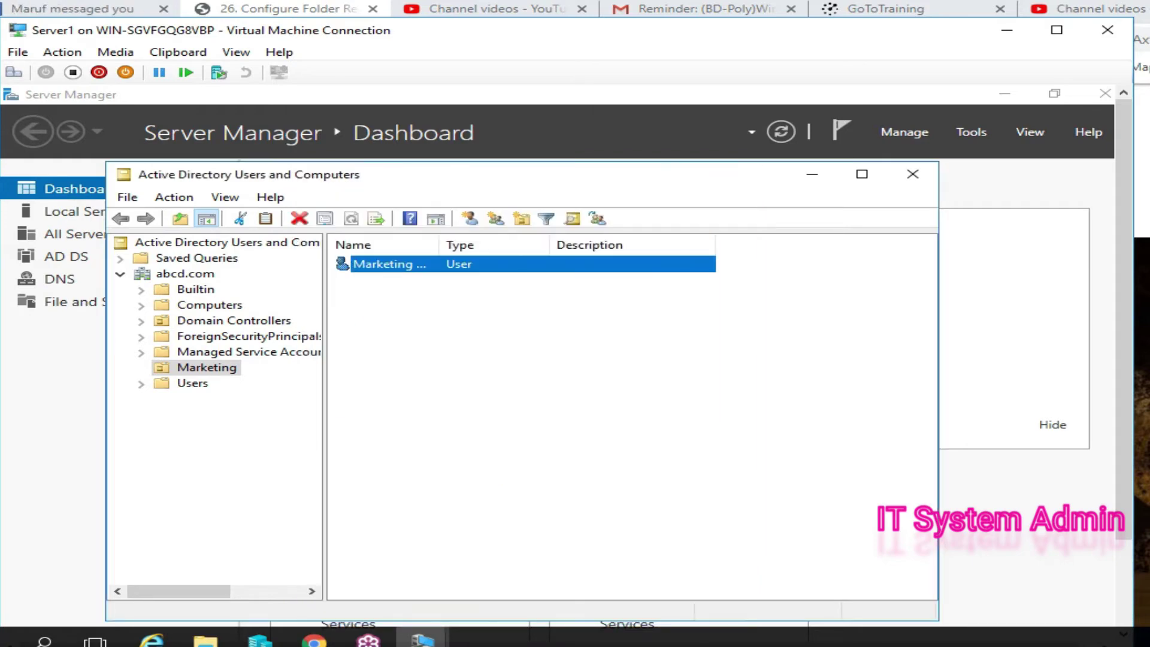
pyautogui.press('F5')
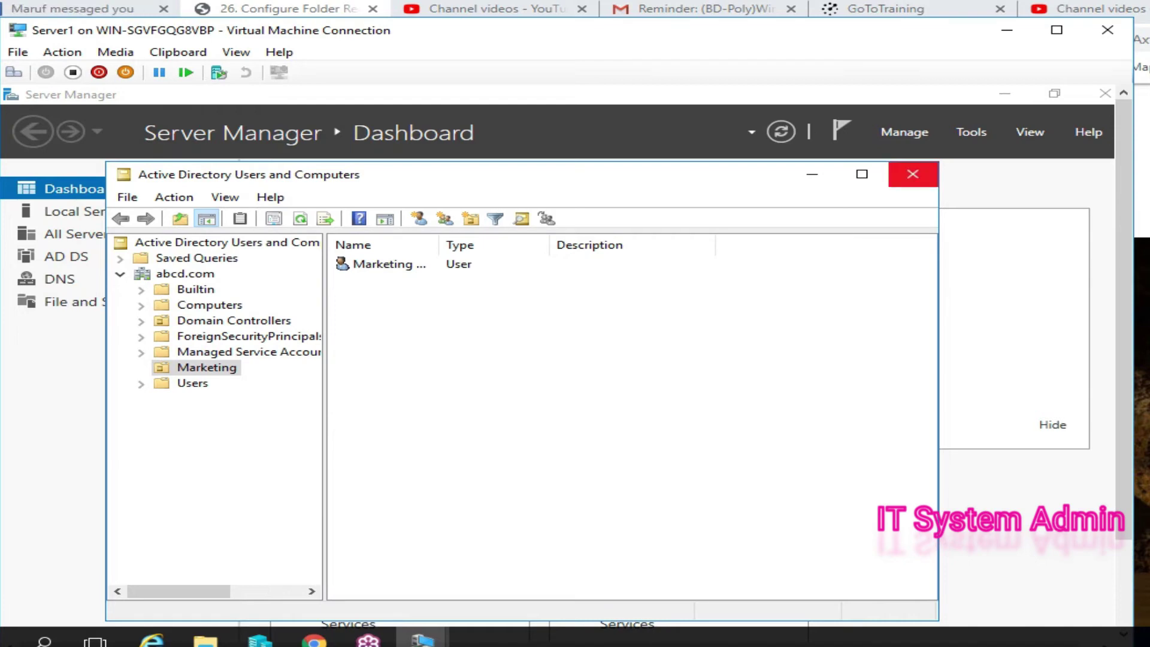
# - Close Active Directory Users and Computers and minimize Server Manager
pyautogui.click(913, 174)
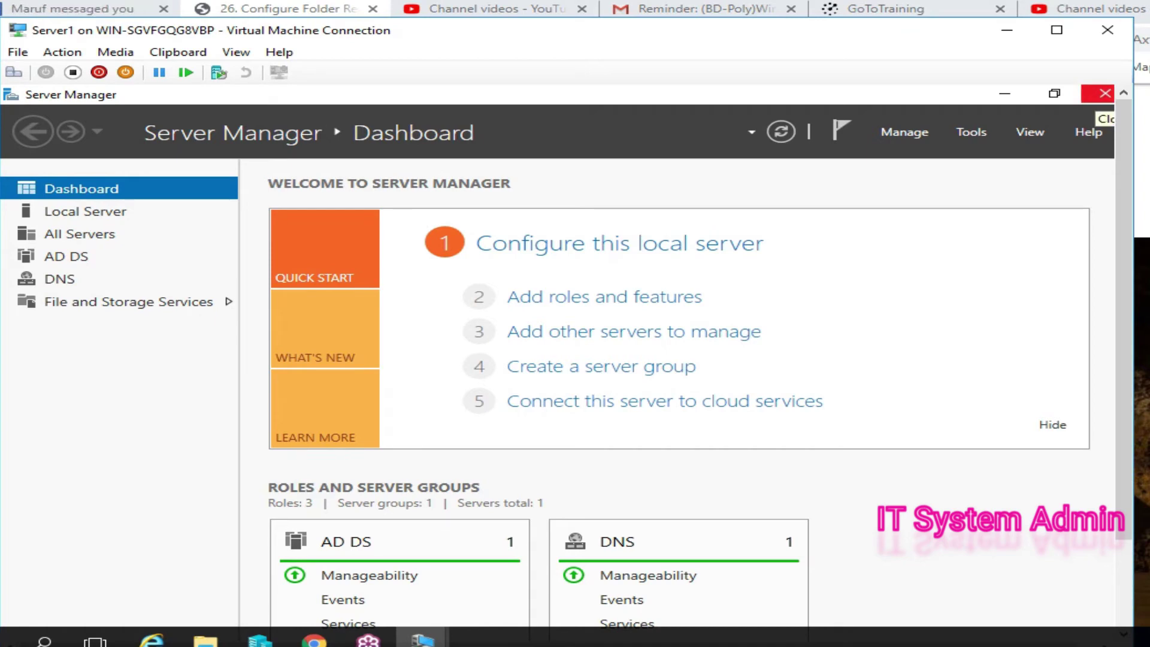
pyautogui.click(1004, 94)
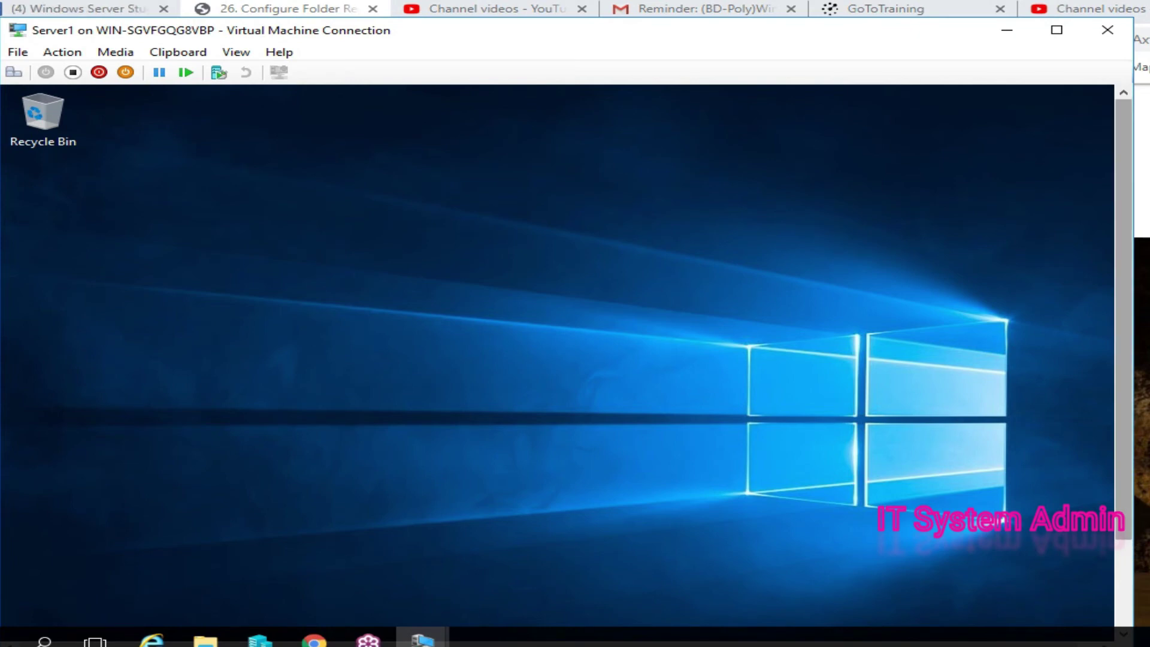
pyautogui.scroll(-3, 557, 360)
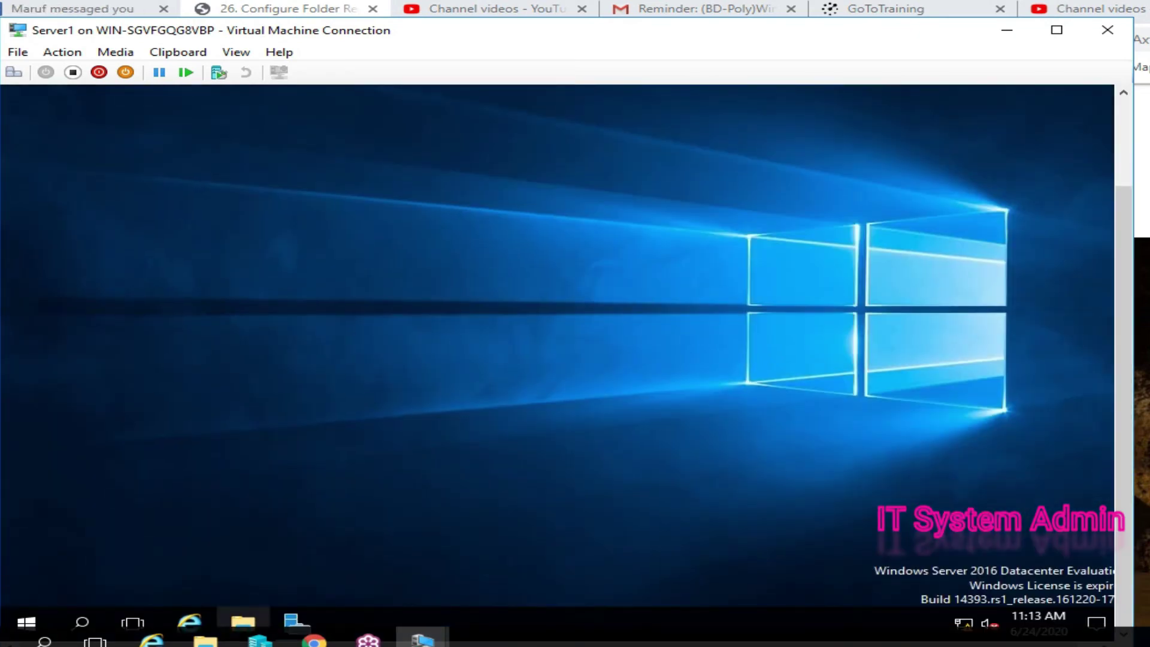
# - Browse to C:\ReDir\Administrator in File Explorer to confirm Documents, then close it
pyautogui.click(243, 621)
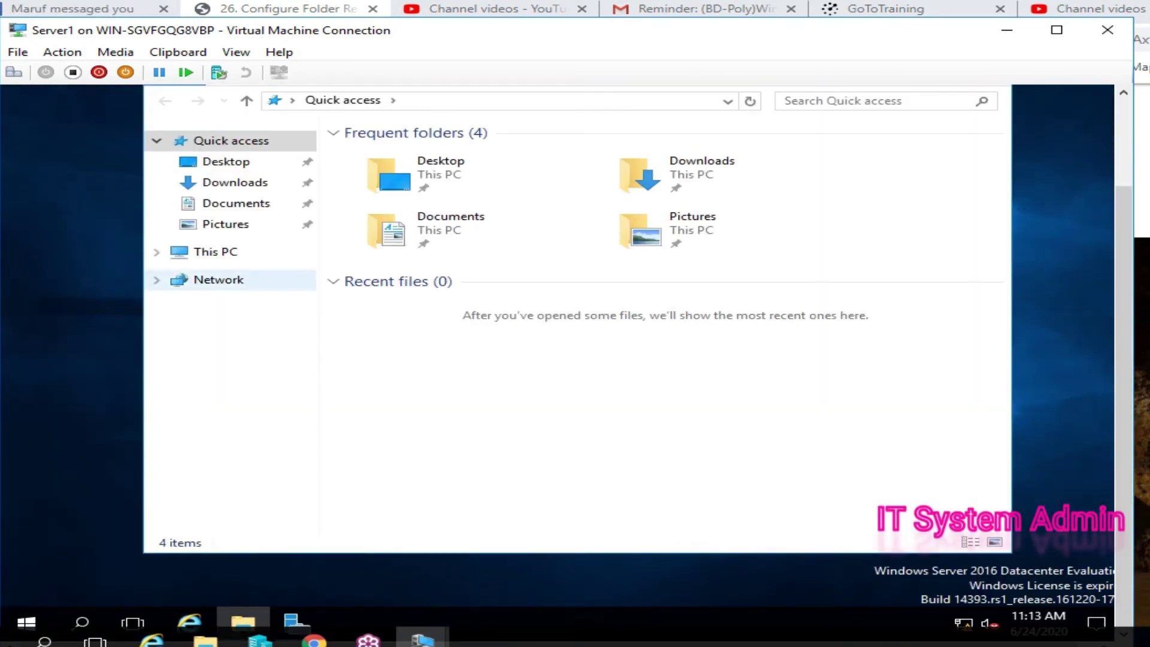
pyautogui.click(216, 252)
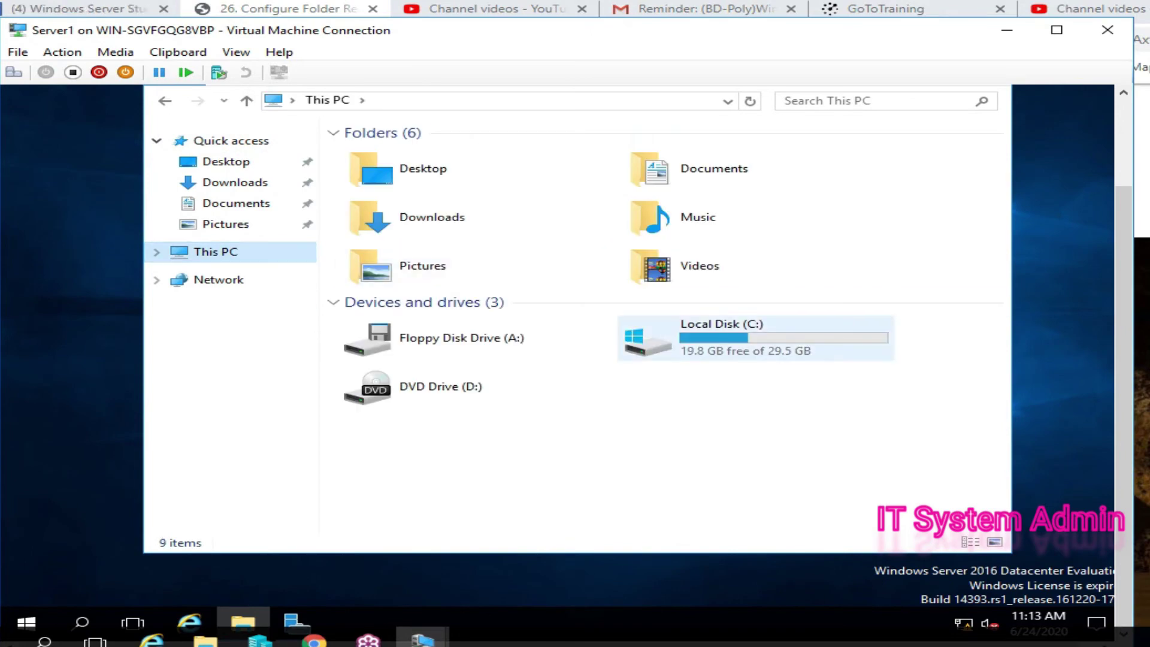
pyautogui.doubleClick(646, 337)
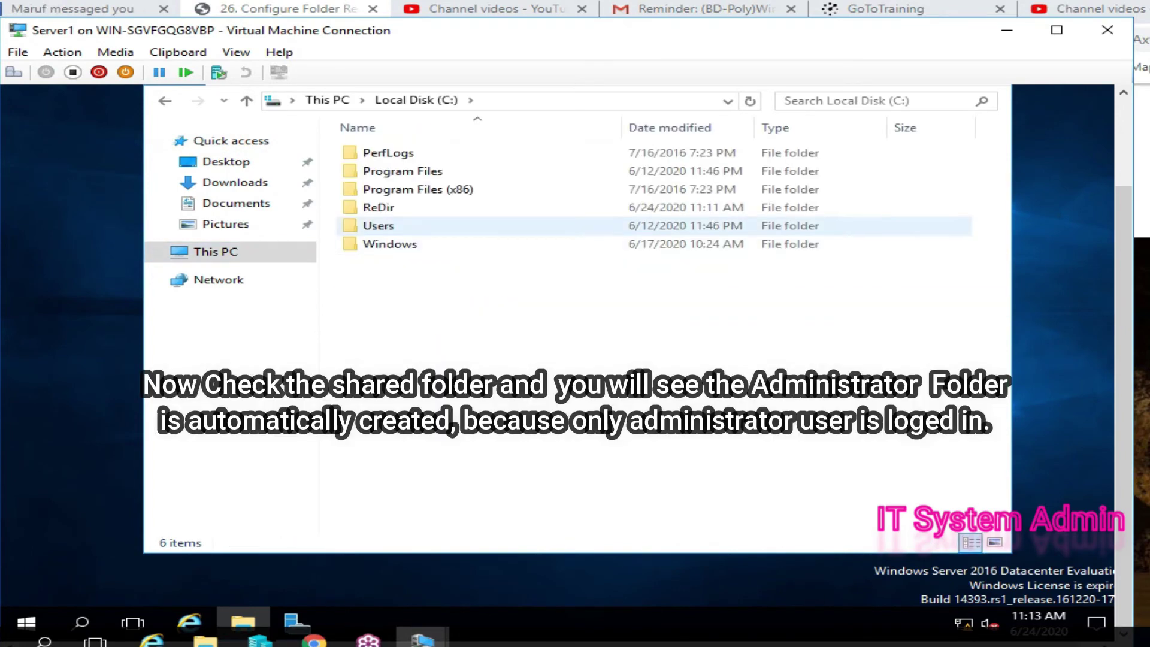
pyautogui.click(378, 207)
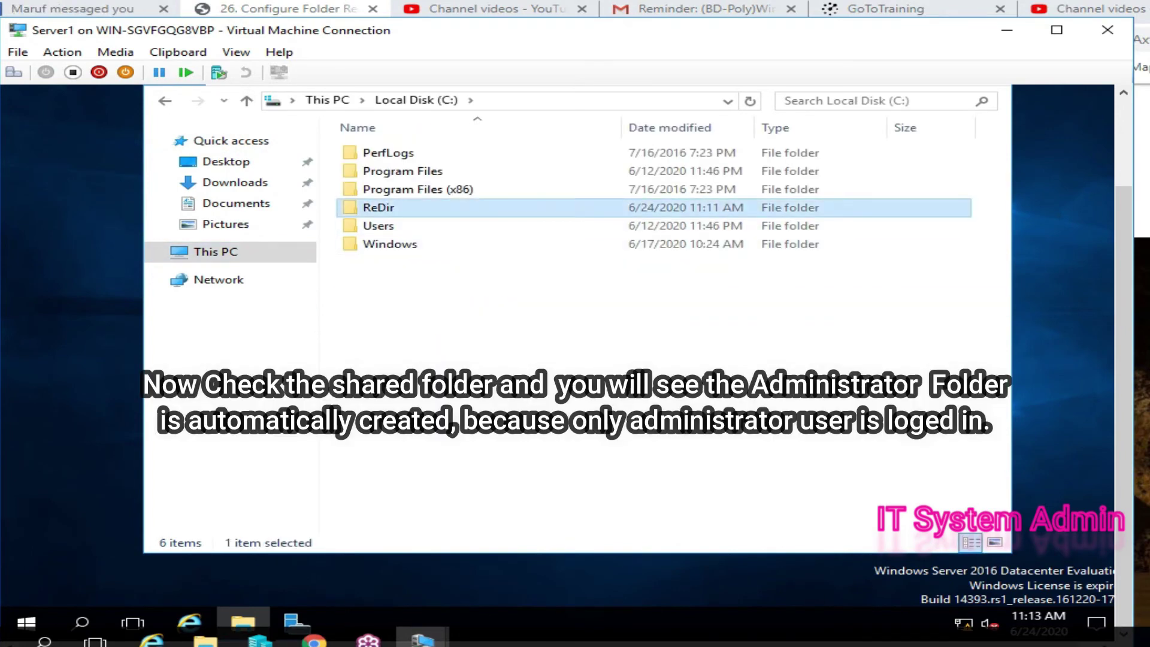
pyautogui.doubleClick(378, 207)
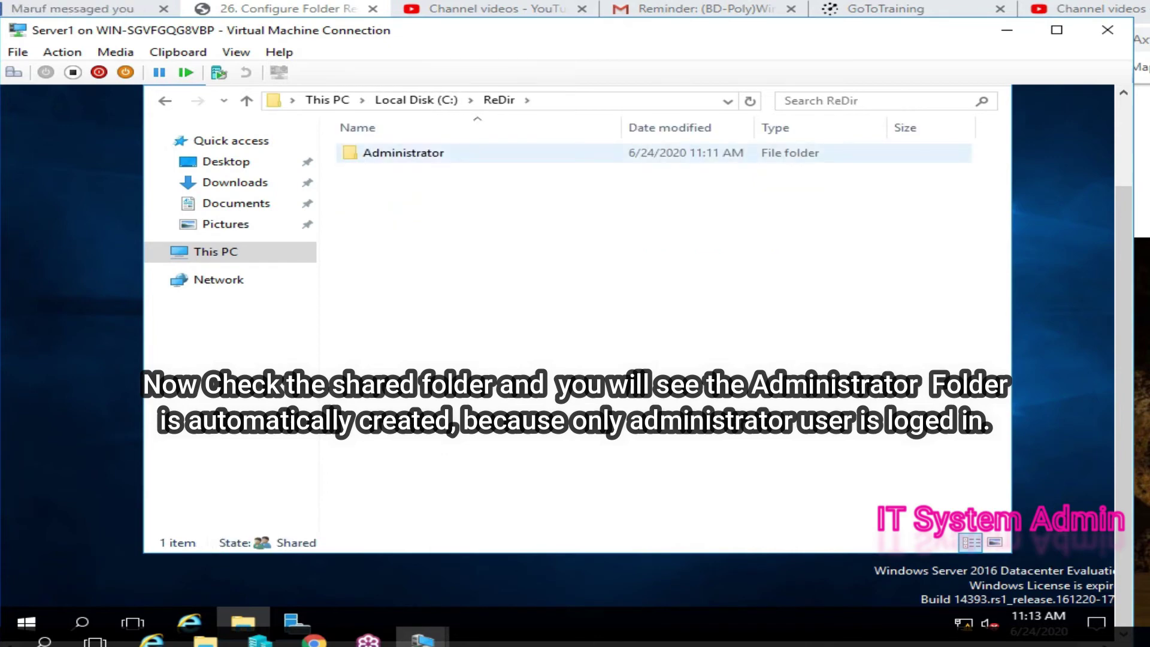
pyautogui.doubleClick(403, 153)
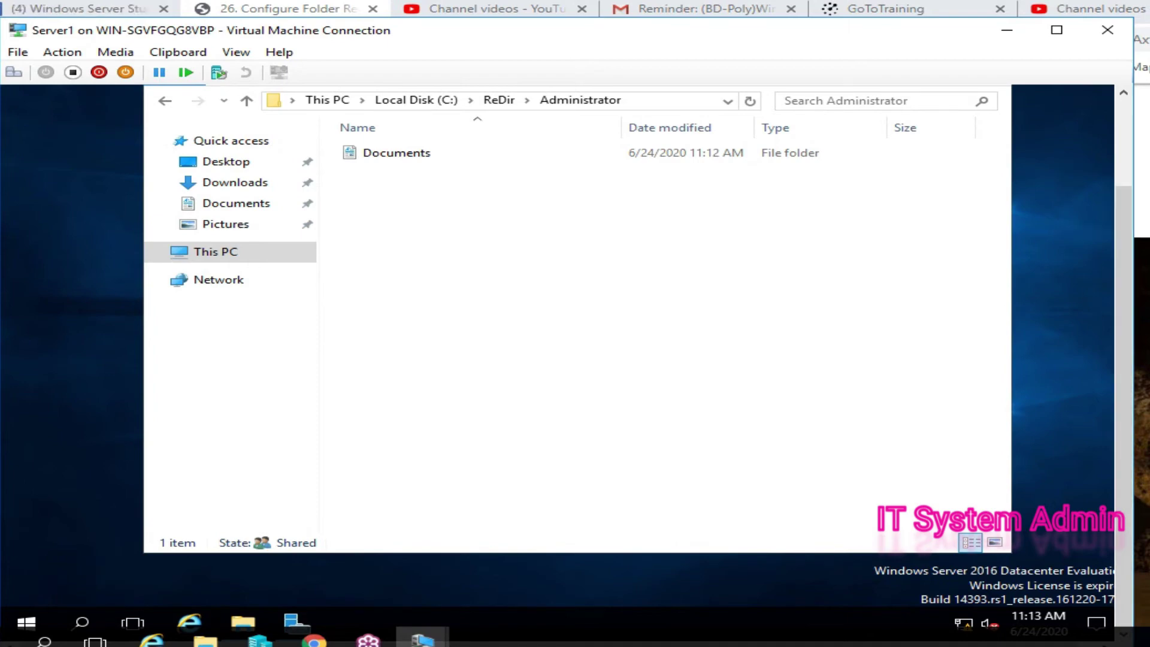
pyautogui.scroll(2, 569, 359)
pyautogui.scroll(1, 569, 359)
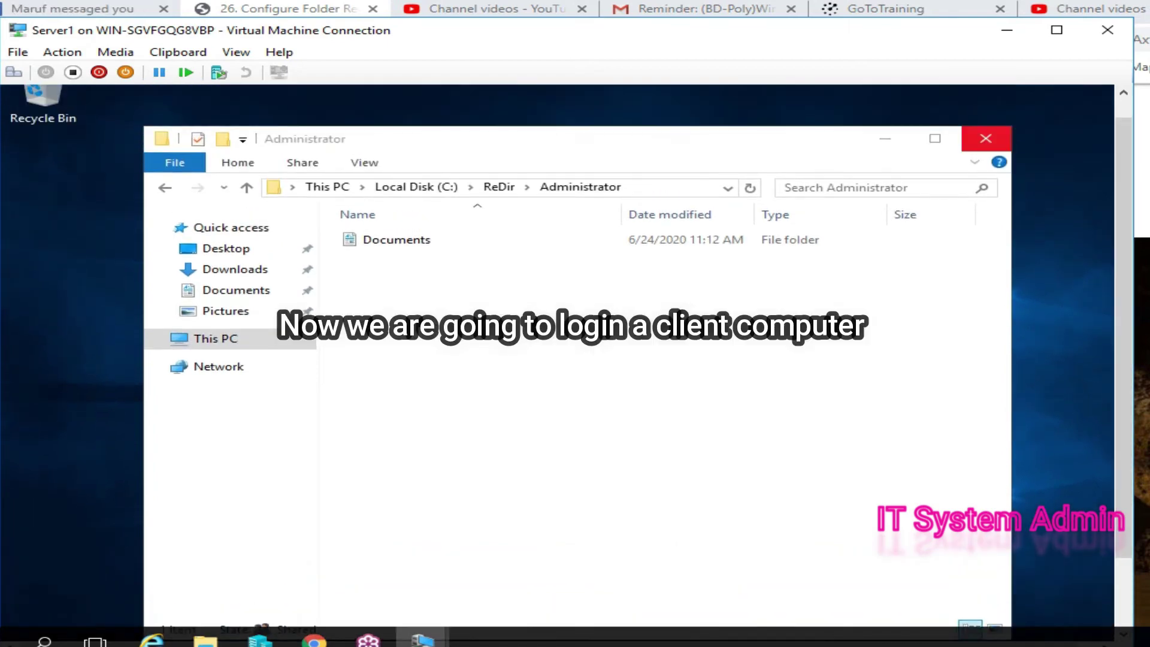
pyautogui.hotkey('alt', 'F4')
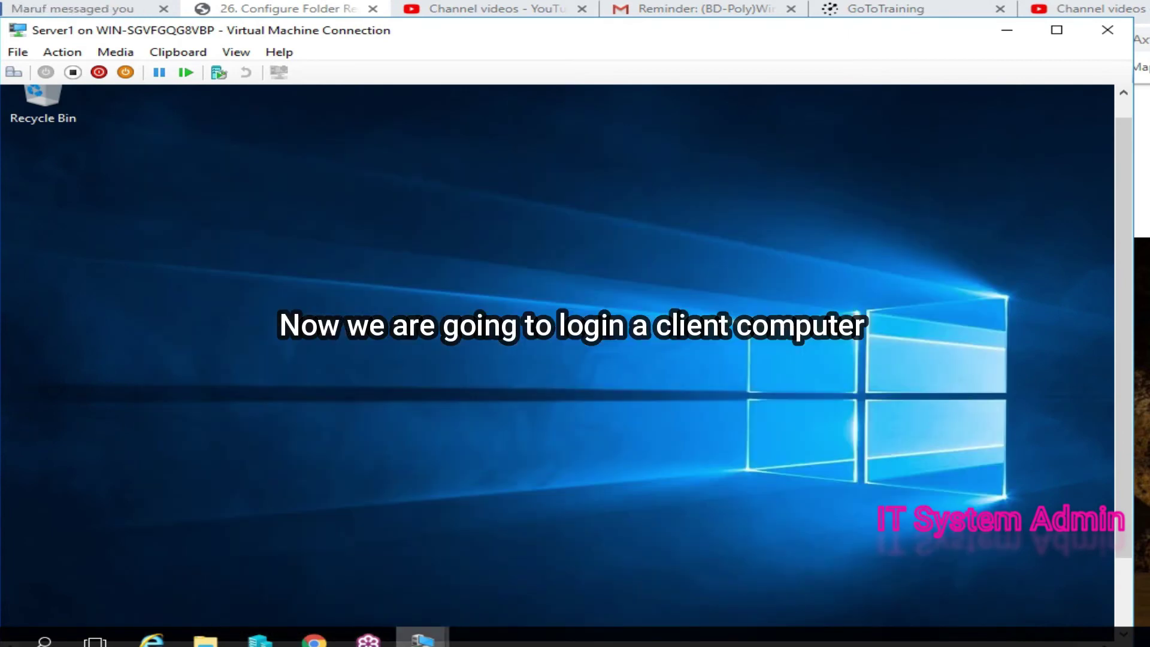
pyautogui.click(423, 639)
# - On the Windows 10 VM, sign in as Other user with the Marketing Manager account and password
pyautogui.click(513, 569)
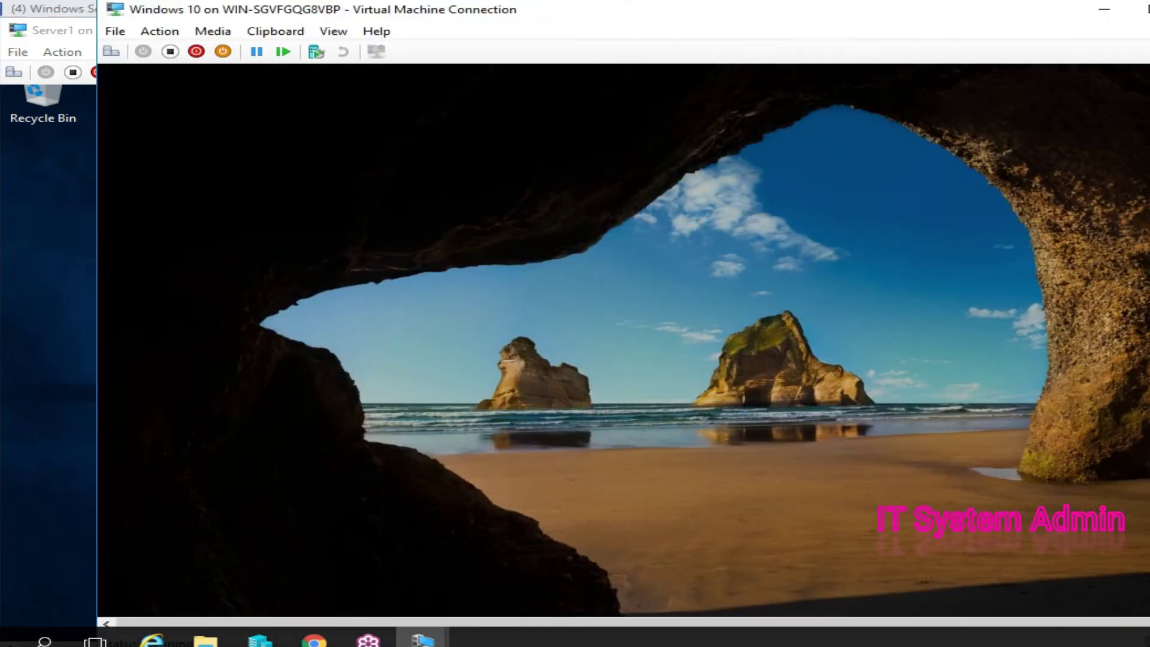
pyautogui.press('space')
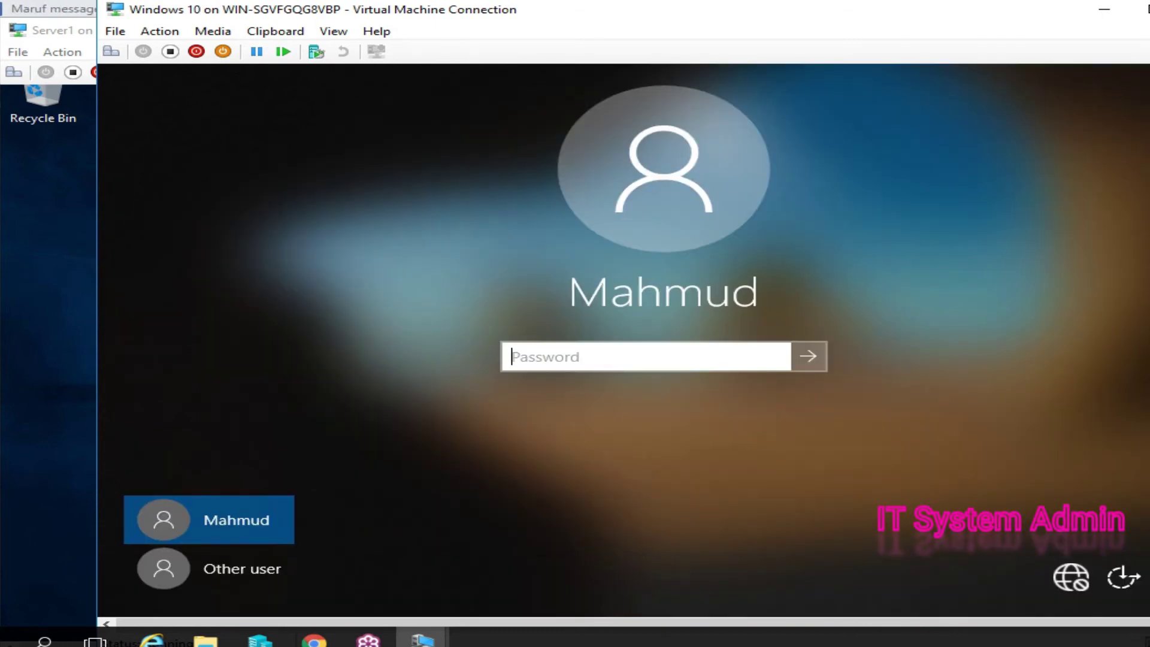
pyautogui.click(240, 568)
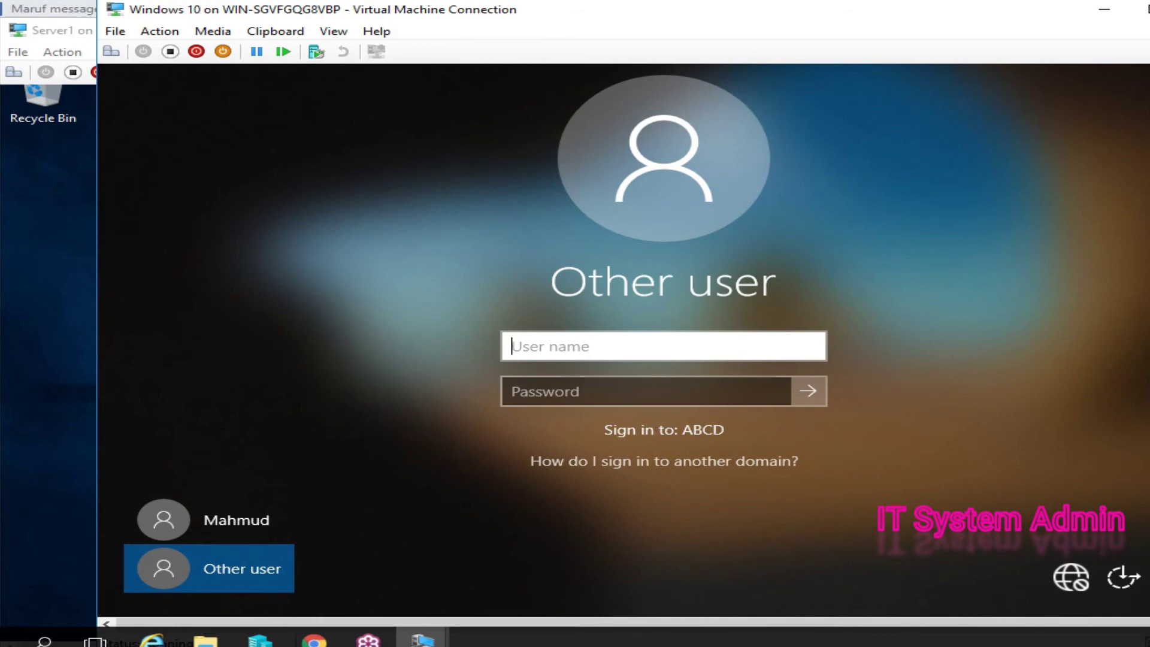
pyautogui.write('Mar')
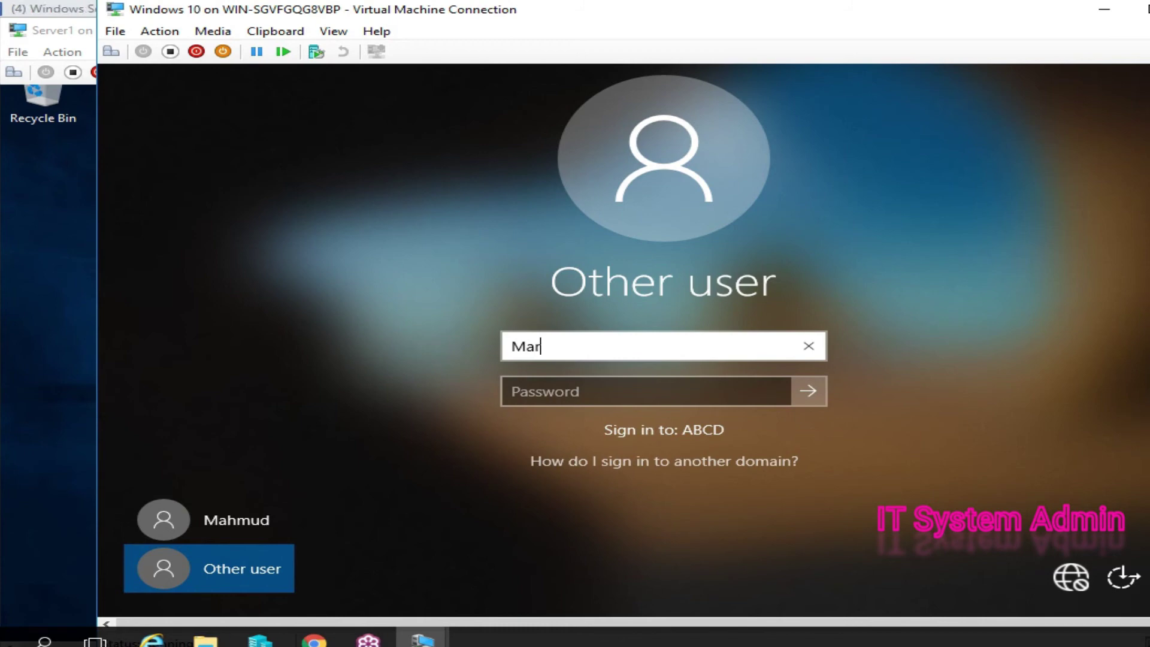
pyautogui.write('keting')
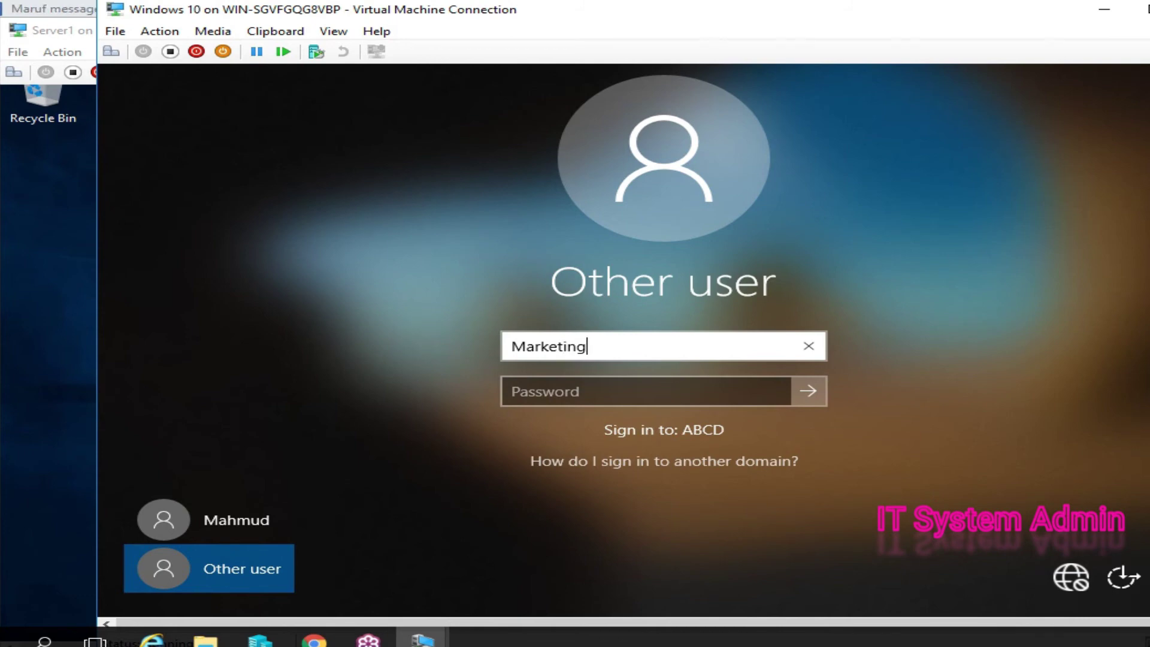
pyautogui.write('manager')
pyautogui.click(645, 391)
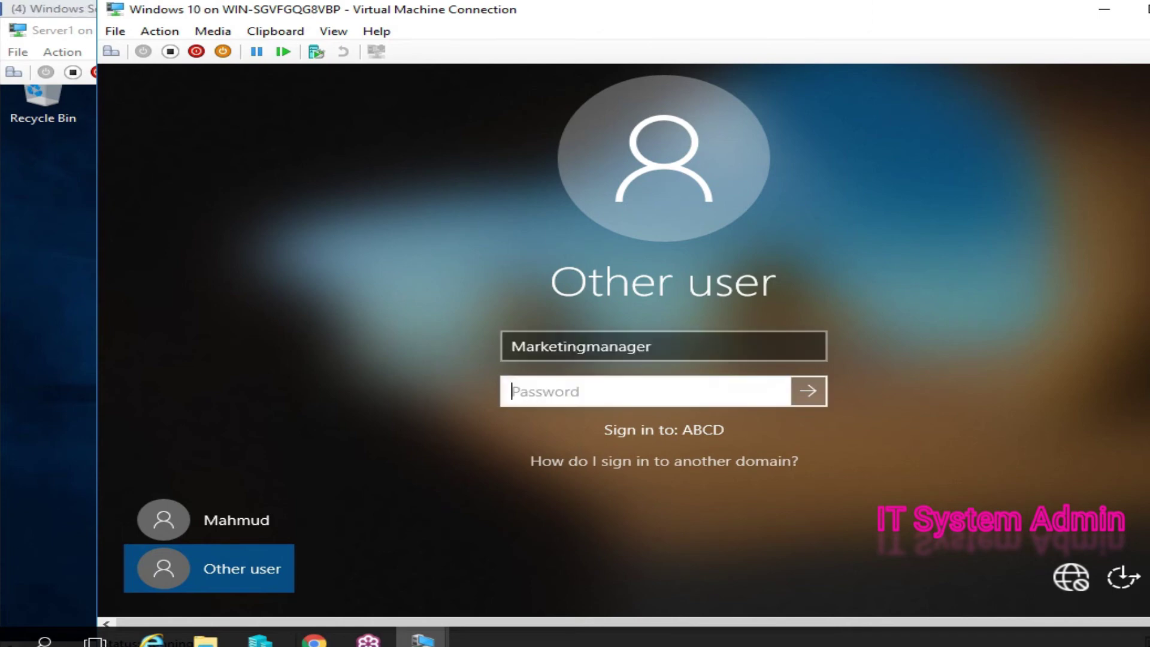
pyautogui.write('P@')
pyautogui.press('BackSpace')
pyautogui.press('BackSpace')
pyautogui.write('P@s')
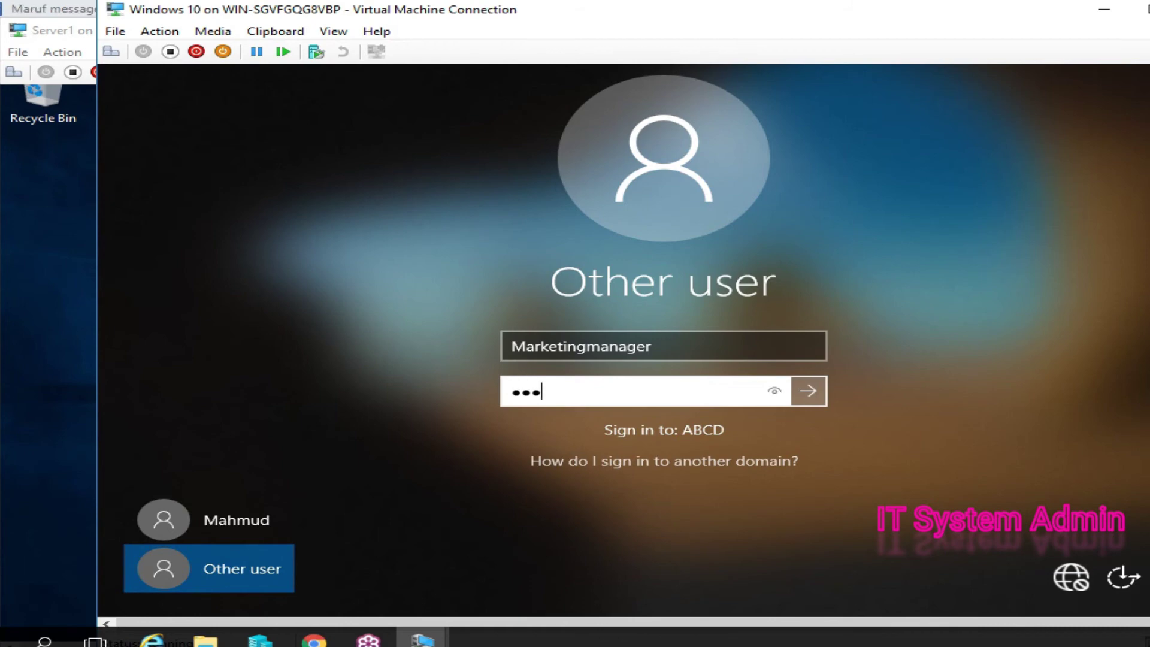
pyautogui.write('sw0rd12')
pyautogui.press('Return')
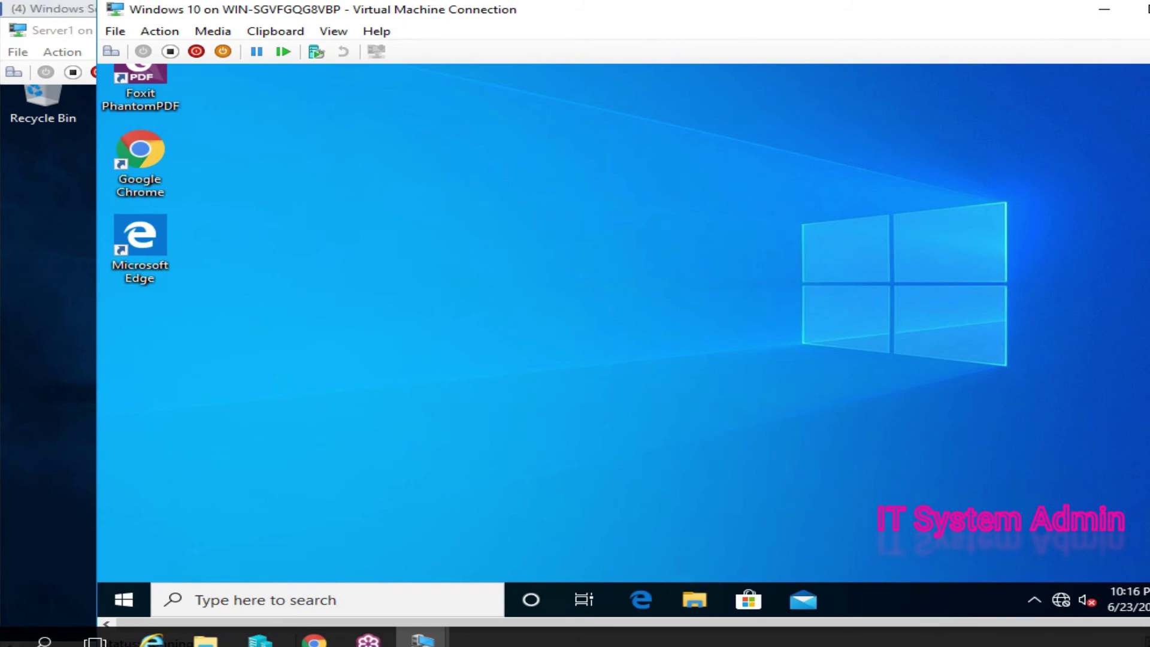
# - Open File Explorer on the client and go into the empty Documents folder
pyautogui.press('super+e')
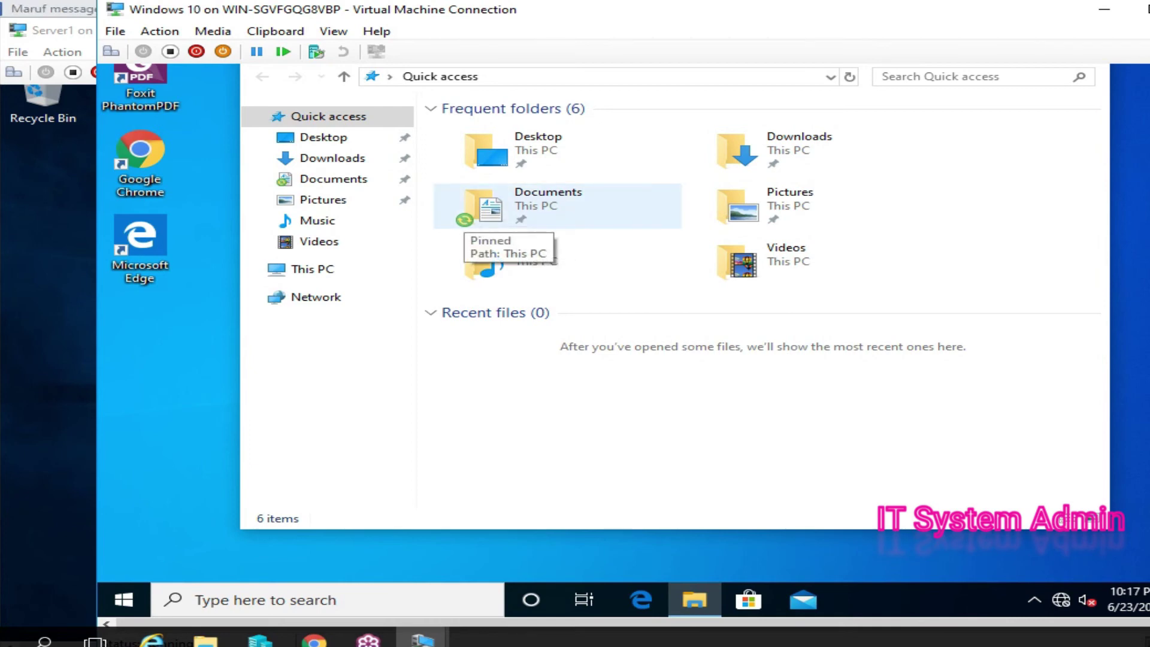
pyautogui.doubleClick(548, 201)
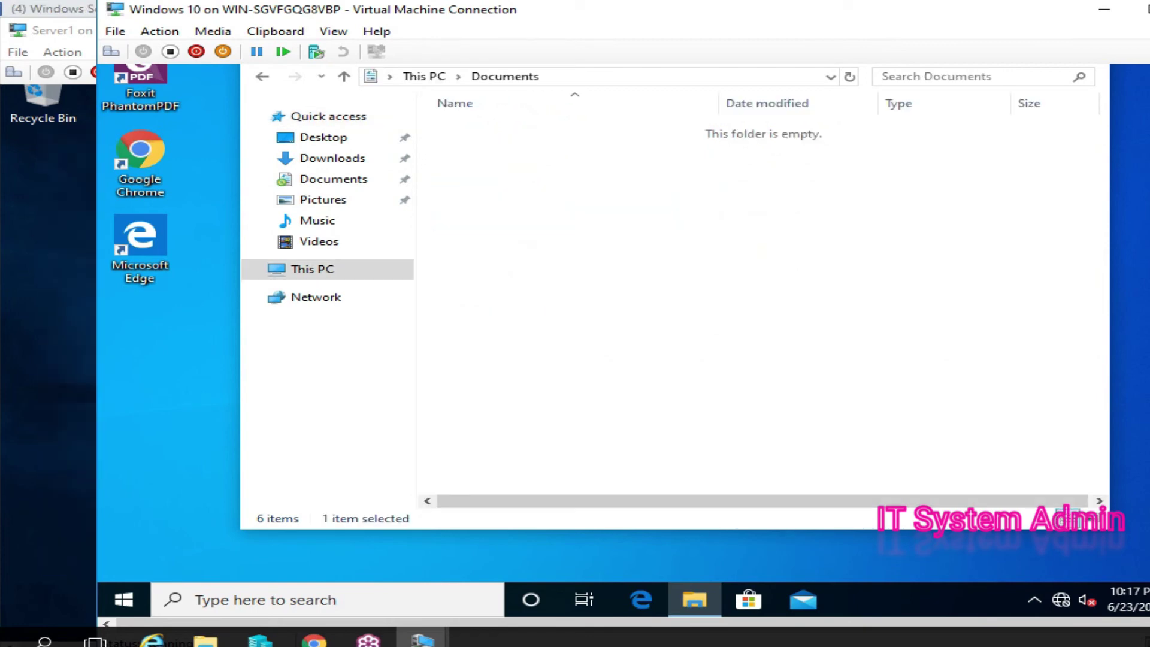
# - Create a new folder named 'My Personal' in Documents
pyautogui.rightClick(619, 219)
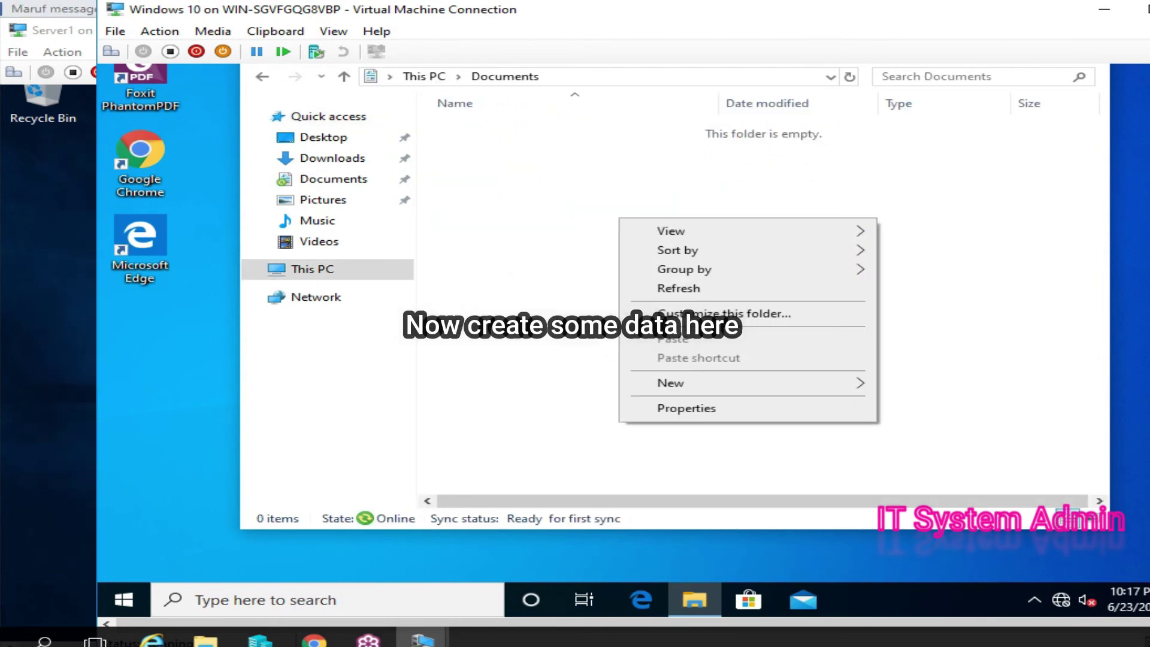
pyautogui.moveTo(671, 382)
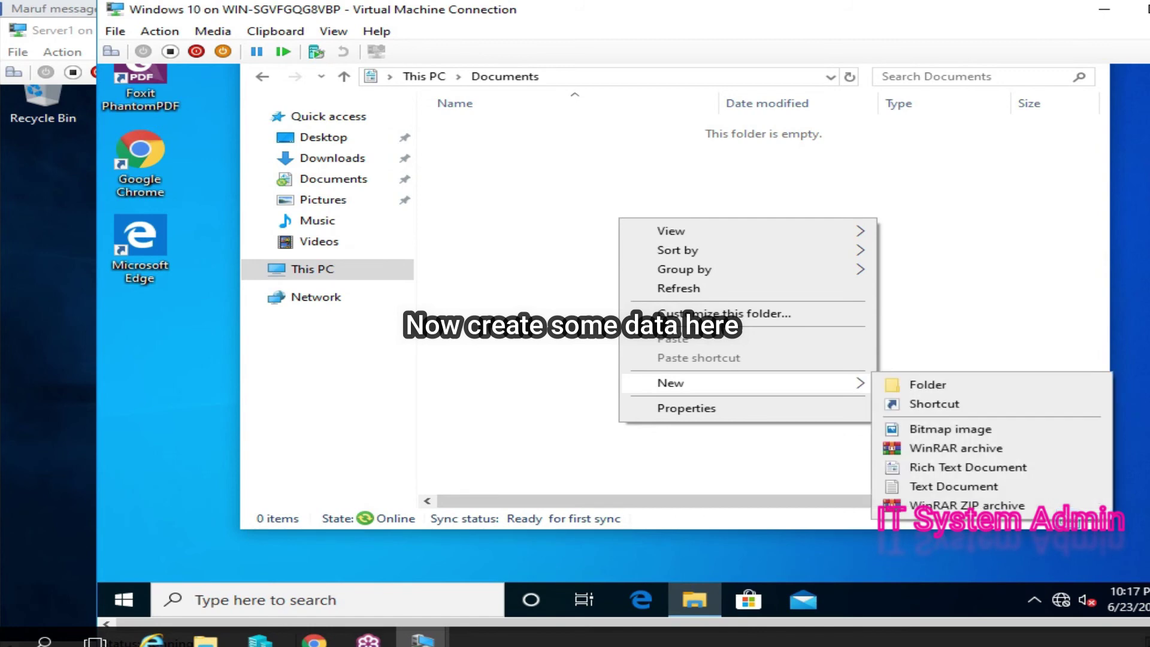
pyautogui.click(927, 383)
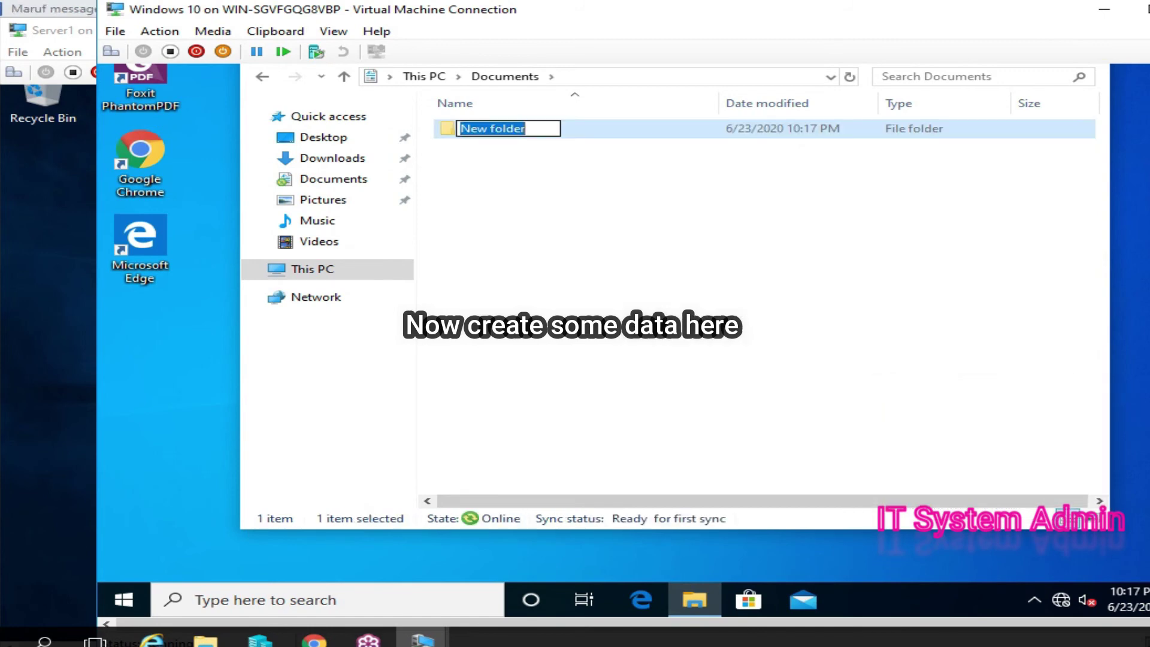
pyautogui.write('My')
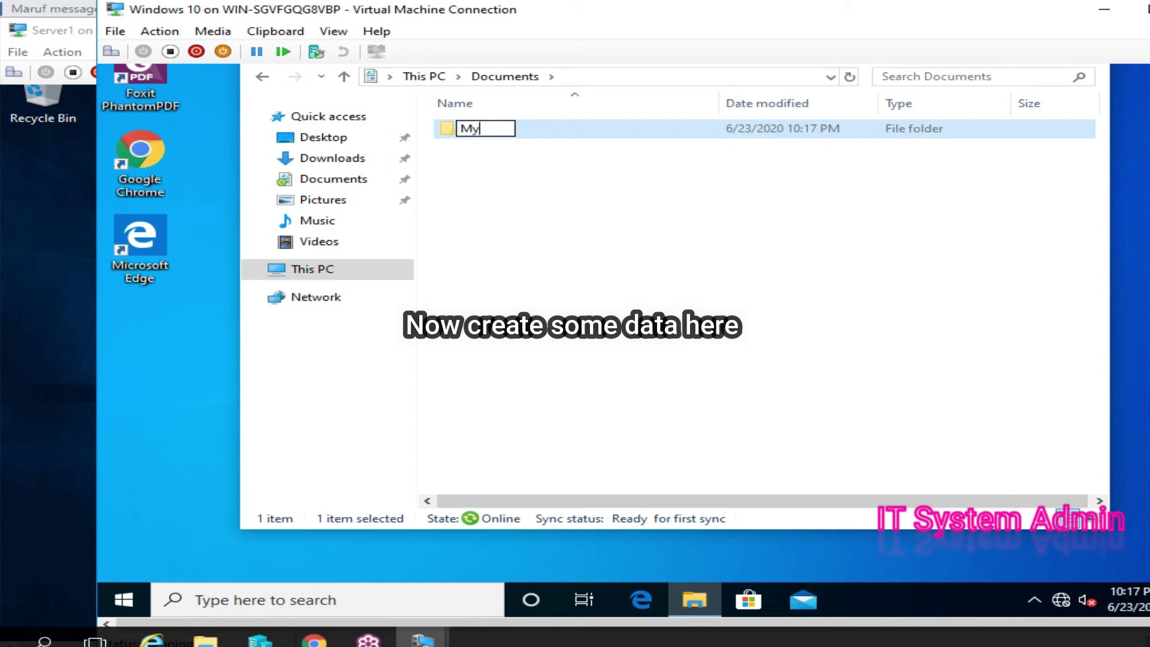
pyautogui.write(' Personal')
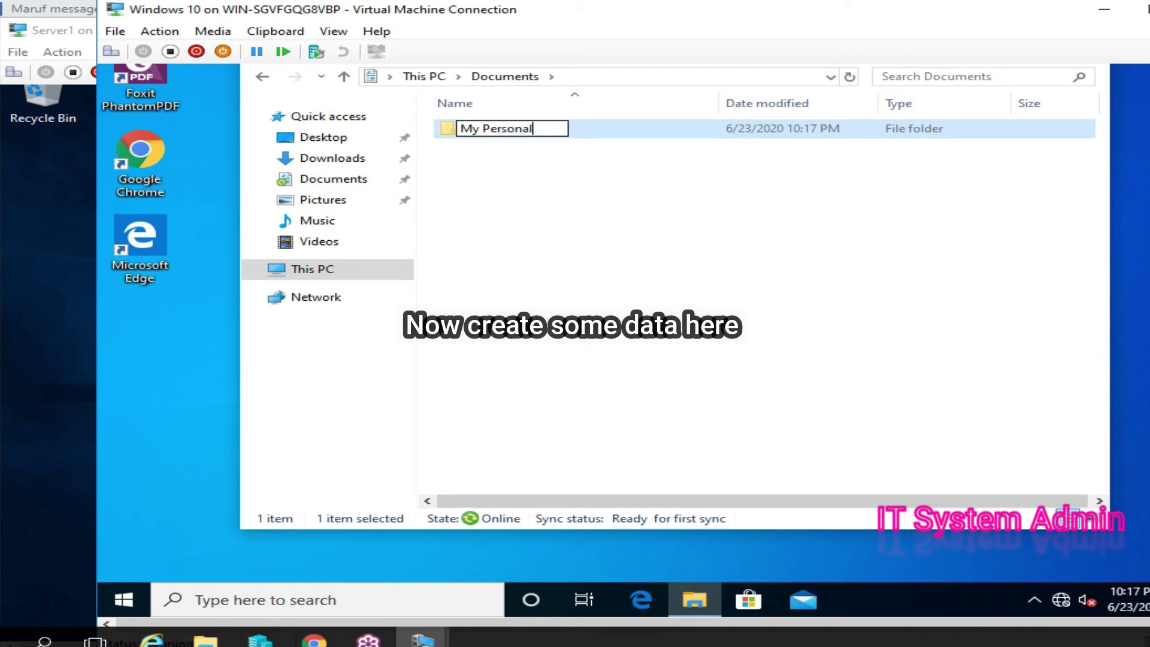
pyautogui.press('Return')
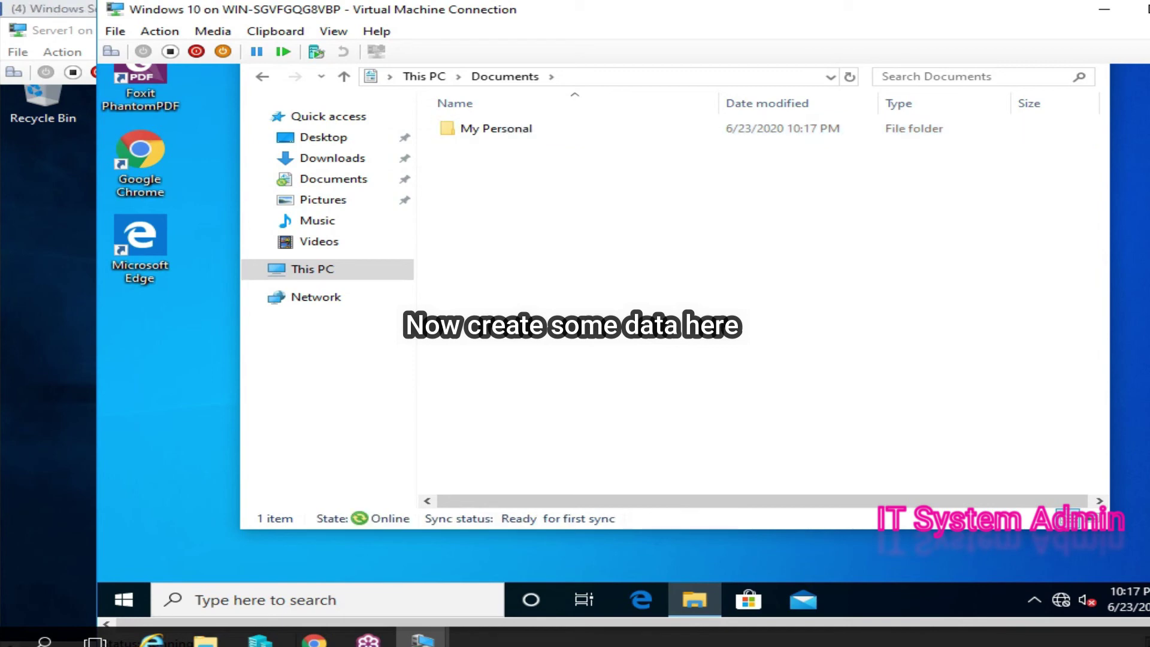
# - Create an empty text document named 'abcd' inside My Personal
pyautogui.doubleClick(496, 128)
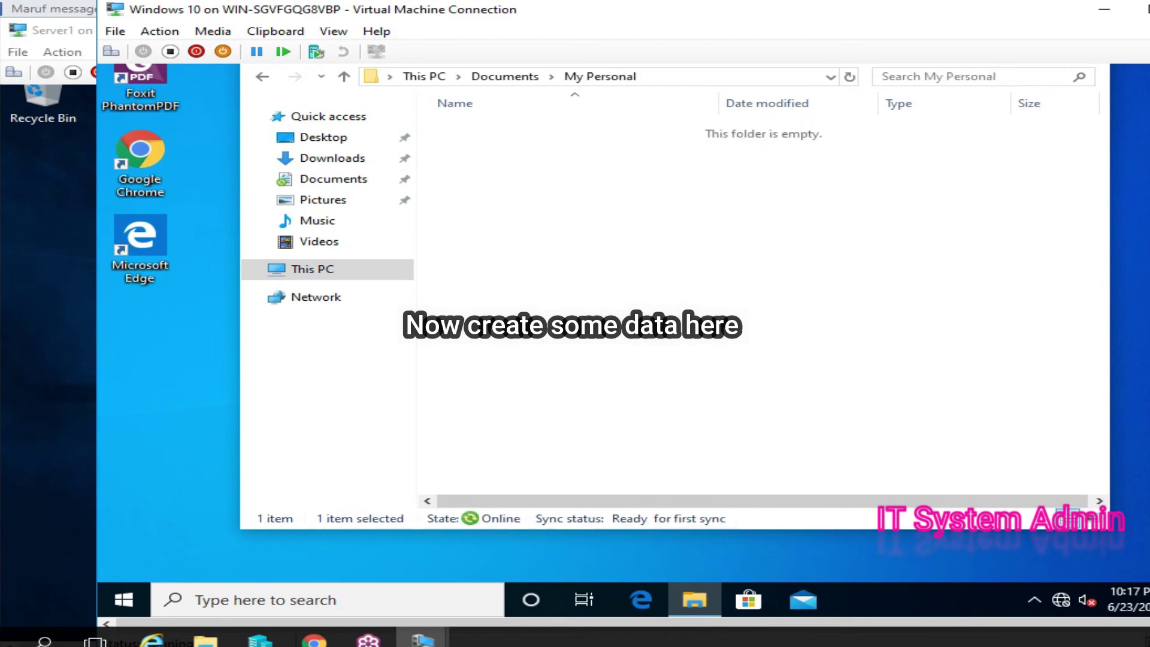
pyautogui.rightClick(520, 149)
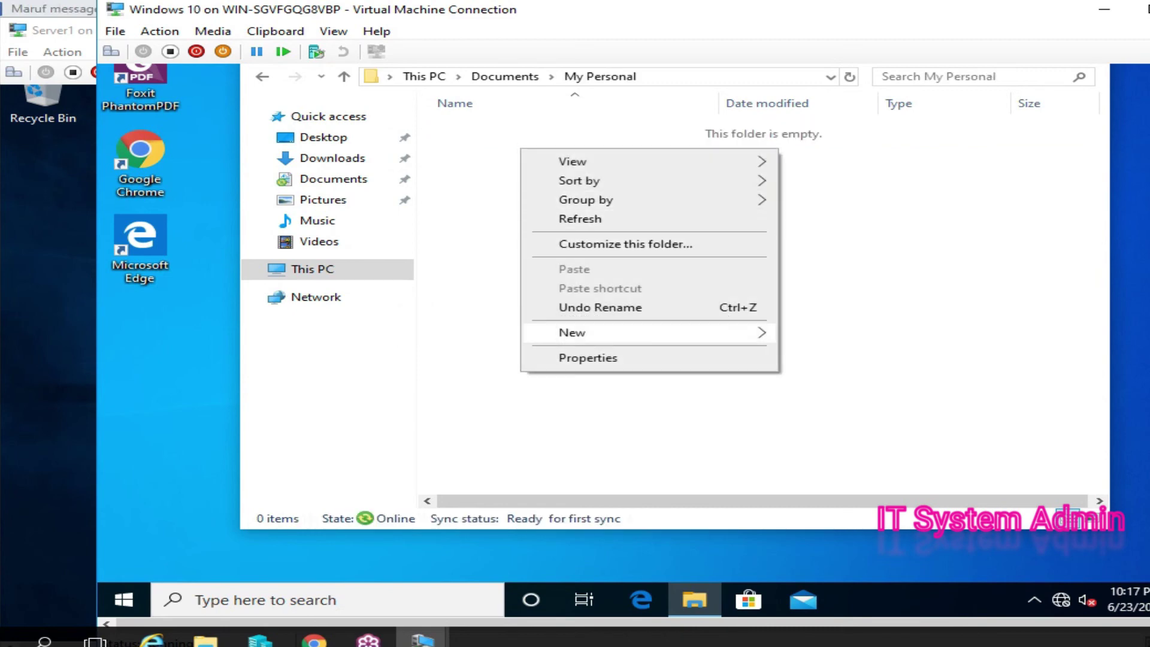
pyautogui.moveTo(599, 332)
pyautogui.click(855, 435)
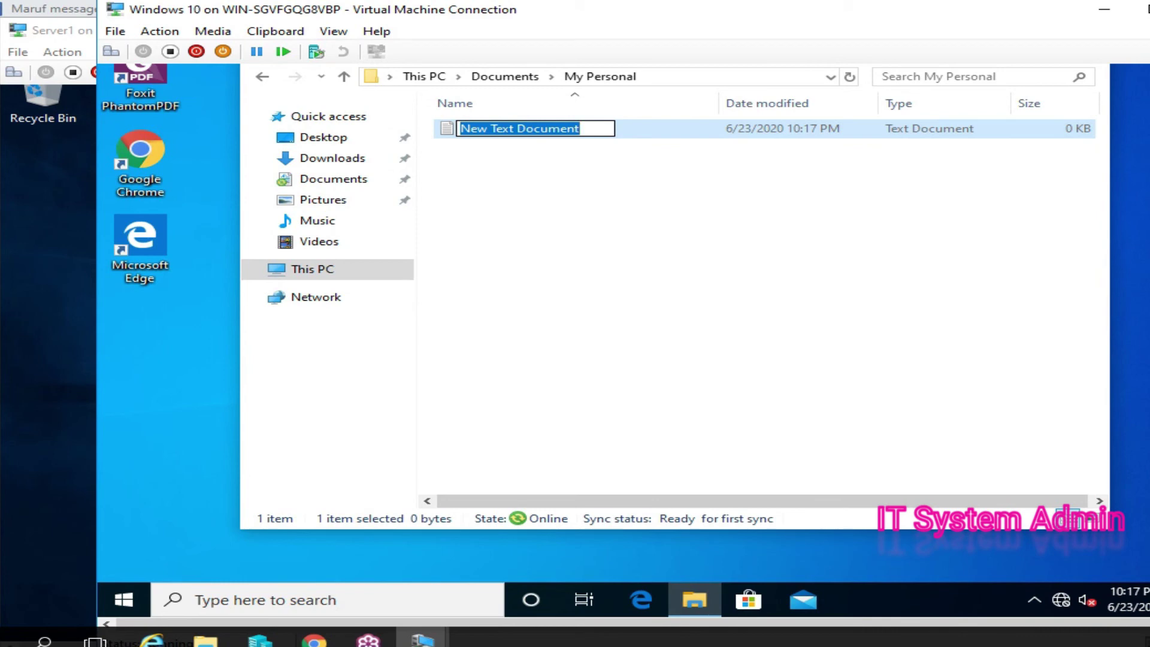
pyautogui.write('abcd')
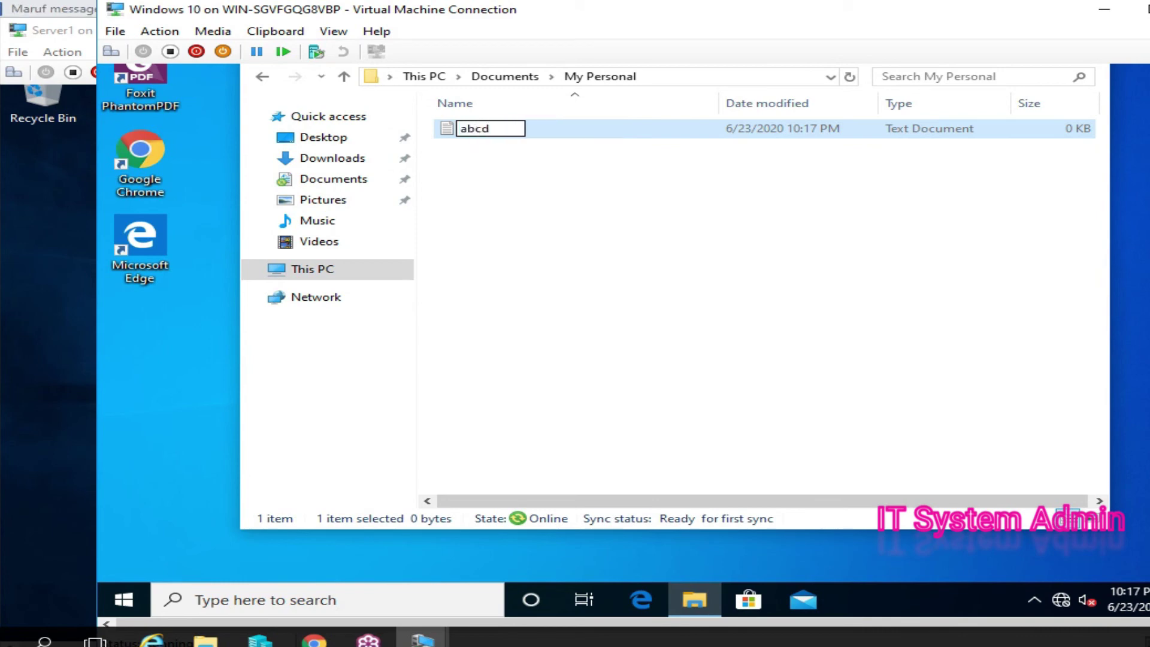
pyautogui.press('Return')
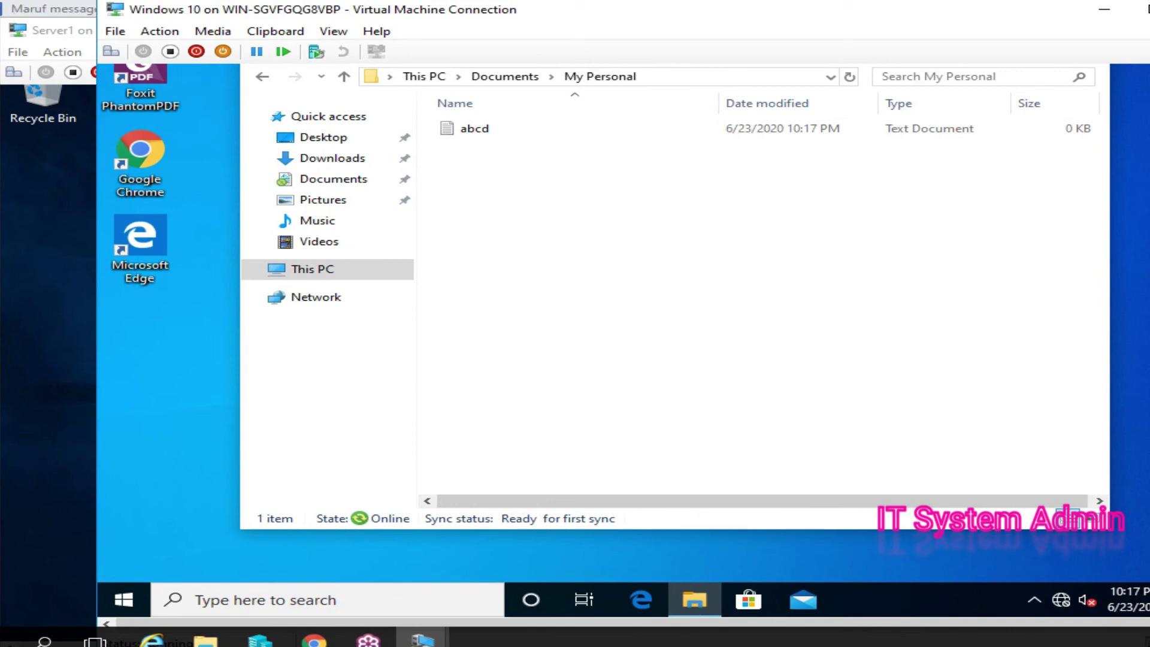
# - Go back to Documents, reopen My Personal to check abcd, then close Explorer
pyautogui.scroll(3, 605, 342)
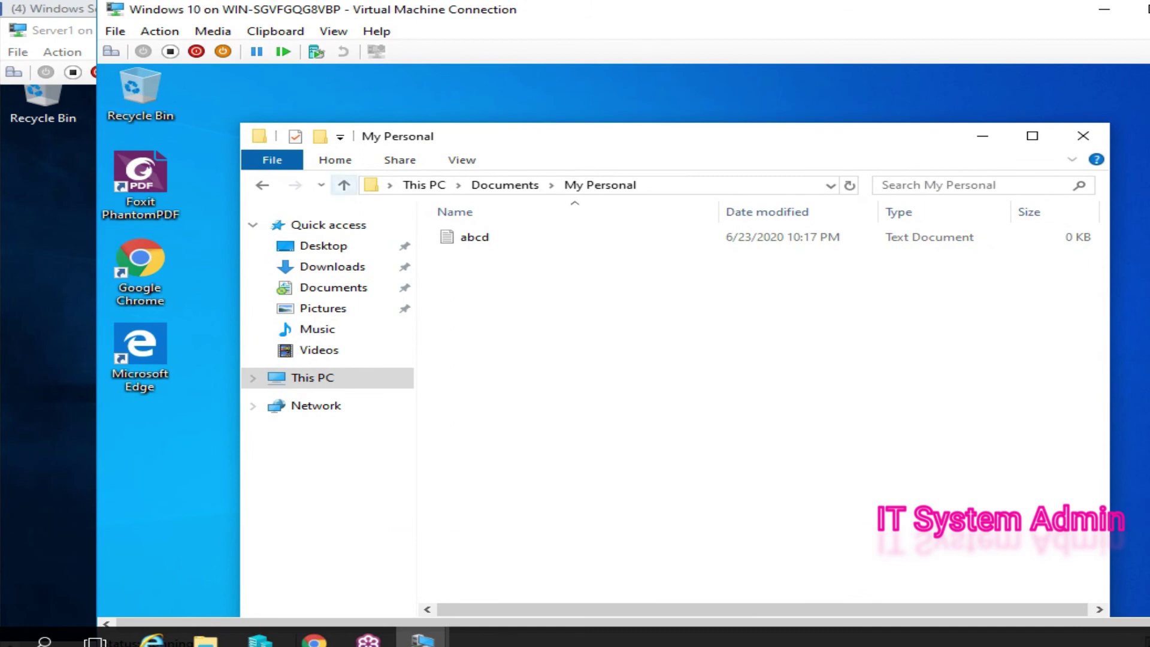
pyautogui.click(343, 184)
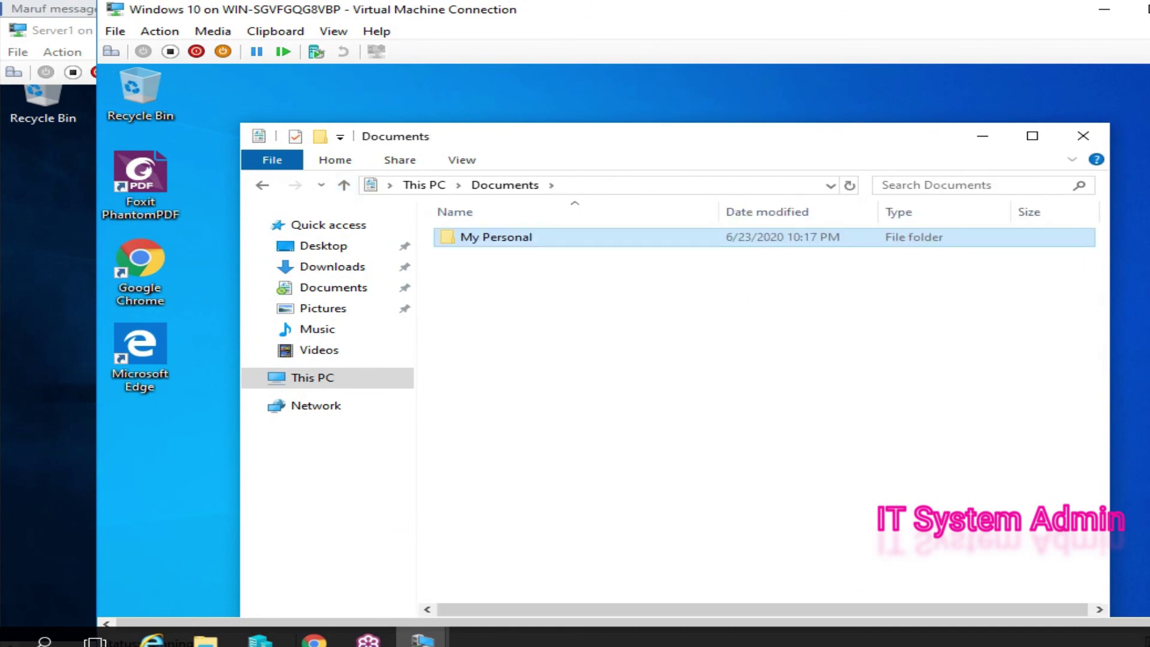
pyautogui.doubleClick(527, 237)
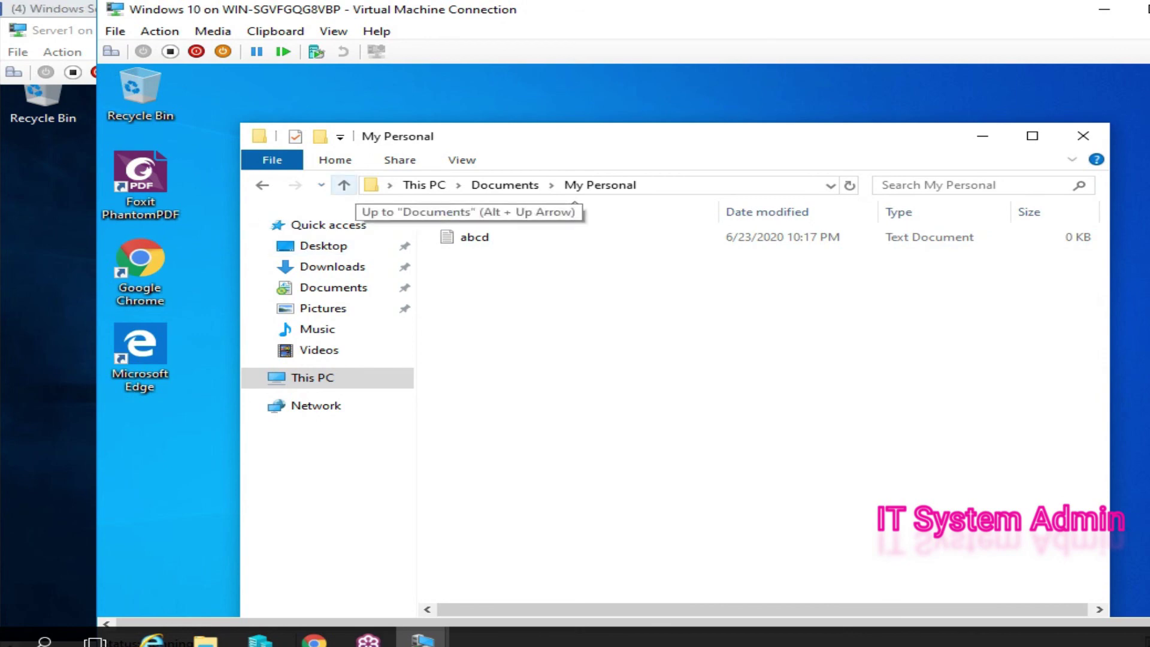
pyautogui.click(344, 185)
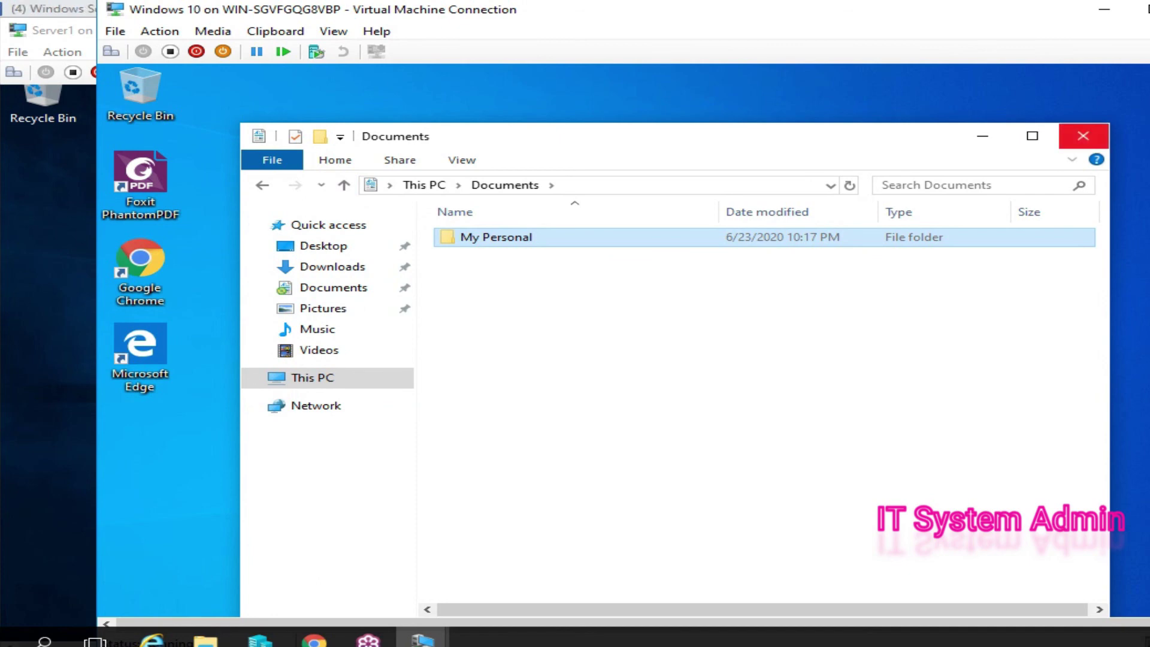
pyautogui.click(1082, 135)
# - Refresh the Windows 10 desktop, then bring the Server1 VM window to the front
pyautogui.rightClick(552, 159)
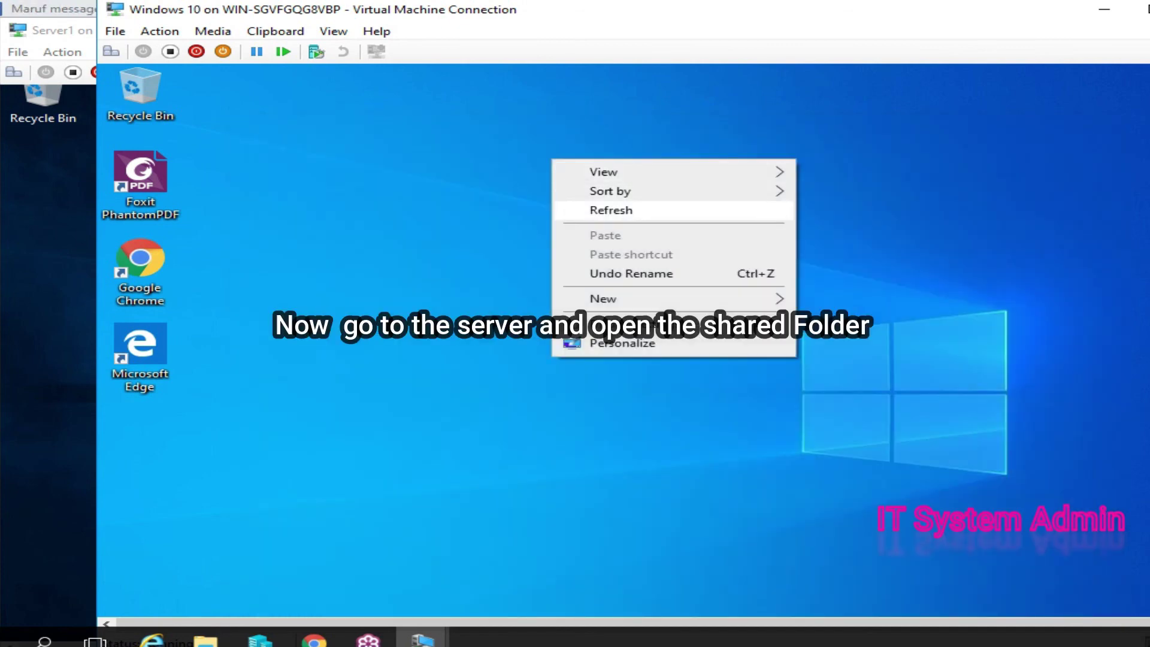
pyautogui.click(557, 163)
pyautogui.rightClick(559, 164)
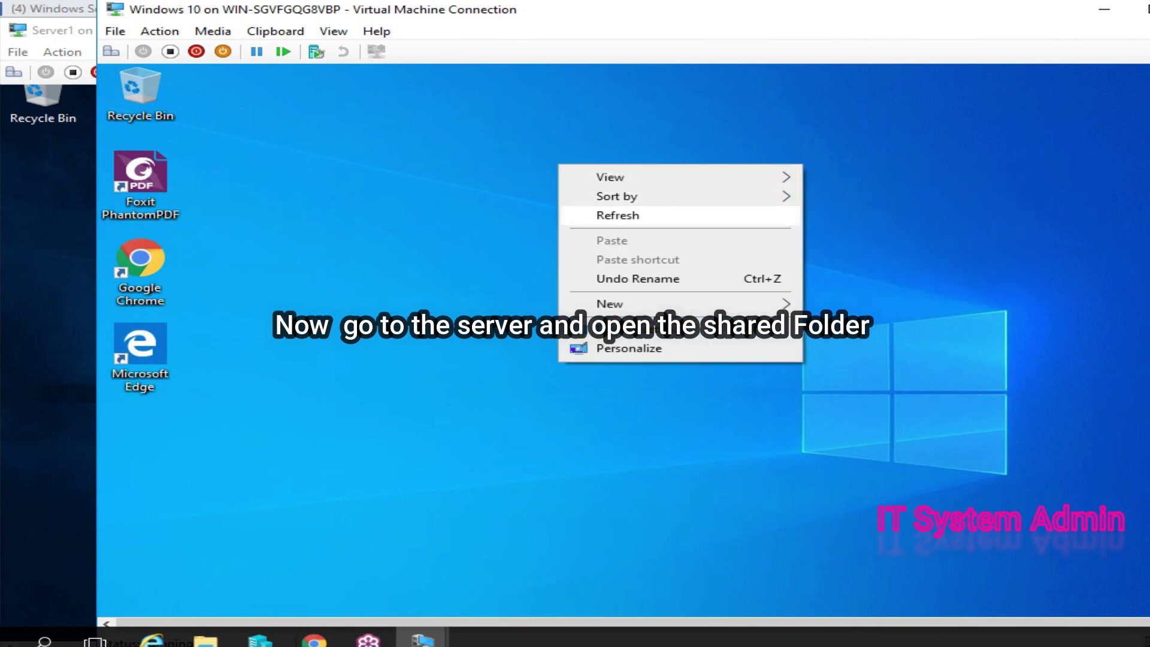
pyautogui.click(618, 215)
pyautogui.click(422, 639)
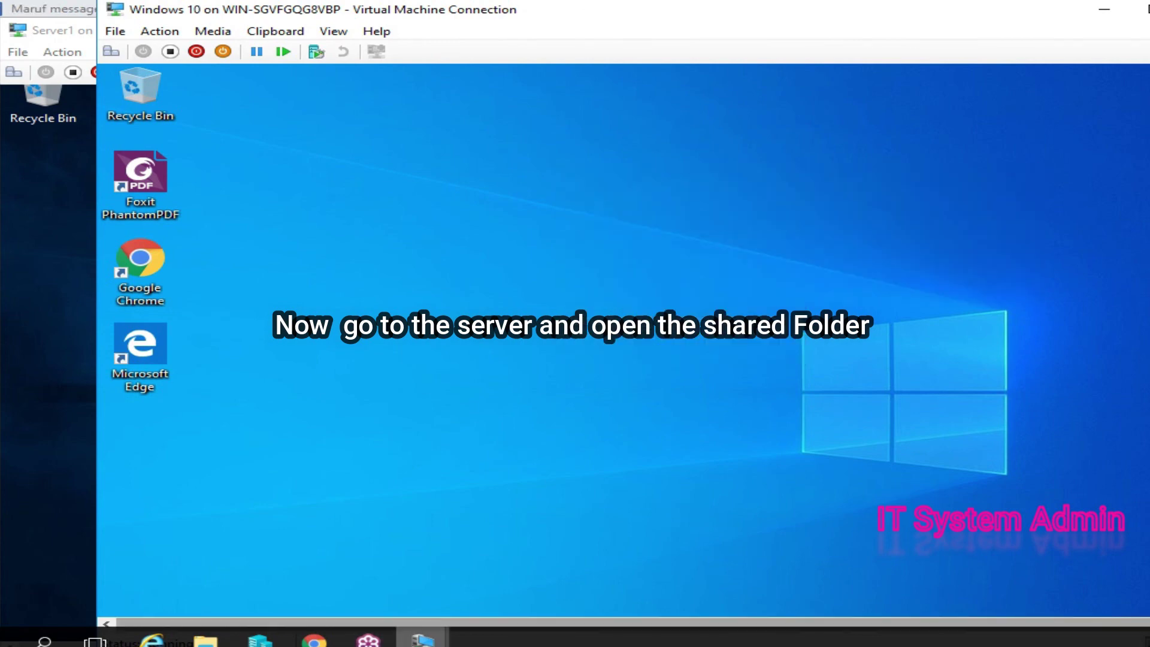
pyautogui.click(330, 572)
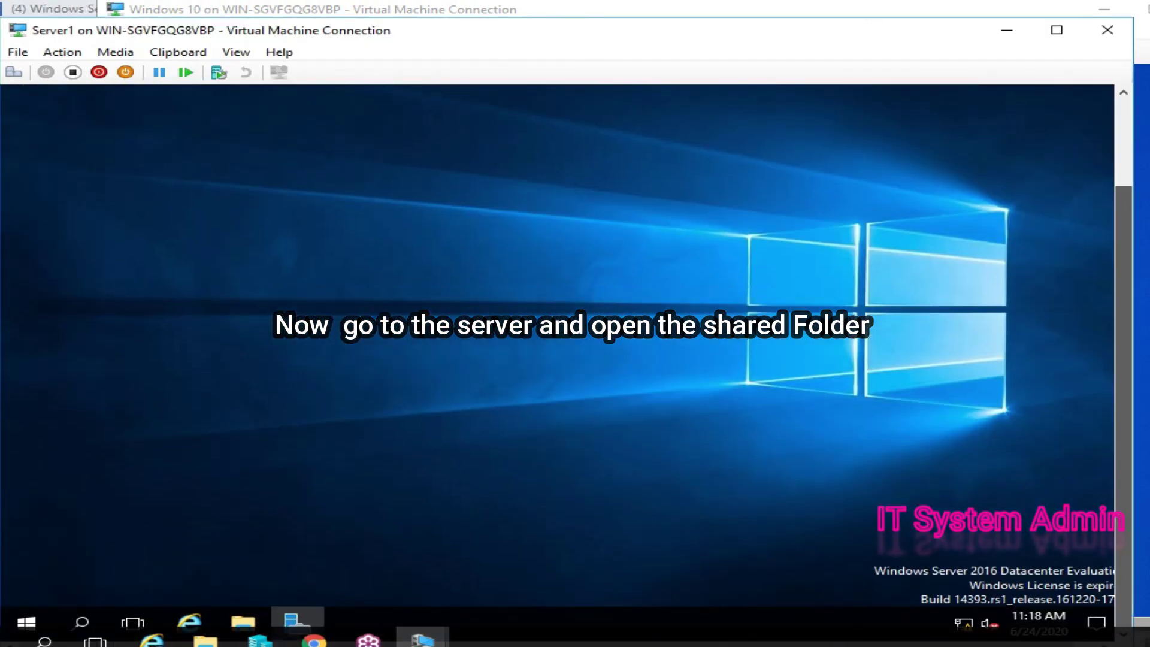
# - Open C:\ReDir on Server1 to see the Administrator and Marketingmanager folders
pyautogui.click(242, 621)
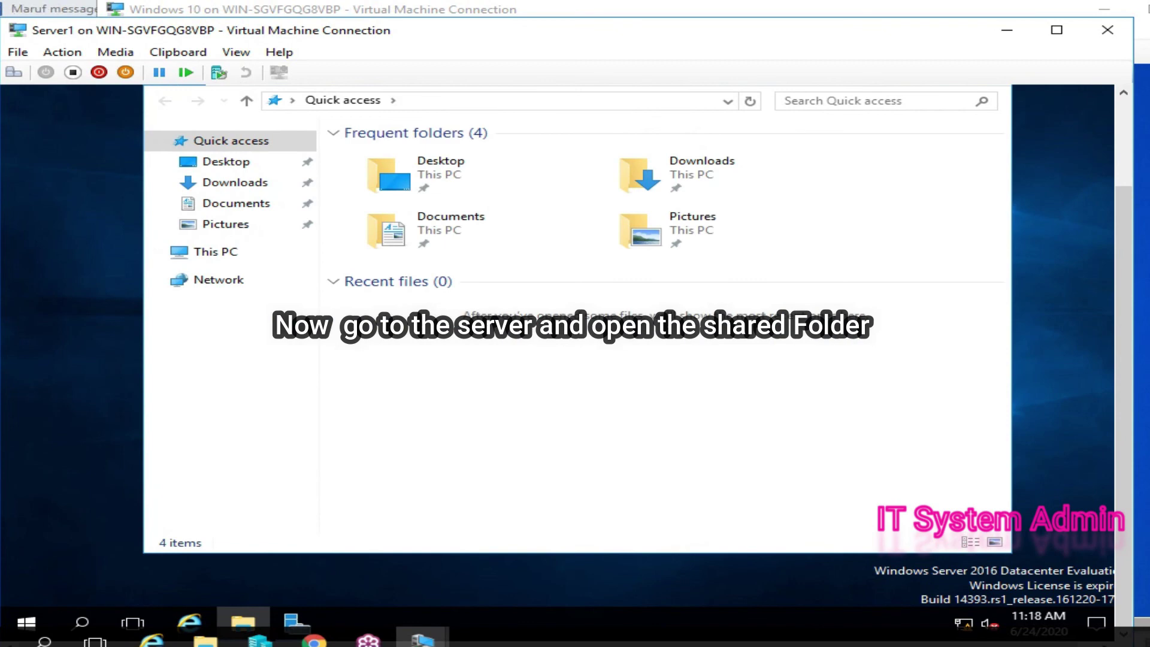
pyautogui.click(215, 252)
pyautogui.click(698, 335)
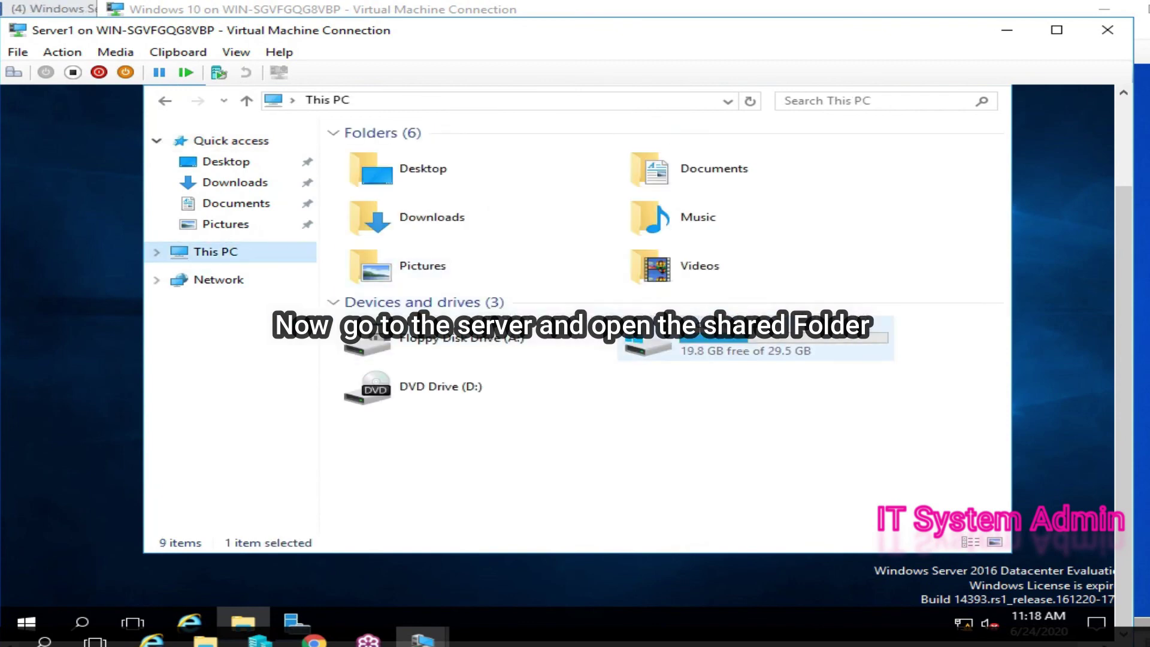
pyautogui.doubleClick(698, 335)
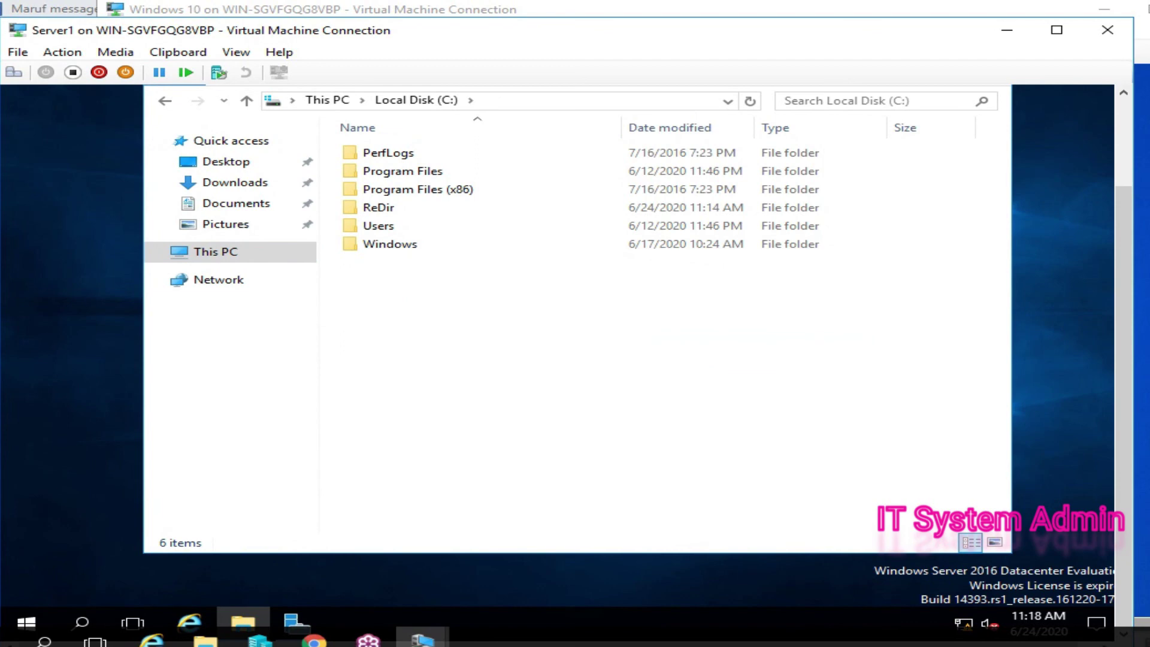
pyautogui.doubleClick(379, 207)
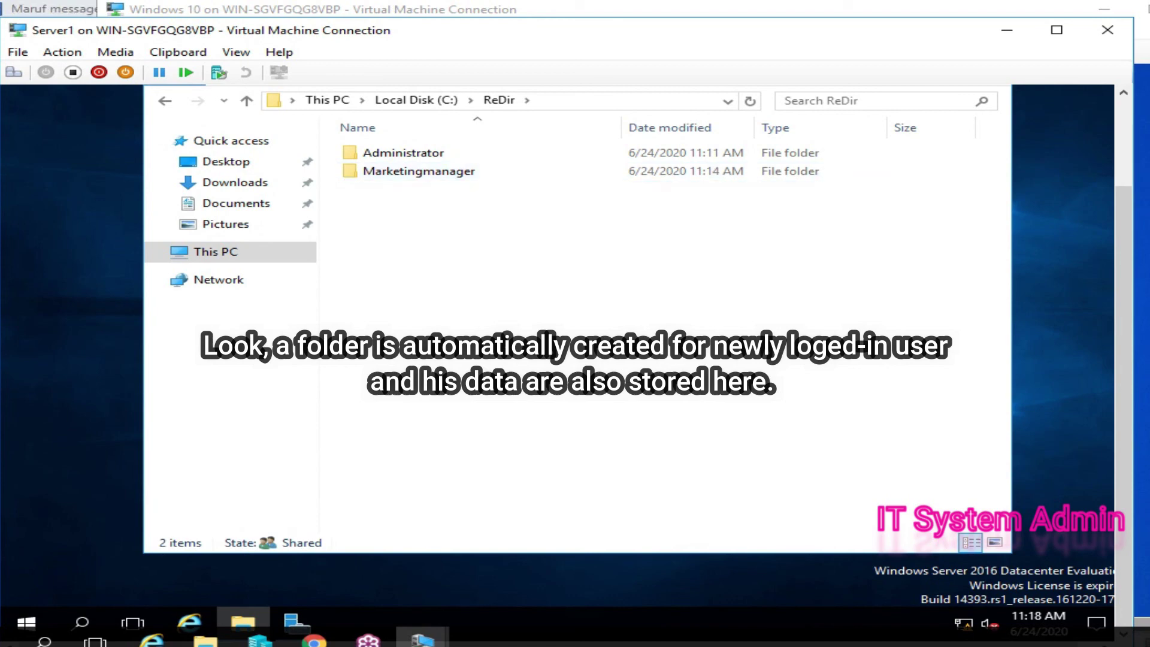
# - Open Marketingmanager's Documents and My Personal folders, granting access at each permission prompt
pyautogui.doubleClick(418, 172)
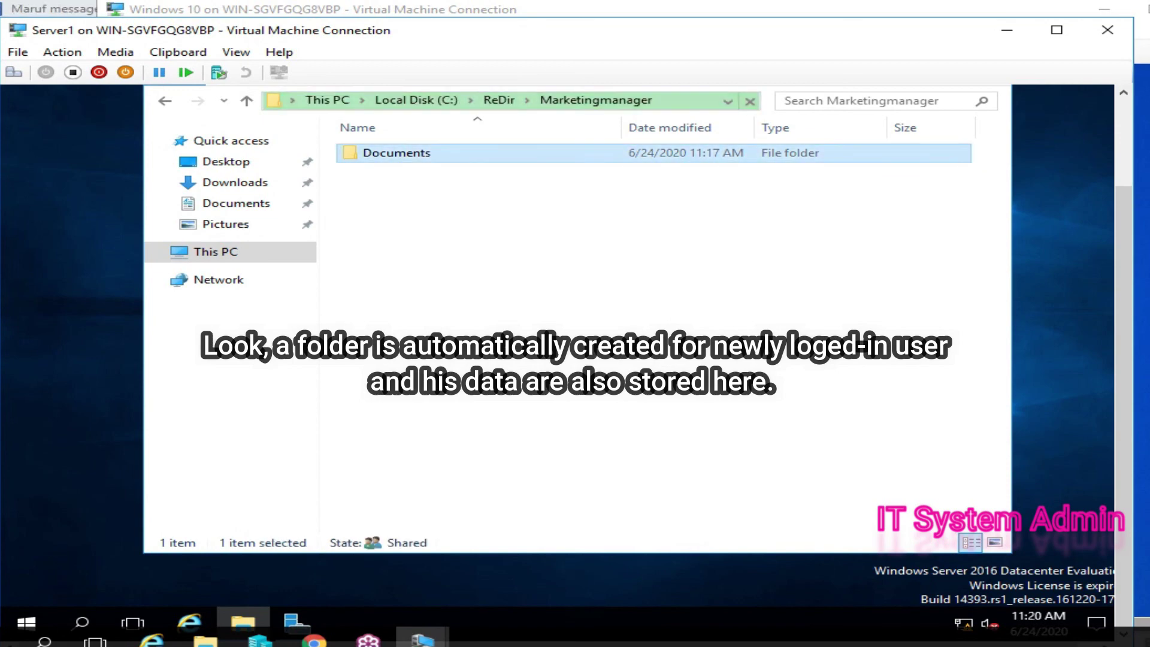
pyautogui.rightClick(570, 230)
pyautogui.click(629, 299)
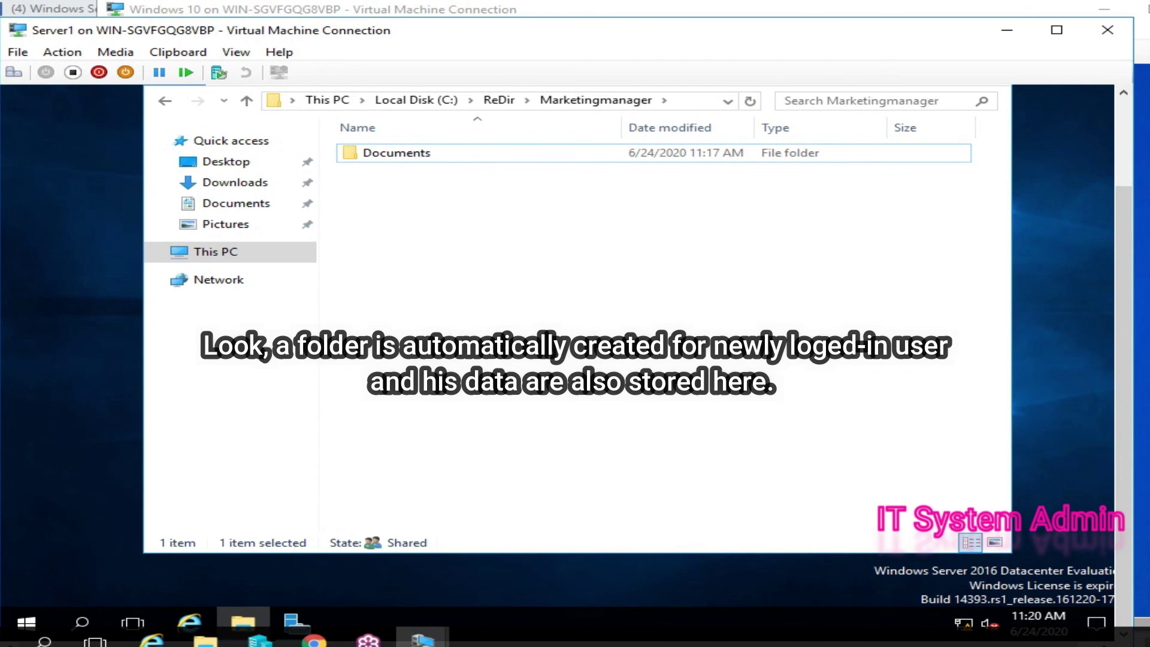
pyautogui.press('Return')
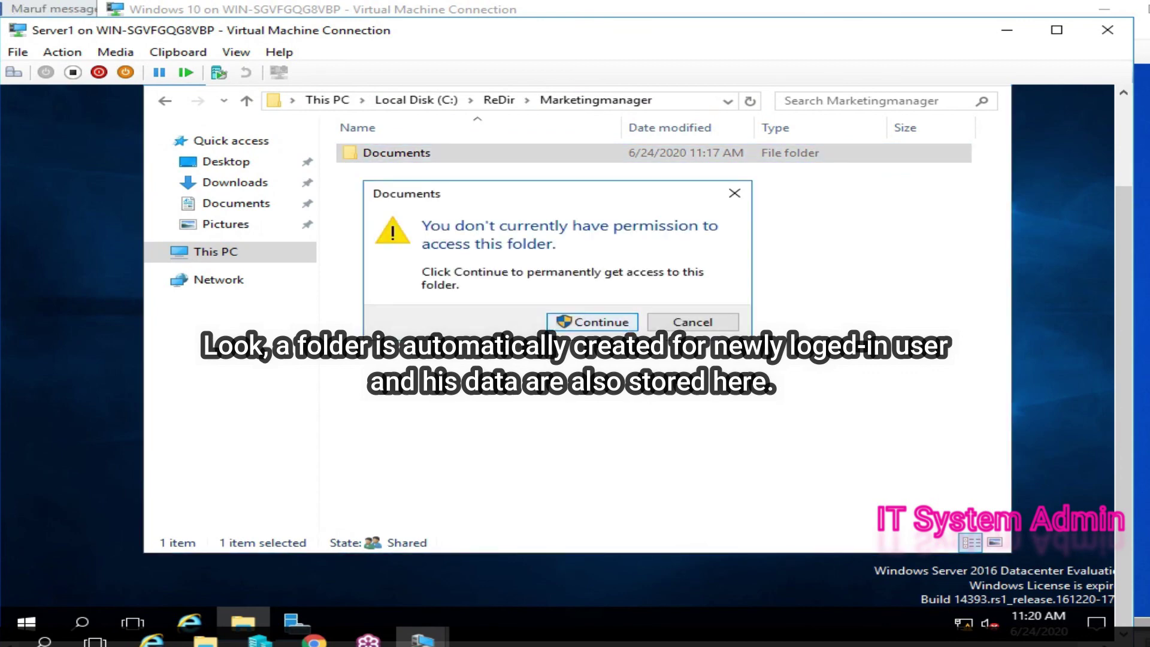
pyautogui.press('Return')
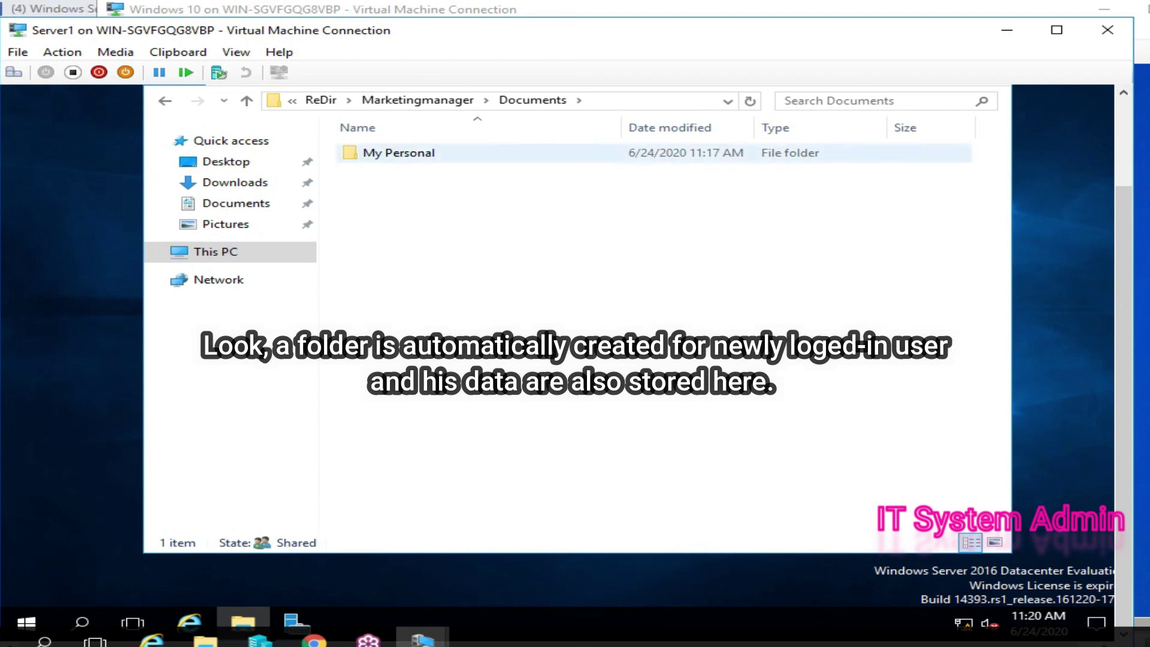
pyautogui.doubleClick(398, 153)
pyautogui.press('Return')
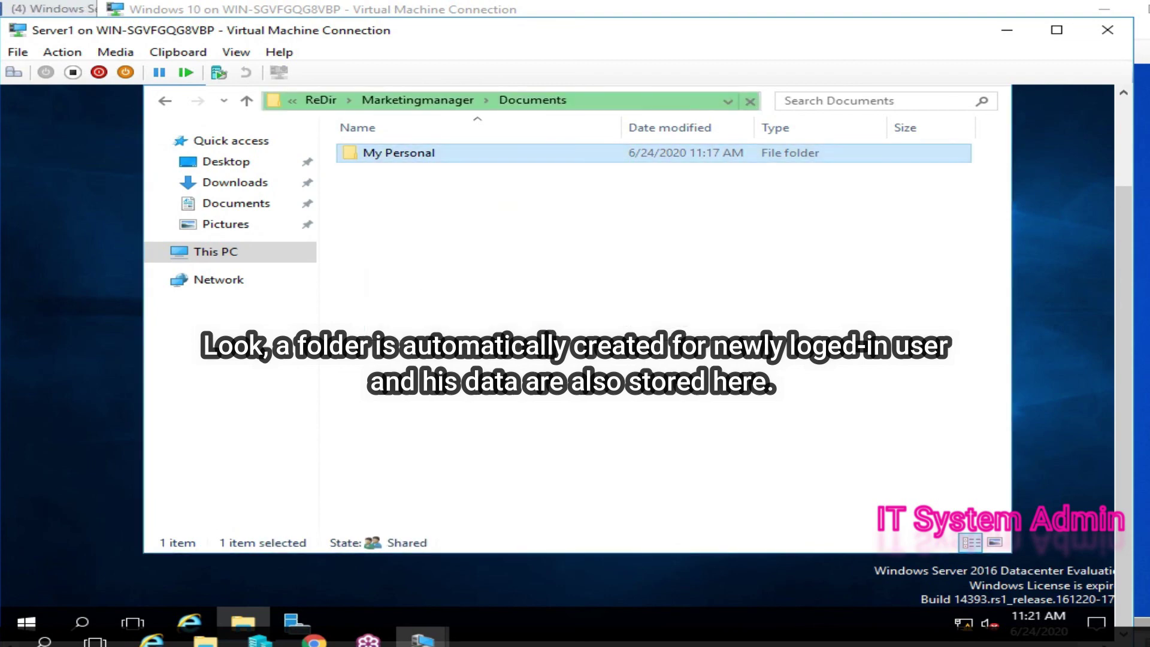
pyautogui.press('Return')
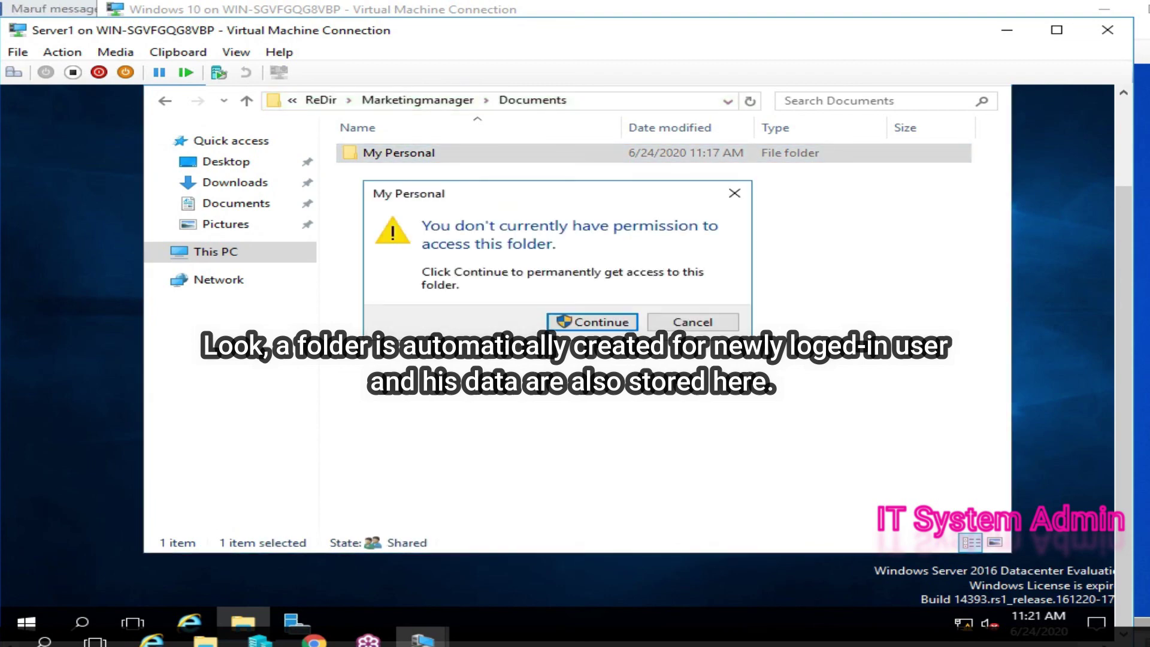
pyautogui.press('Return')
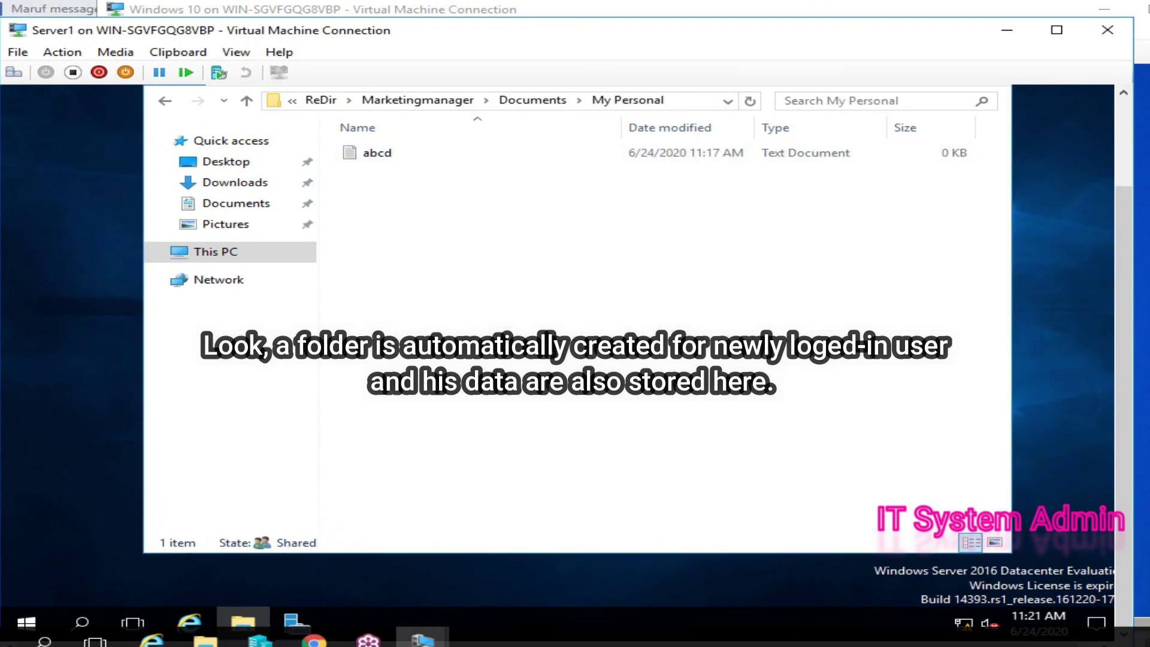
# - Confirm the abcd text file opens from My Personal, then go back up to C:\ReDir
pyautogui.doubleClick(376, 153)
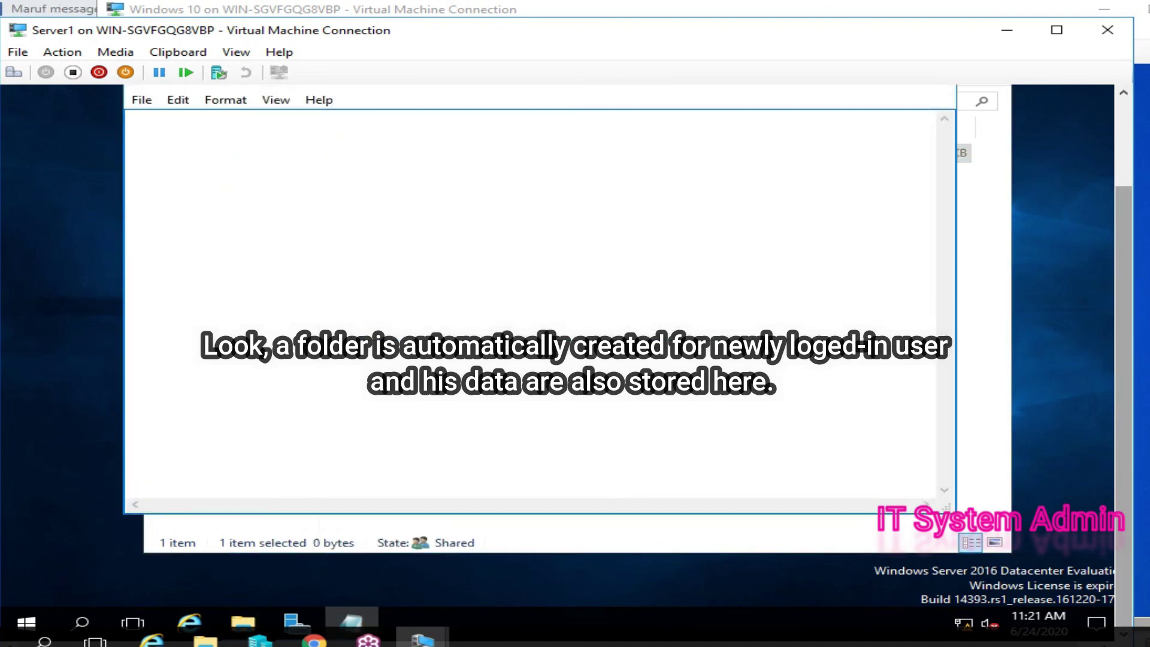
pyautogui.scroll(3, 557, 359)
pyautogui.click(931, 188)
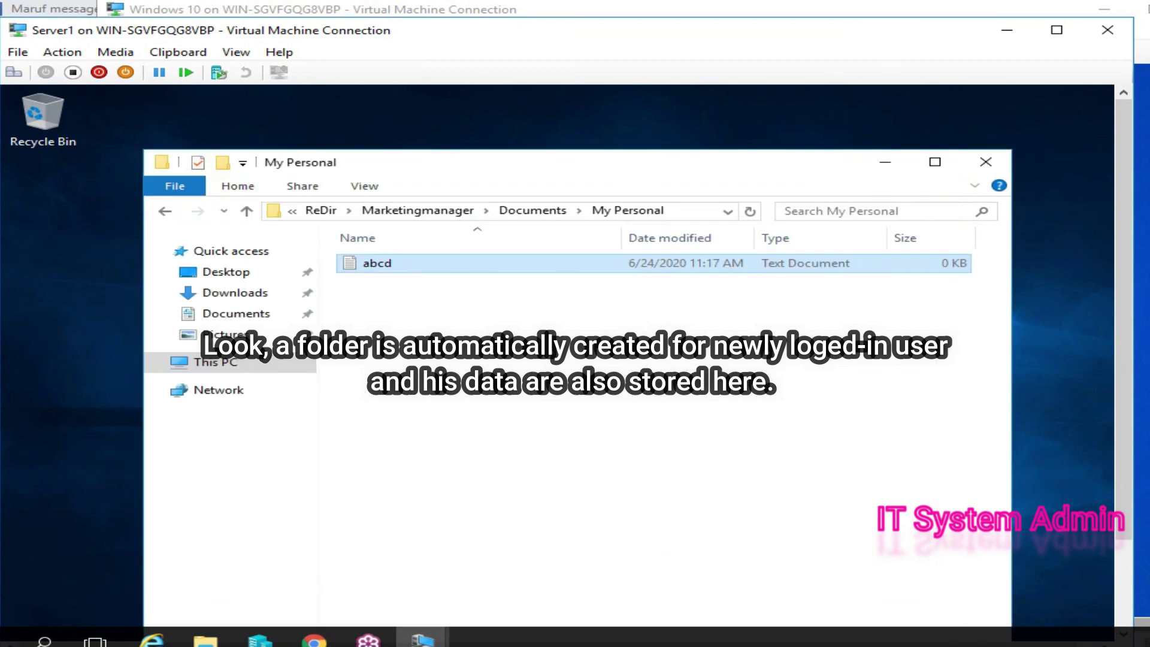
pyautogui.click(246, 210)
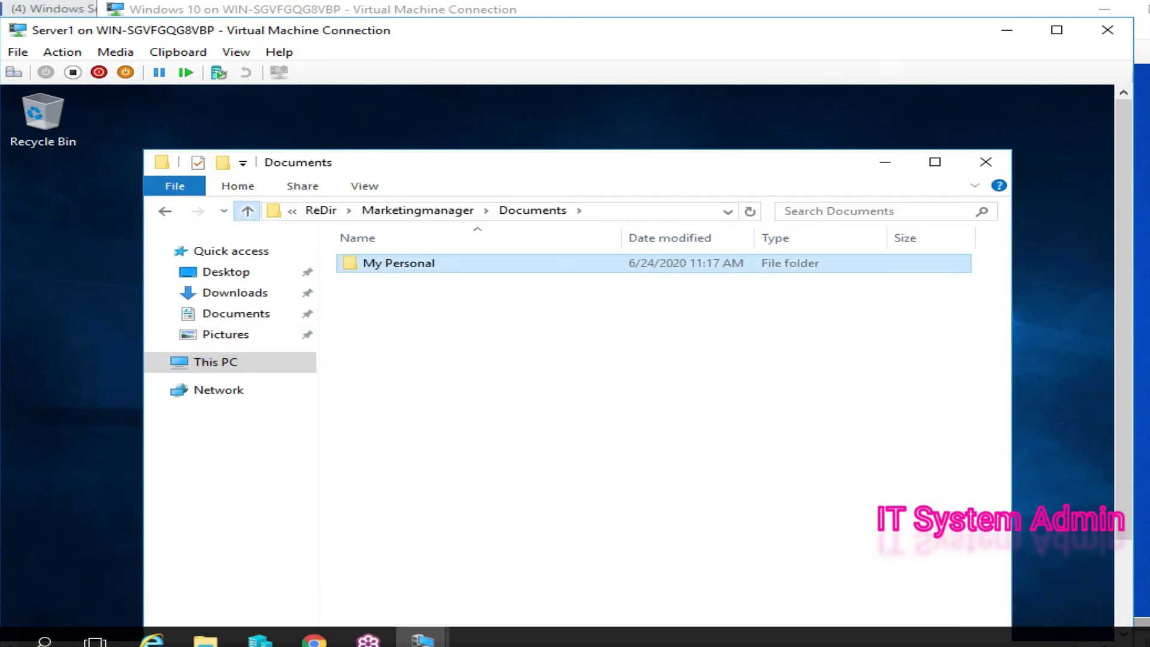
pyautogui.click(246, 211)
pyautogui.click(246, 210)
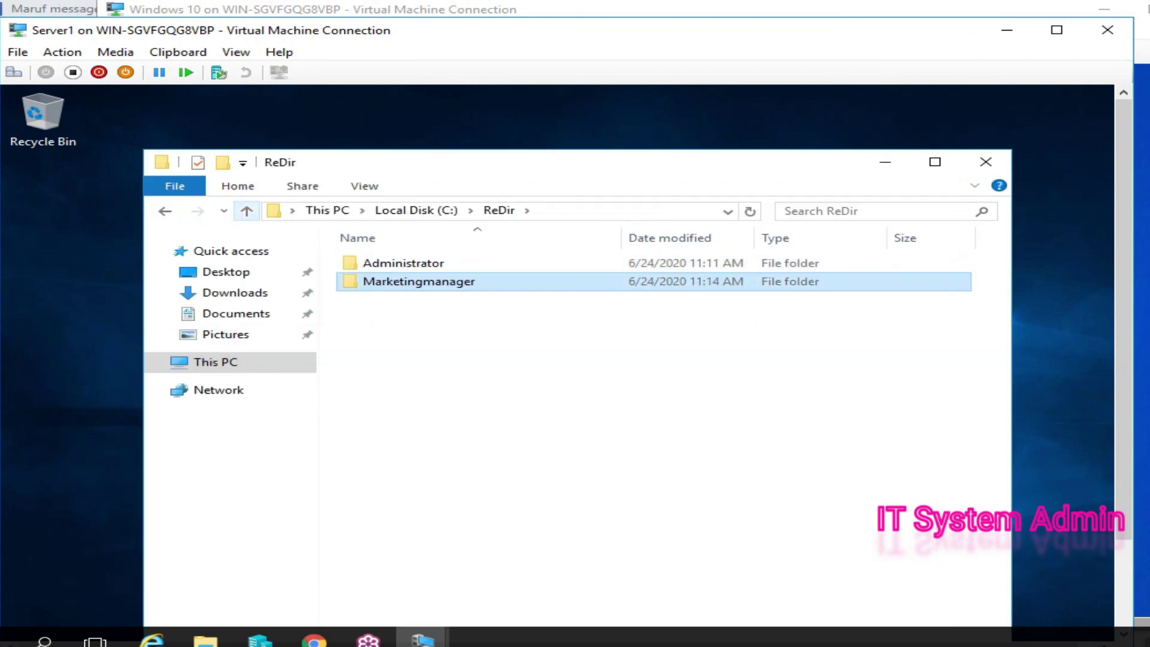